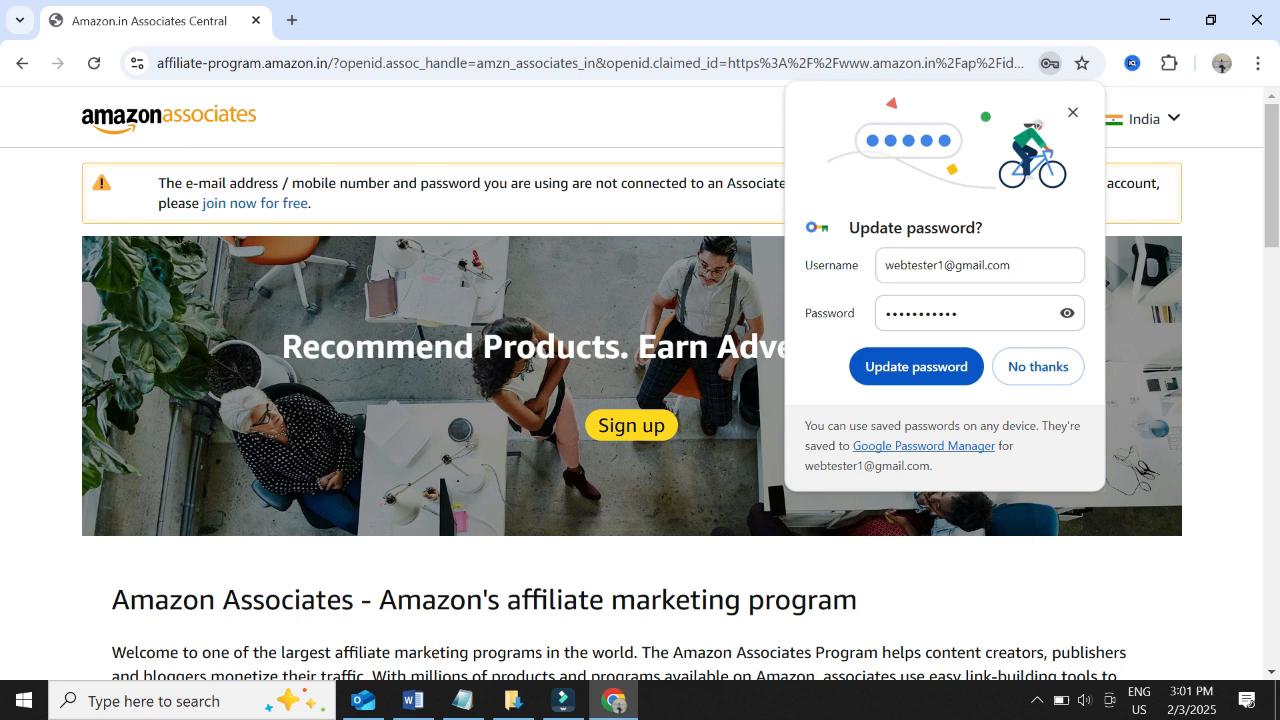
- Dismiss the browser's password update prompt and start the Amazon Associates sign-up
left_click(1073, 112)
mouse_move(1068, 116)
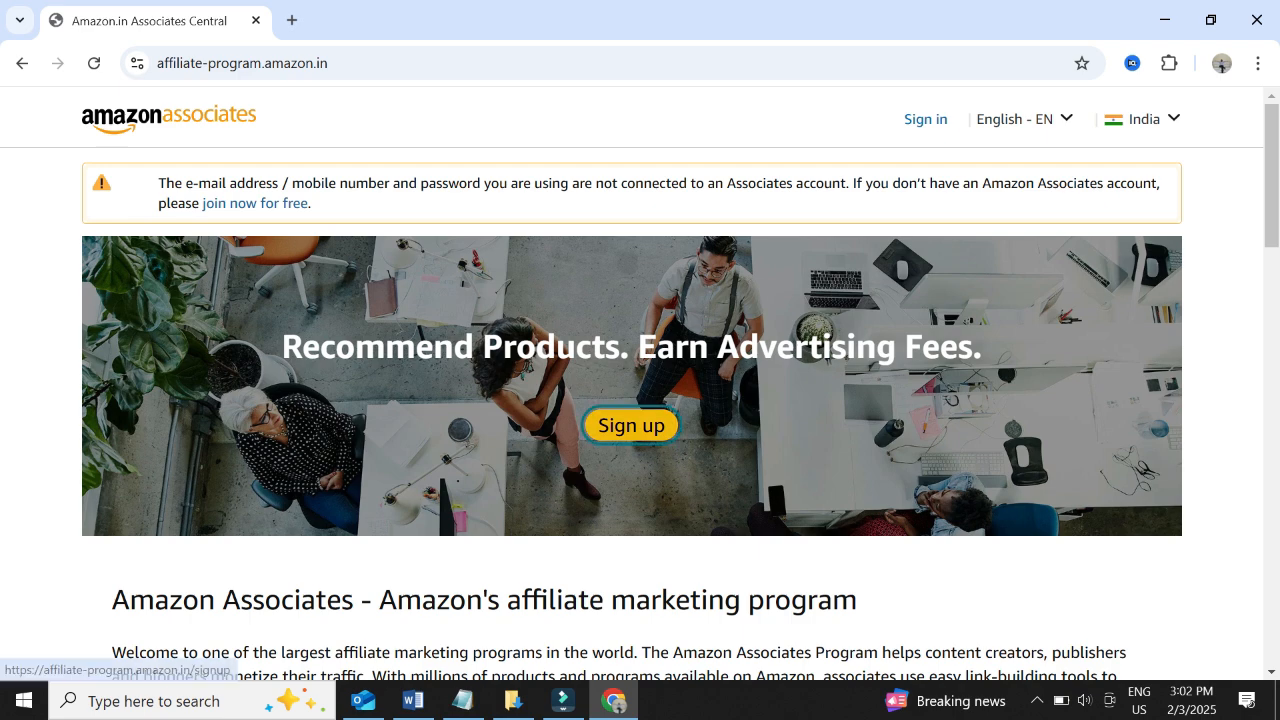
left_click(631, 425)
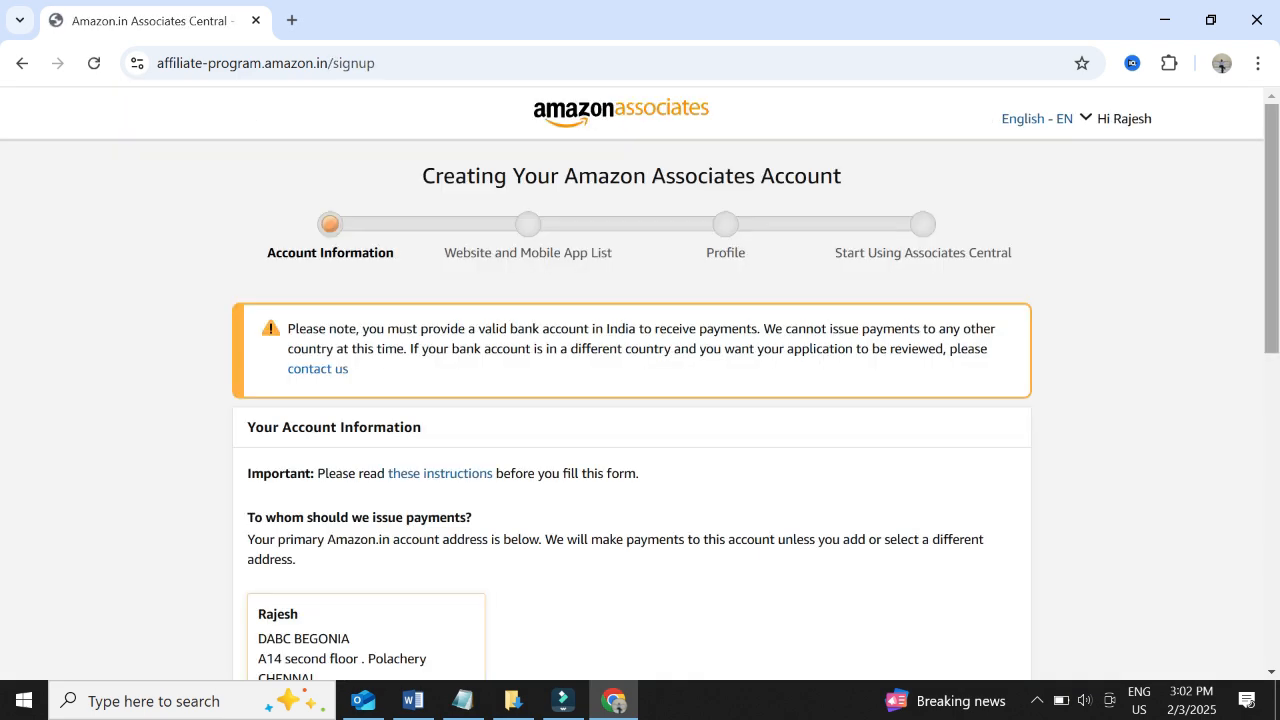
- Accept the account information with the listed payee as main contact and No for U.S. person, and continue to the website list
scroll(640, 386, "down", 3)
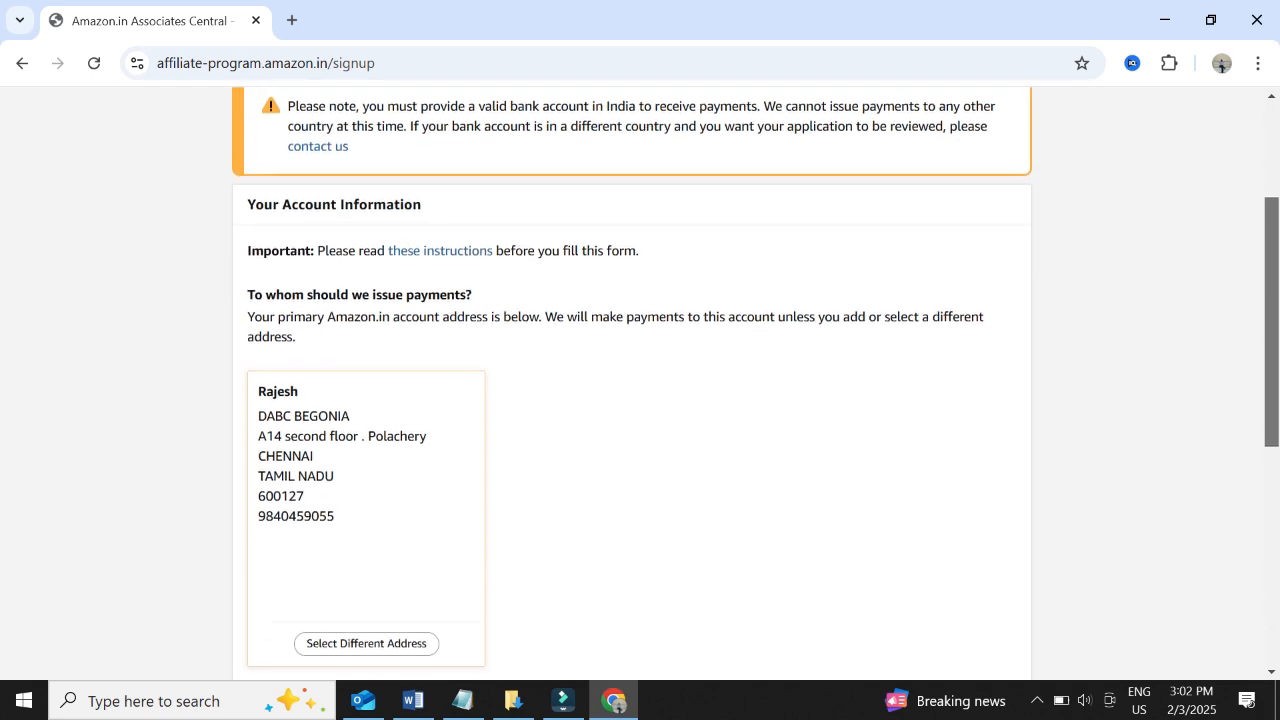
left_click_drag(1271, 328, 1271, 481)
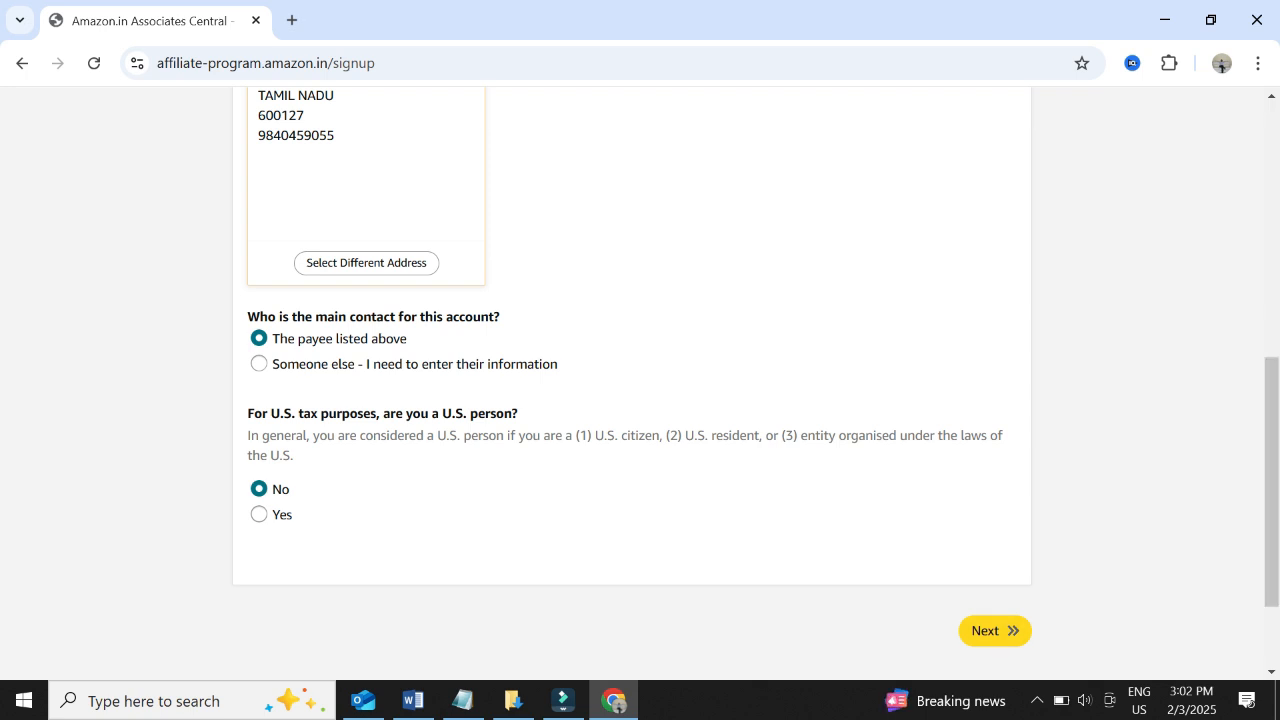
left_click(995, 630)
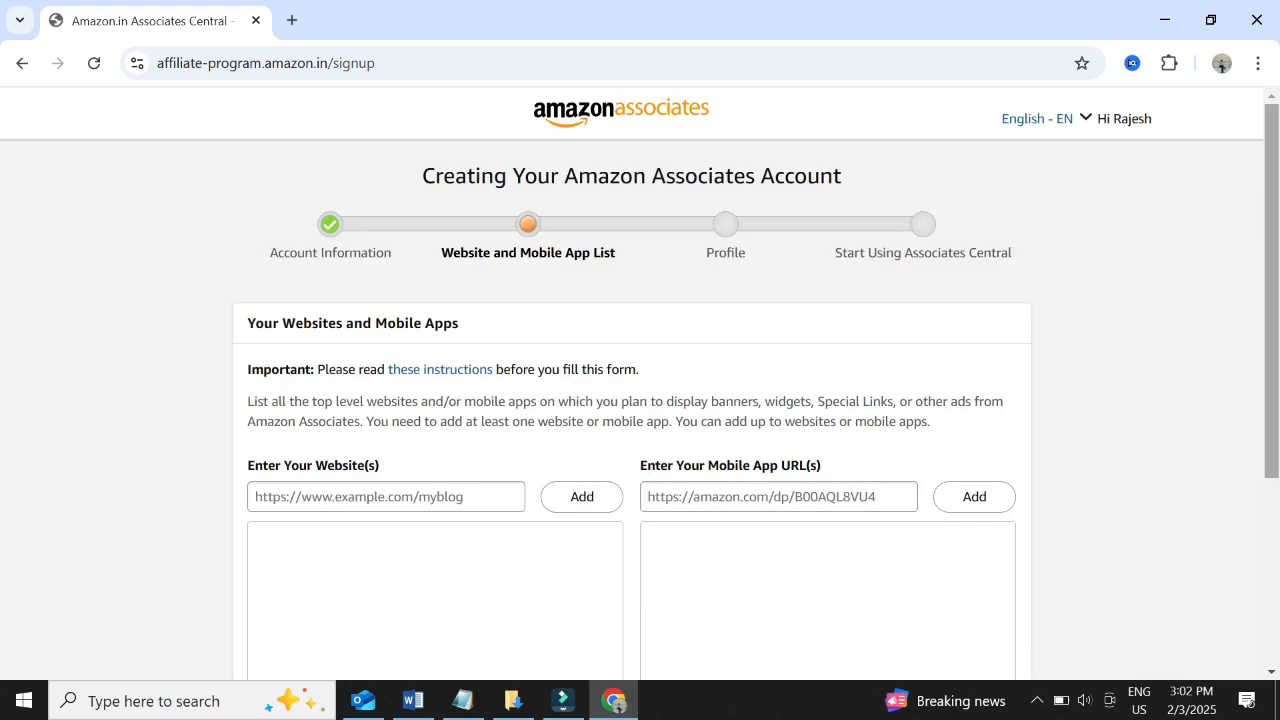
- Add offers360.in to the list of websites for the Associates account
scroll(640, 400, "down", 3)
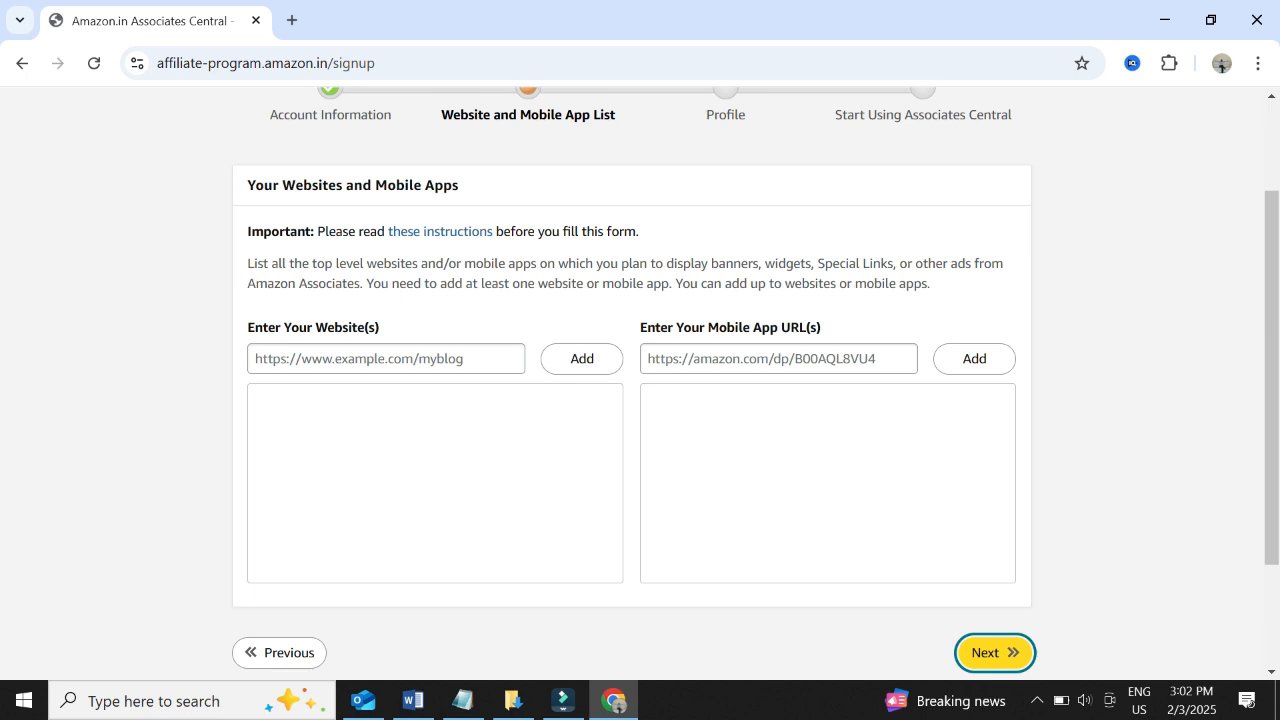
left_click(386, 359)
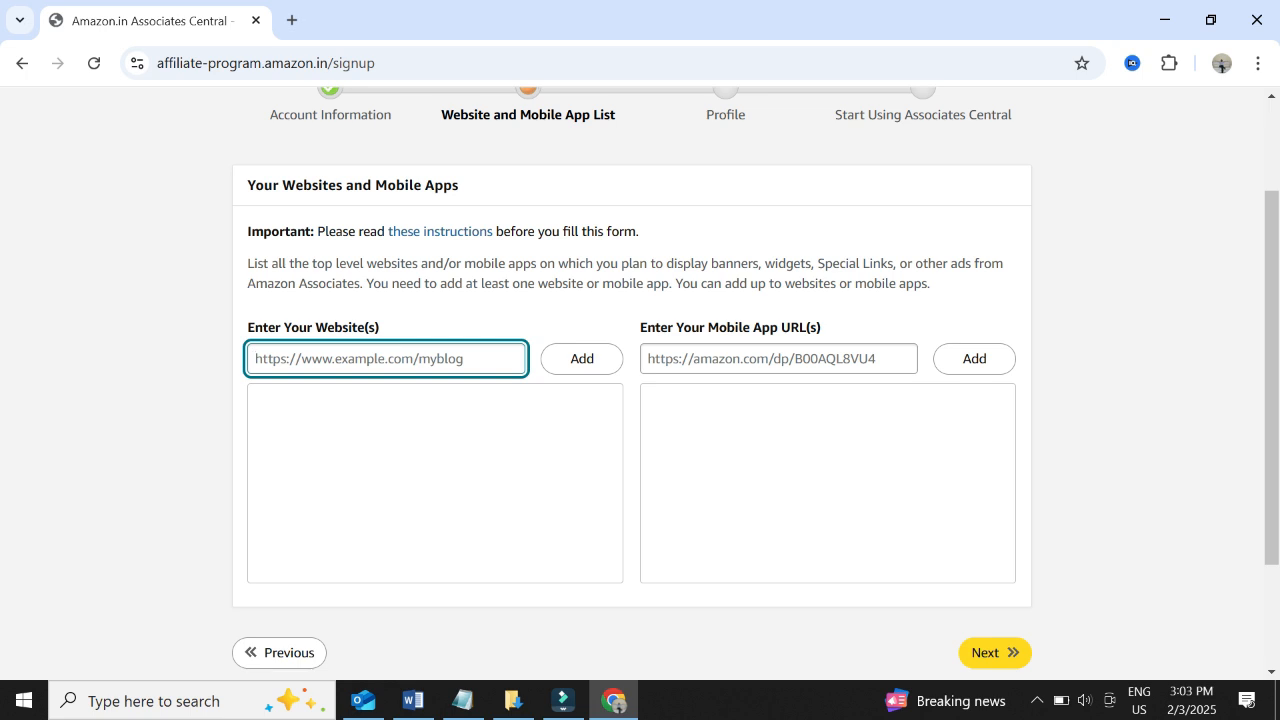
type("offer")
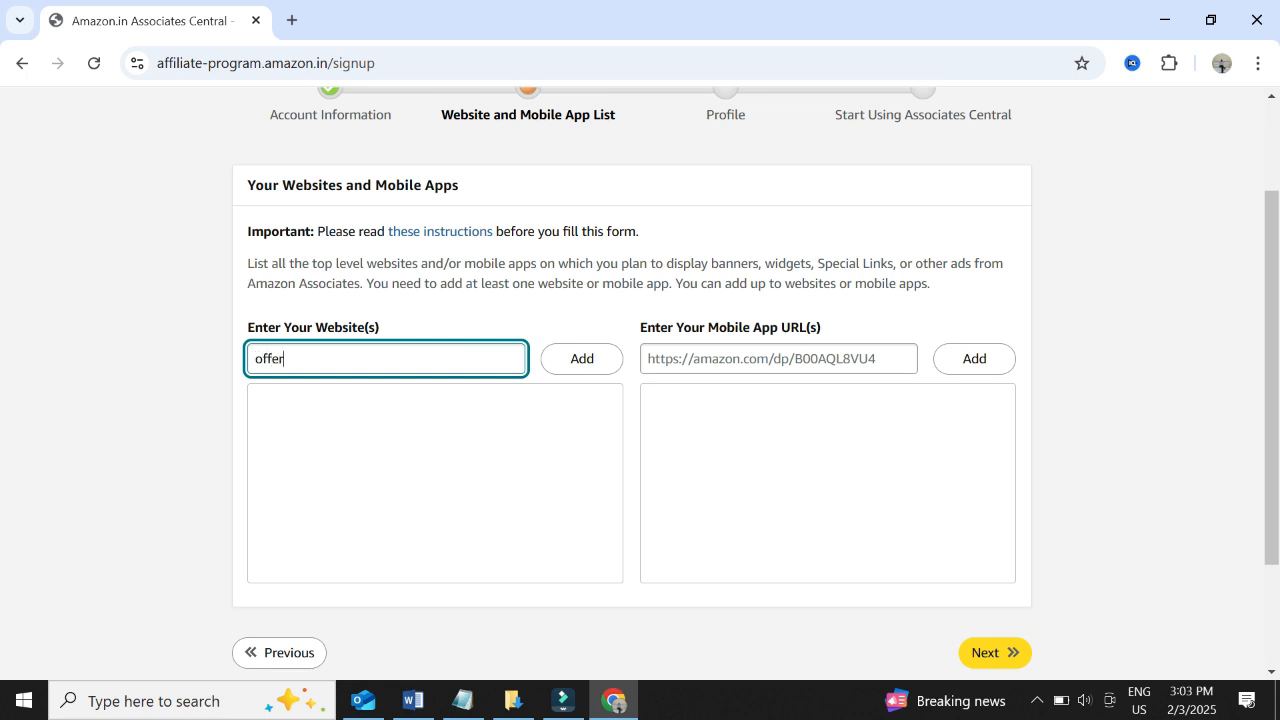
type("s360.in")
left_click(582, 359)
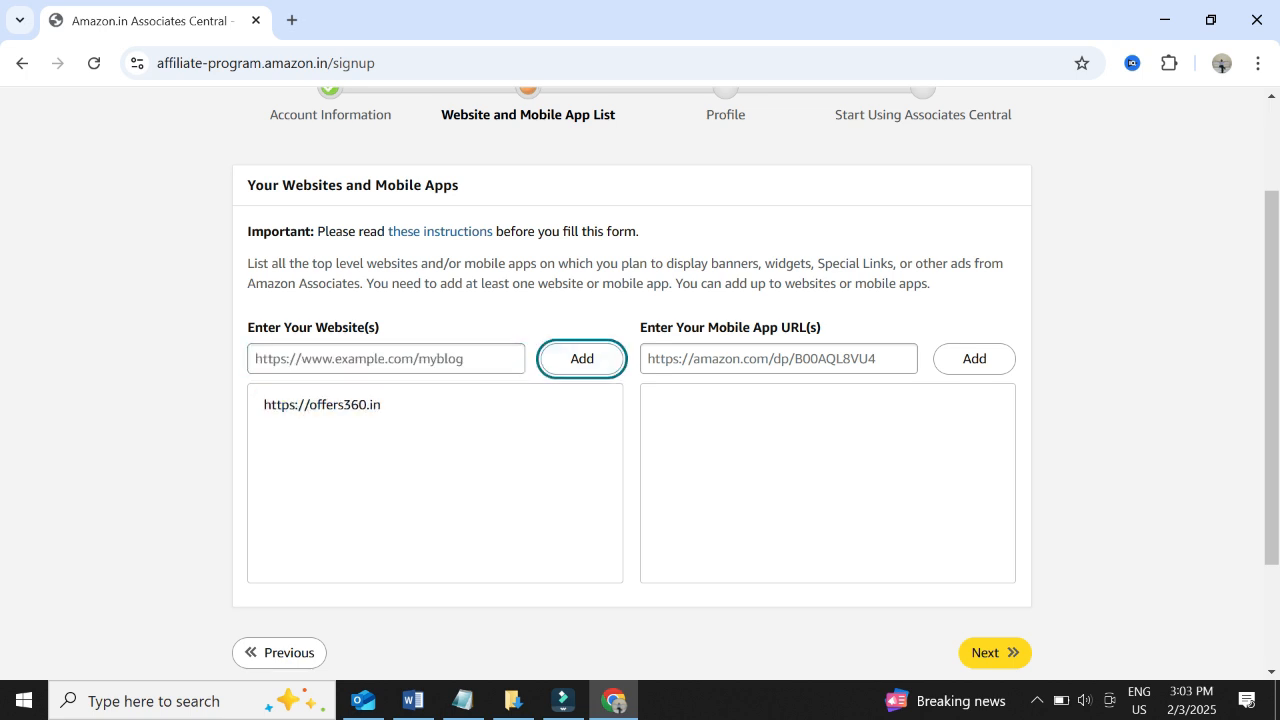
- Add mydigitaldemo.in as a second website and continue to the Profile stage
left_click(387, 359)
type("my")
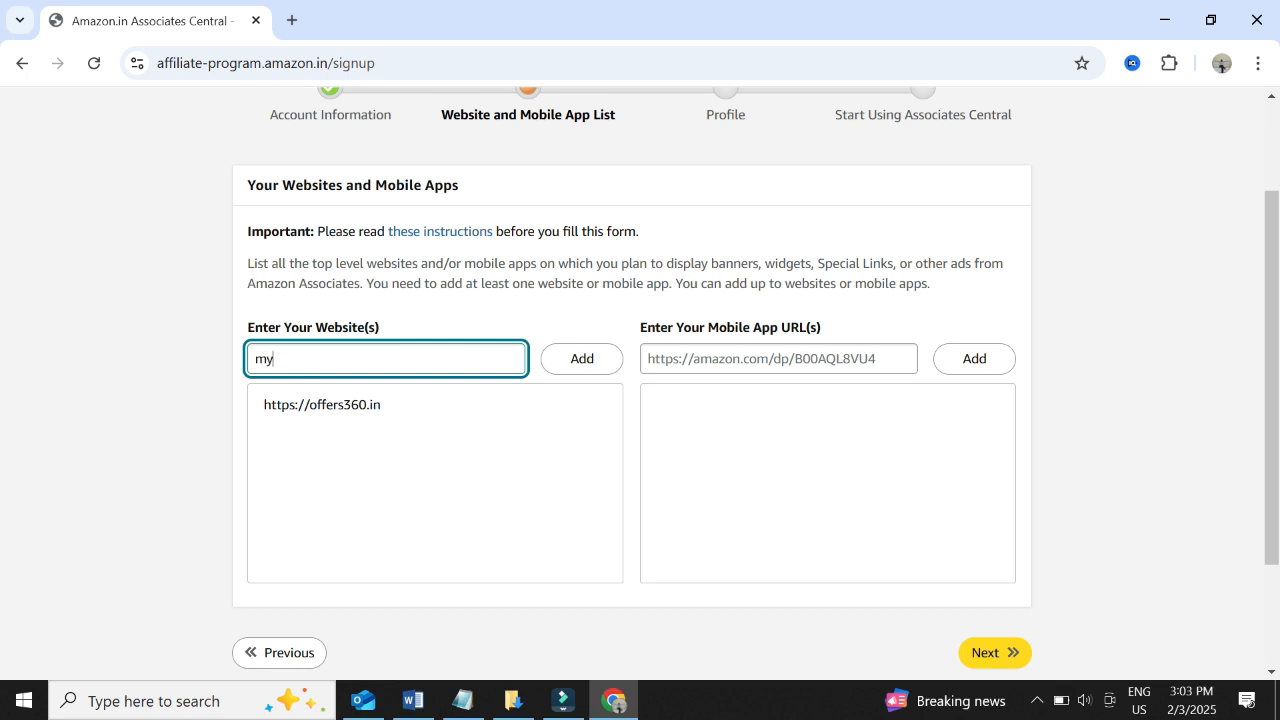
type("digitaldemo.in")
key("Tab")
key("Return")
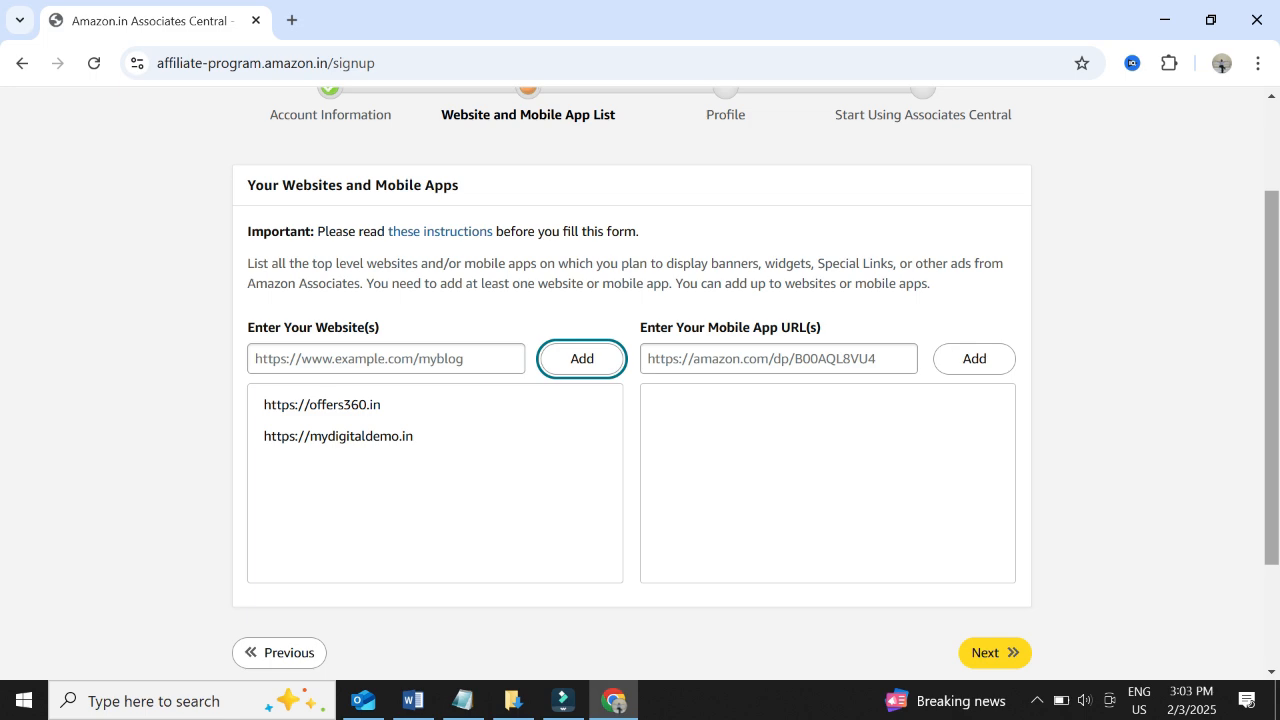
scroll(640, 380, "up", 1)
scroll(640, 380, "down", 2)
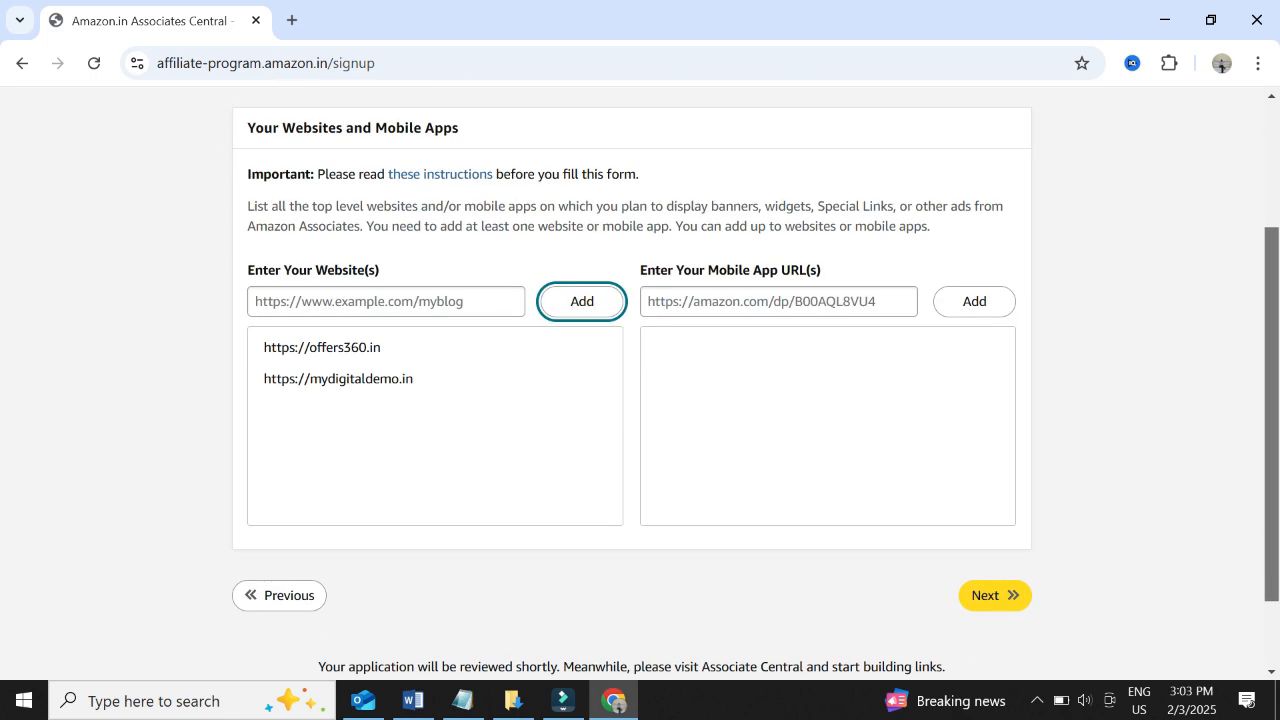
left_click(994, 595)
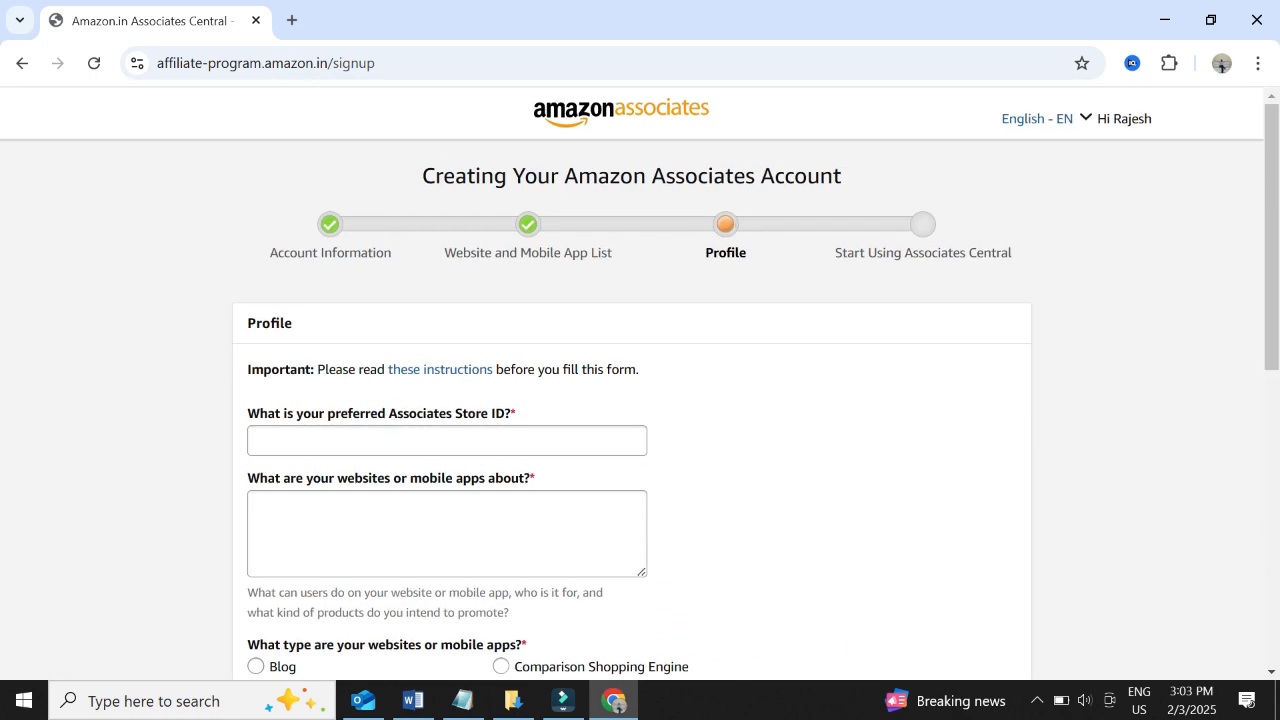
- Enter mydigitalbrand as the preferred Associates Store ID
left_click(447, 441)
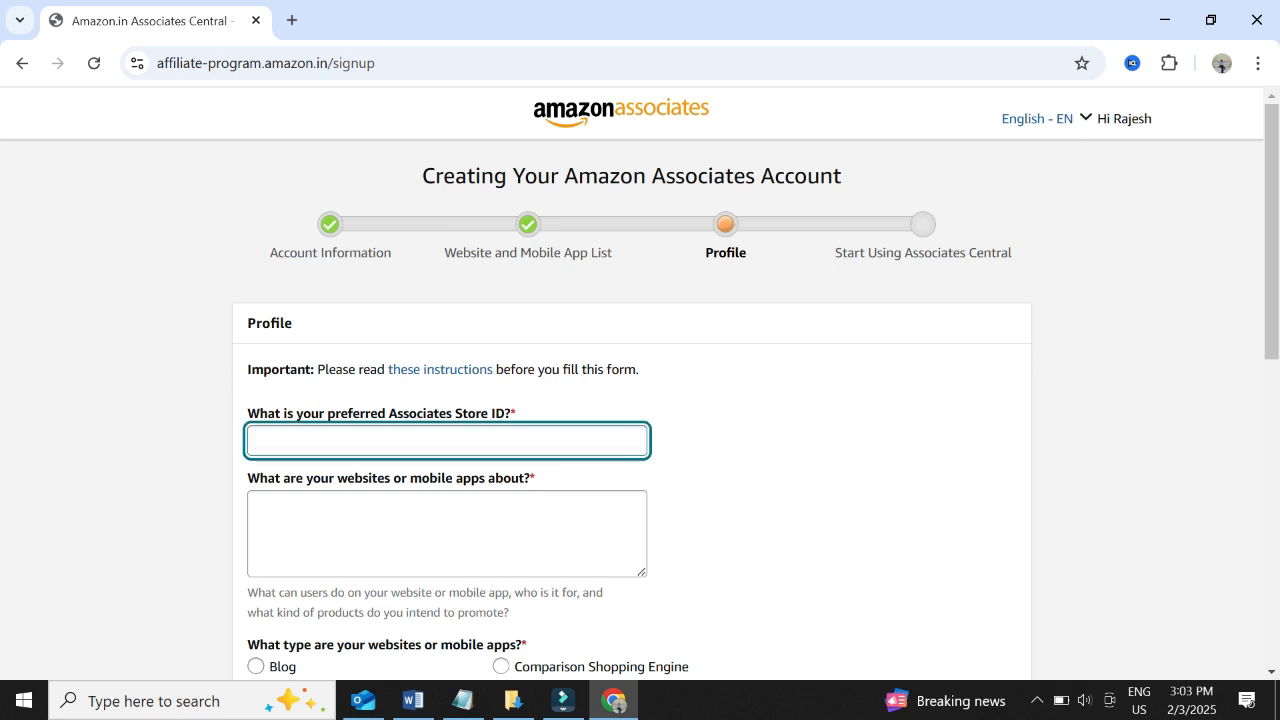
type("mydigitalbrand")
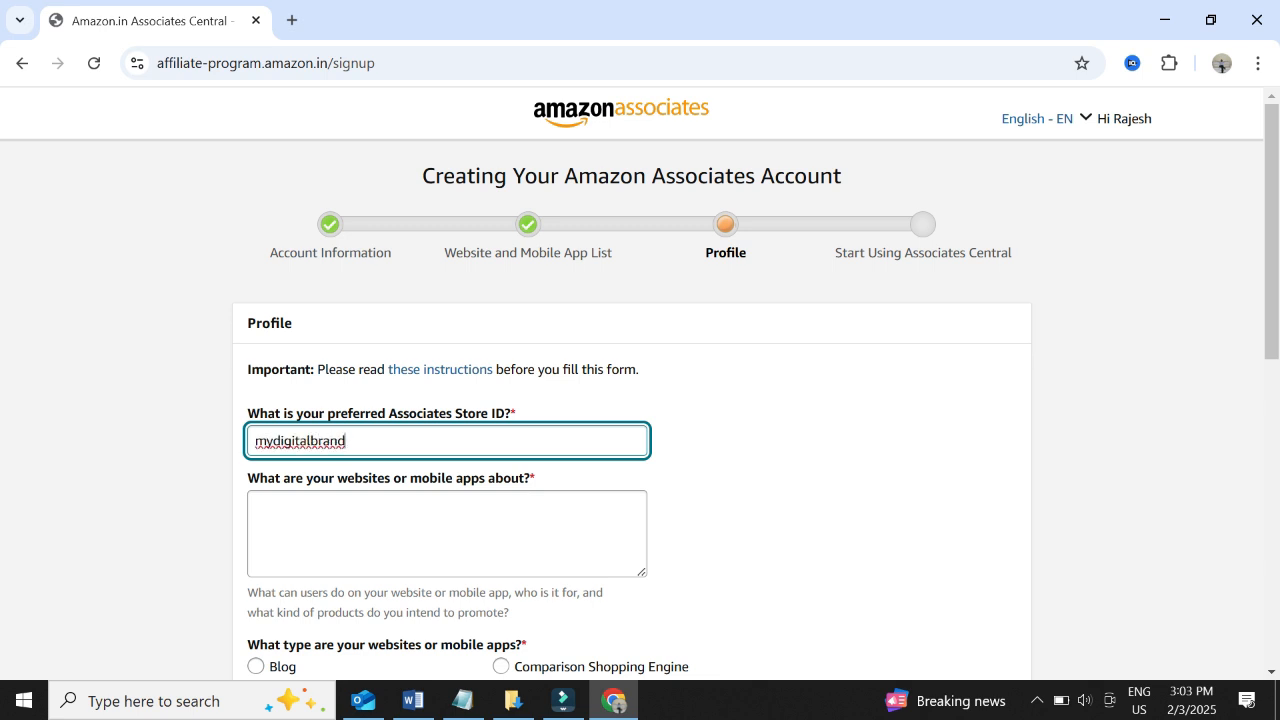
- Describe what the websites are about as "Digital Marketing websites to promote Quality products"
left_click(447, 533)
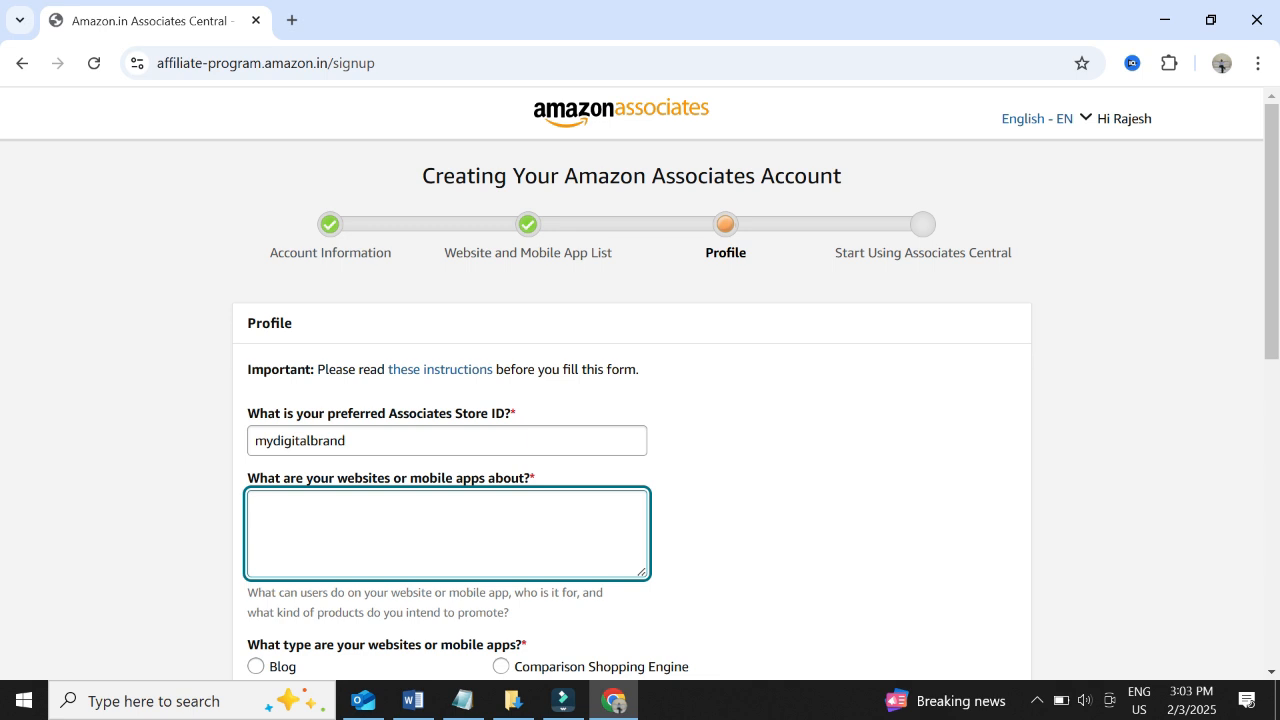
type("Digital Marketing w")
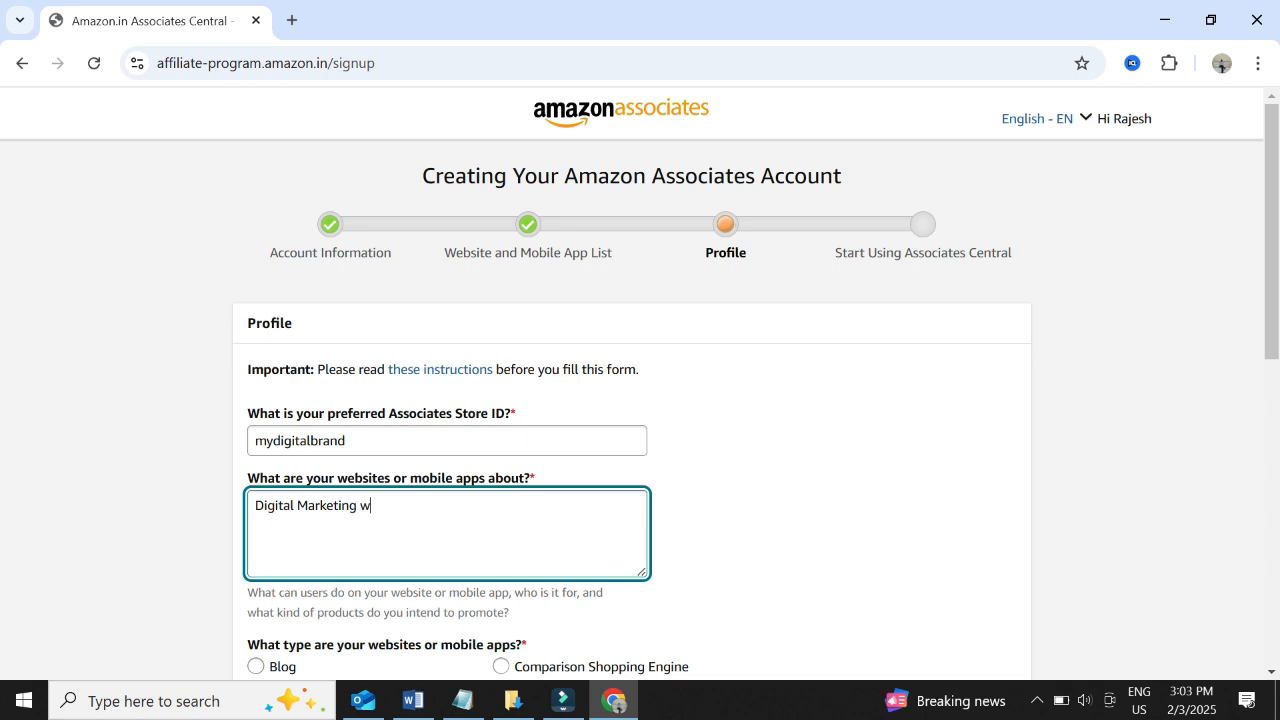
type("ebsites to promote Qual")
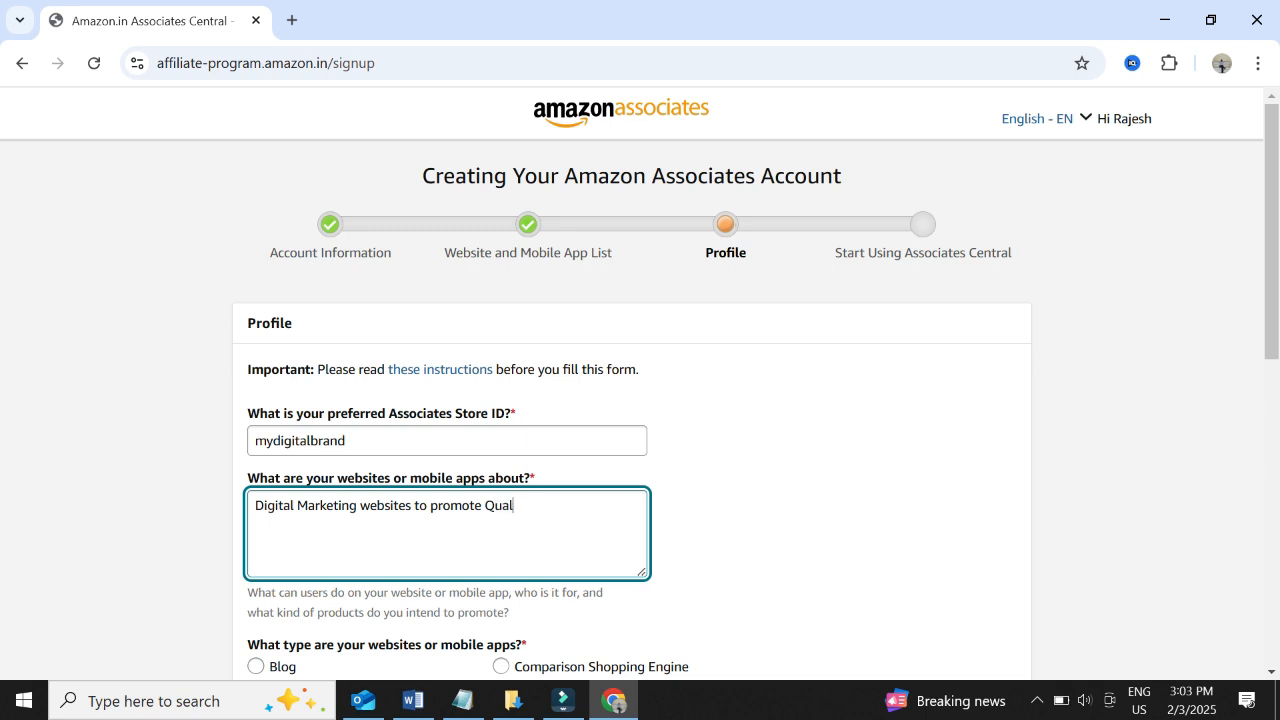
type("ity products")
left_click(840, 480)
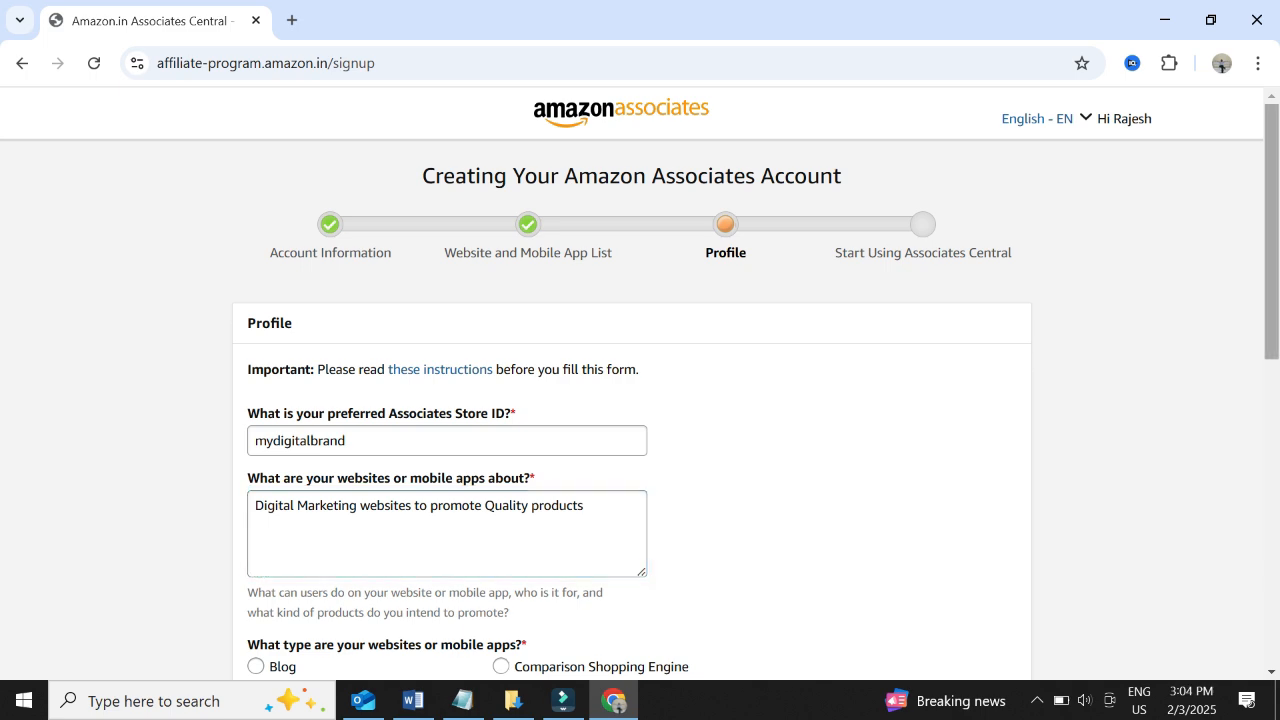
- Set the website type to Content Website and answer Word of Mouth for how you heard about the program
left_click_drag(1271, 231, 1271, 357)
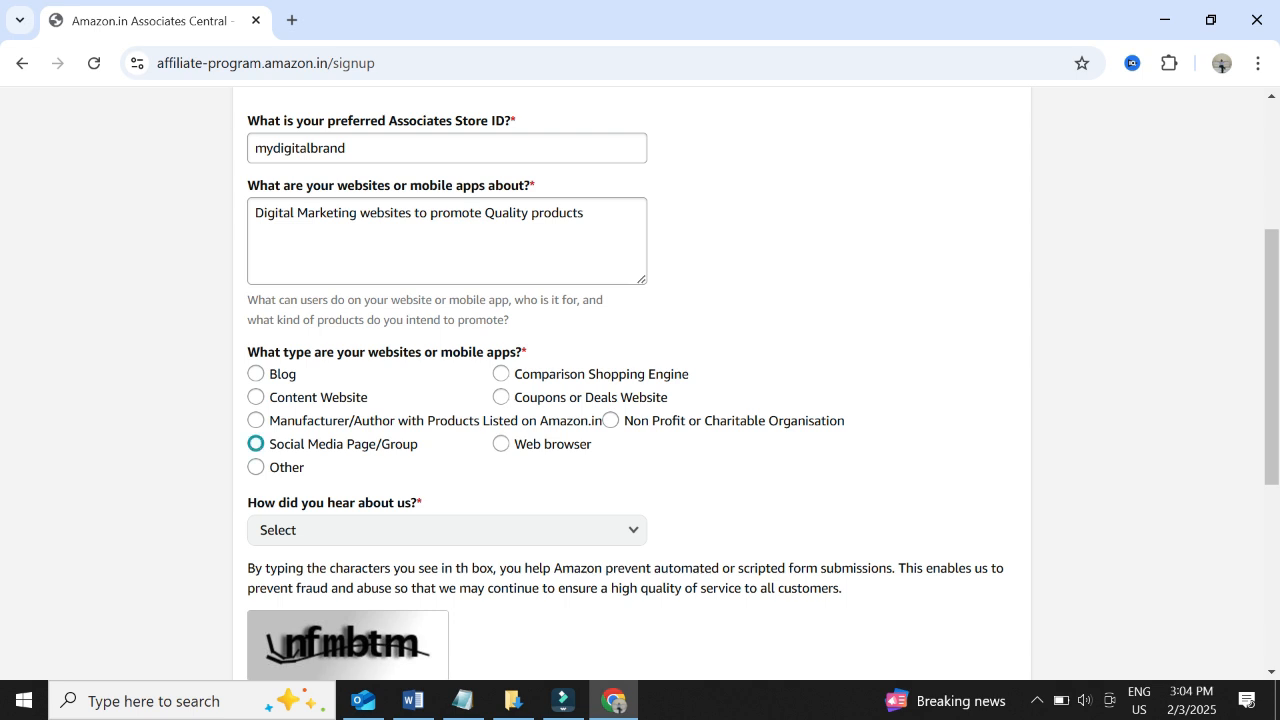
left_click(256, 397)
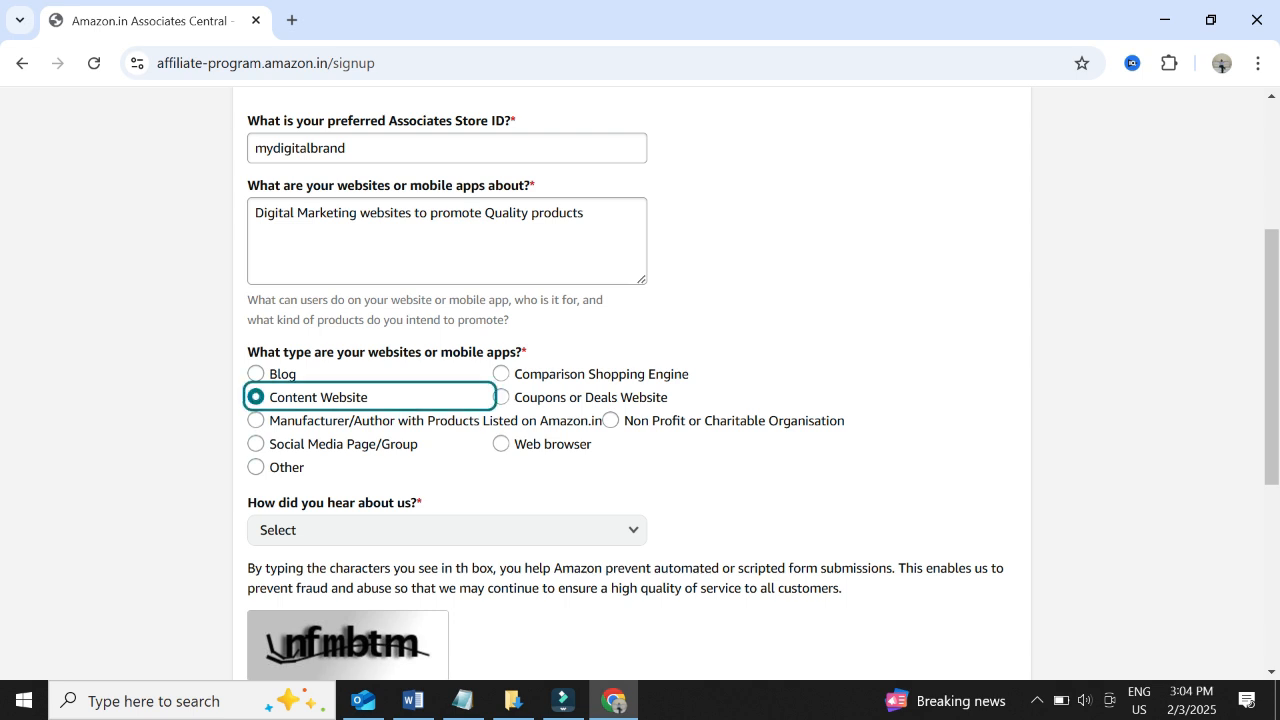
scroll(1272, 380, "down", 2)
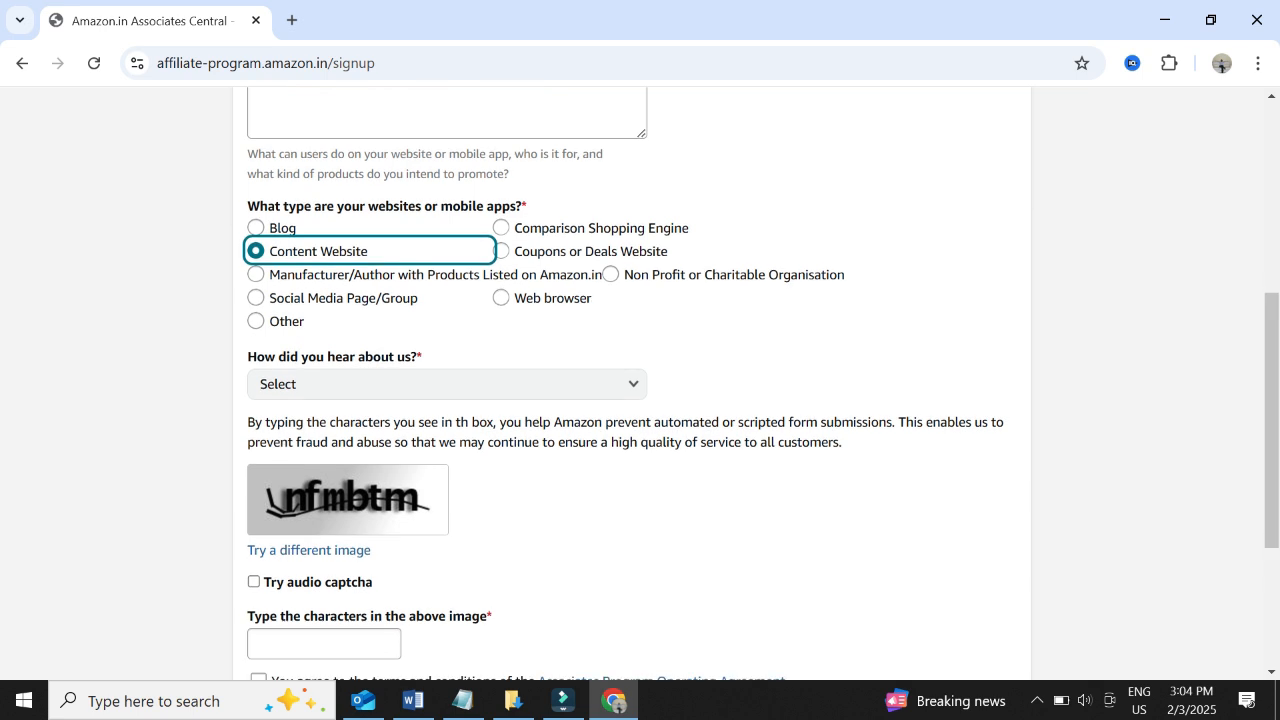
left_click(447, 384)
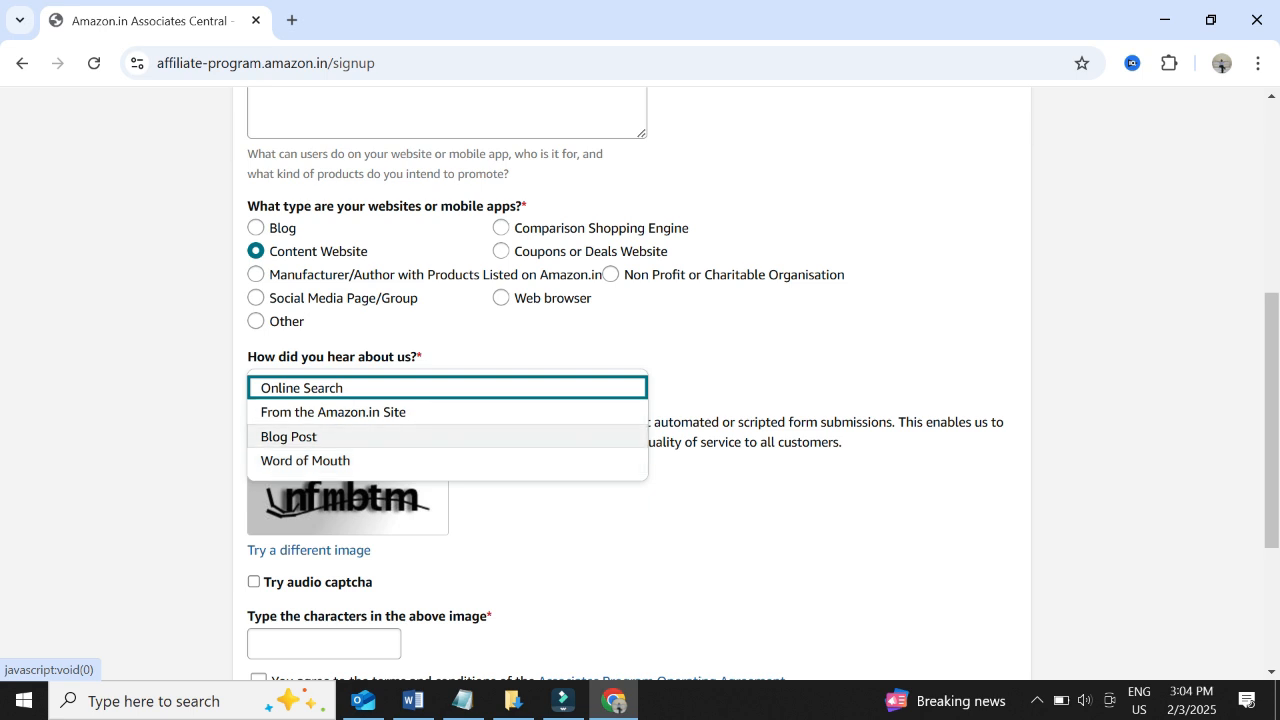
left_click(340, 461)
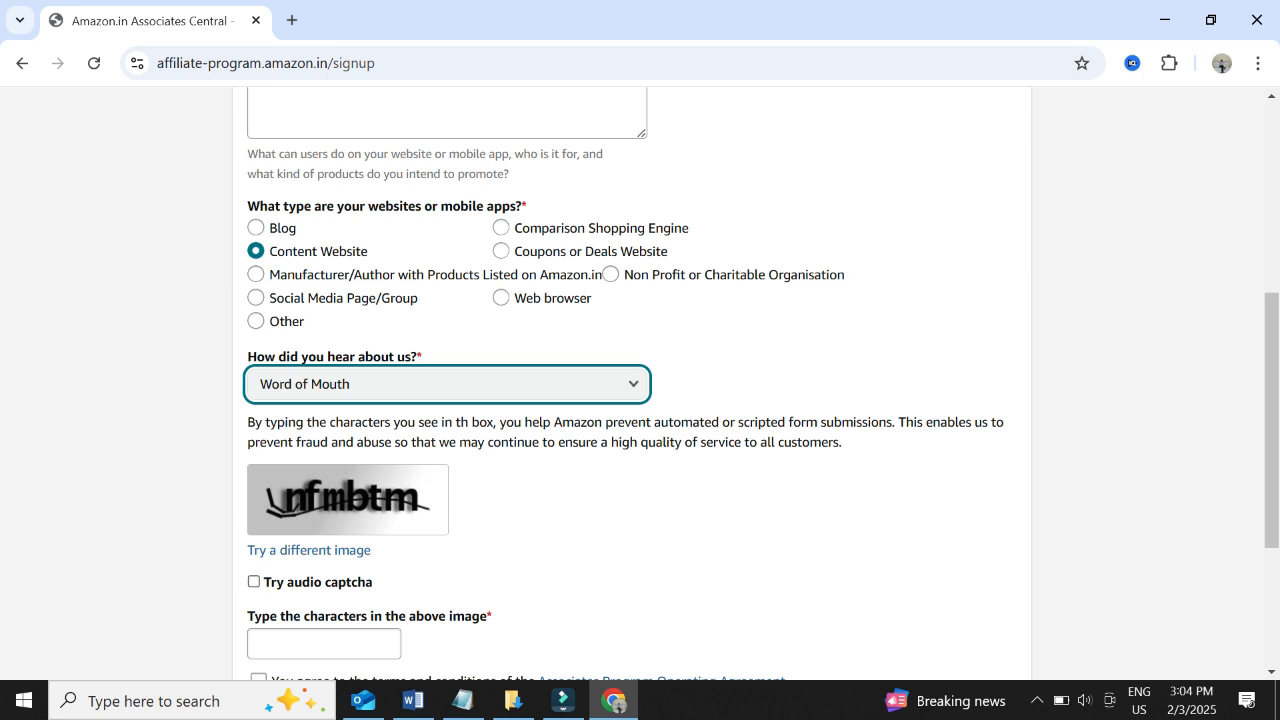
- Enter the captcha characters shown in the verification image
left_click(322, 644)
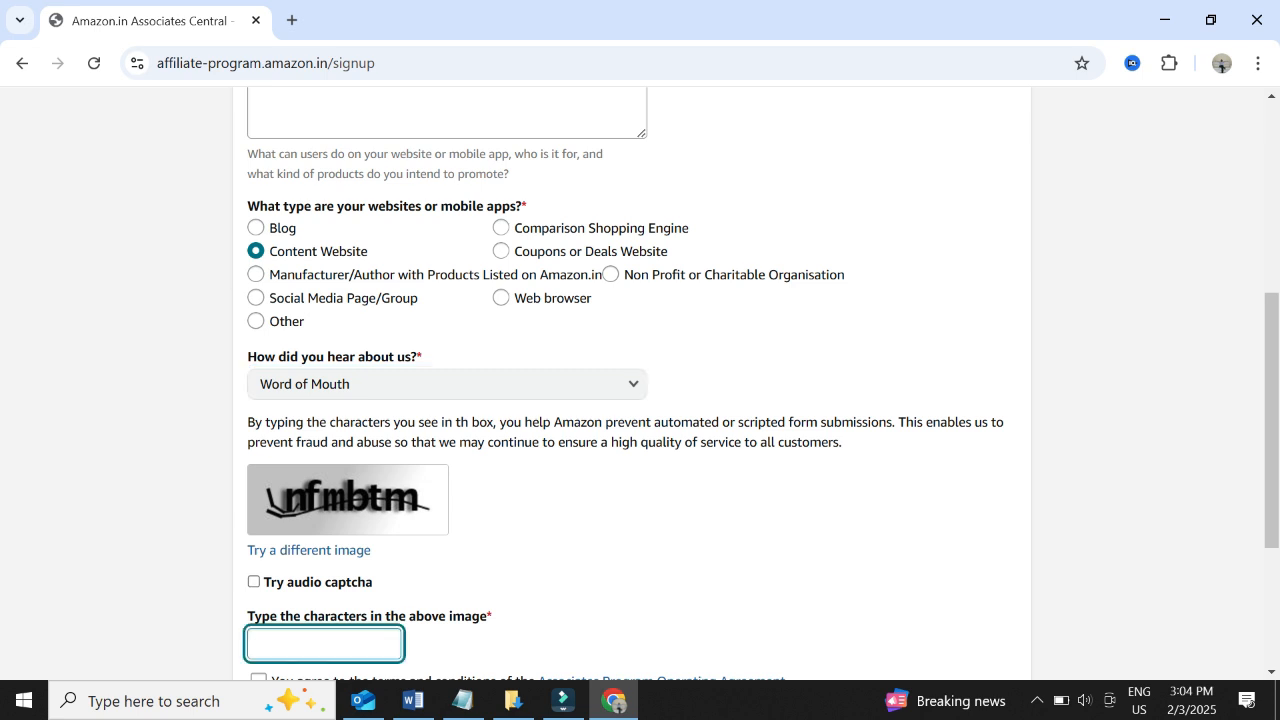
type("nfmbtm")
left_click(640, 590)
- Agree to the Associates Program Operating Agreement and submit the application
left_click_drag(1271, 420, 1271, 487)
left_click(259, 525)
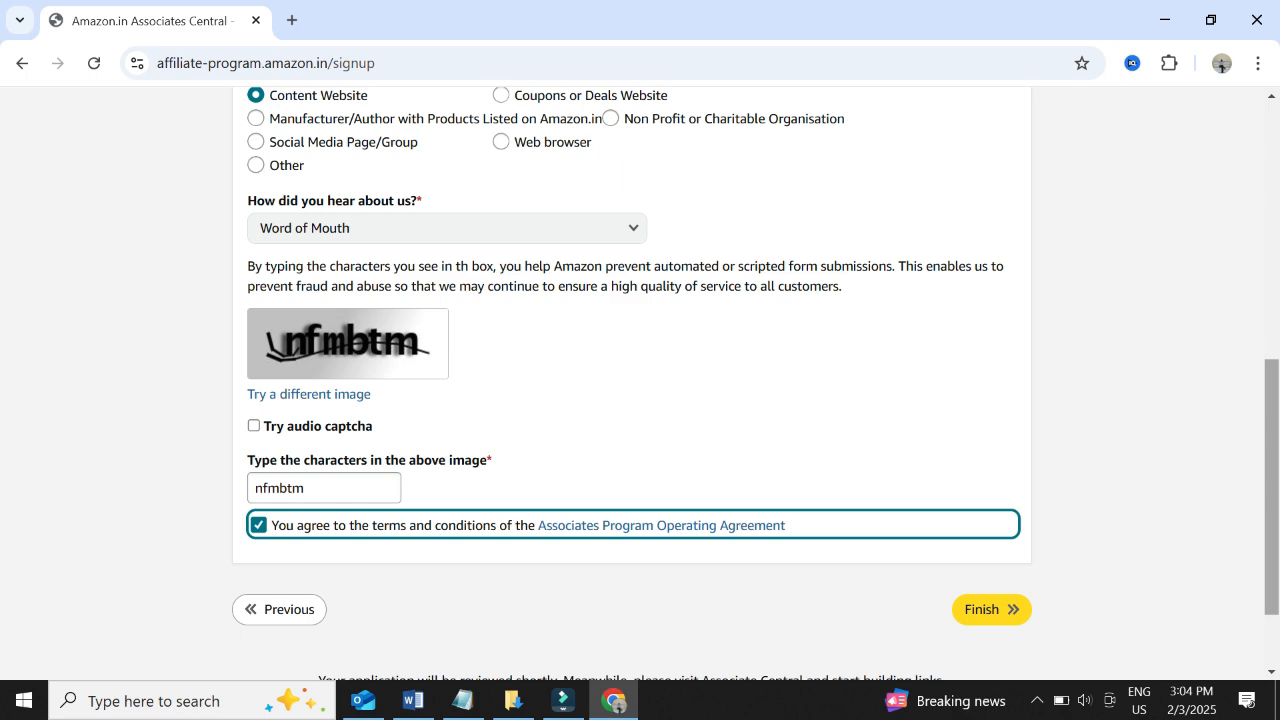
left_click_drag(1271, 487, 1271, 536)
left_click(991, 496)
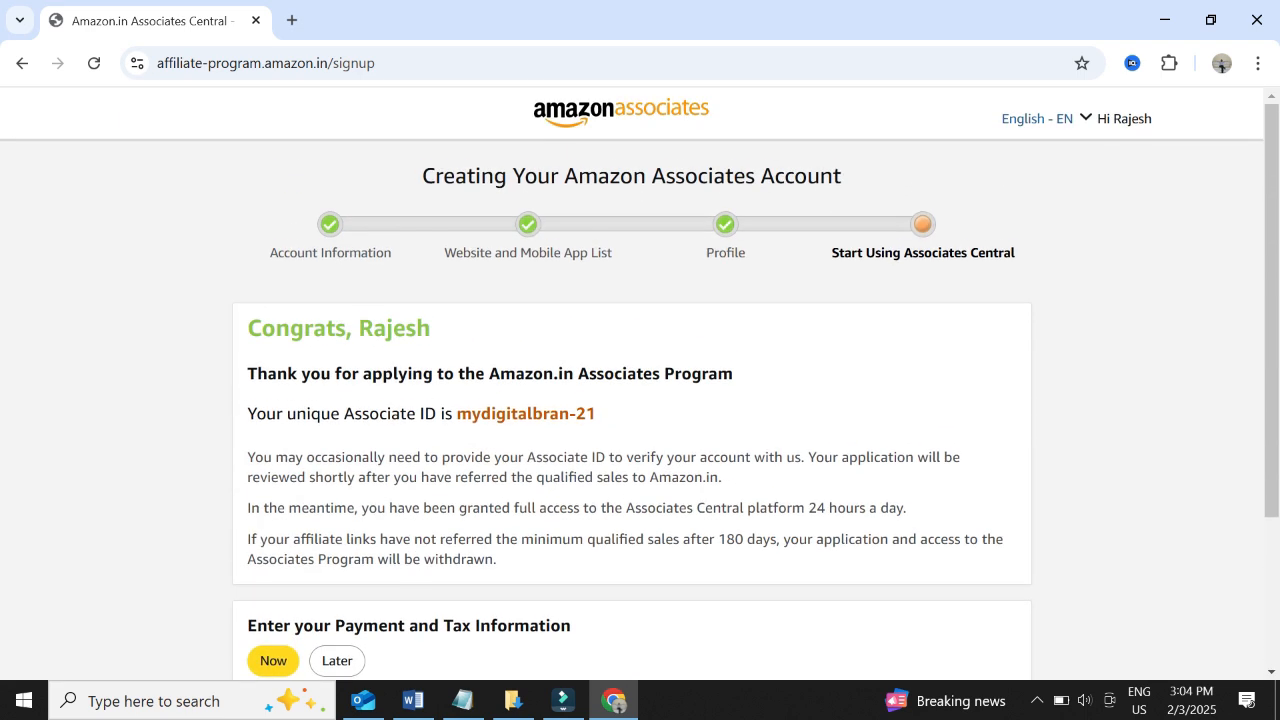
- Highlight the assigned Associate ID and postpone entering the payment and tax information
left_click_drag(597, 413, 453, 413)
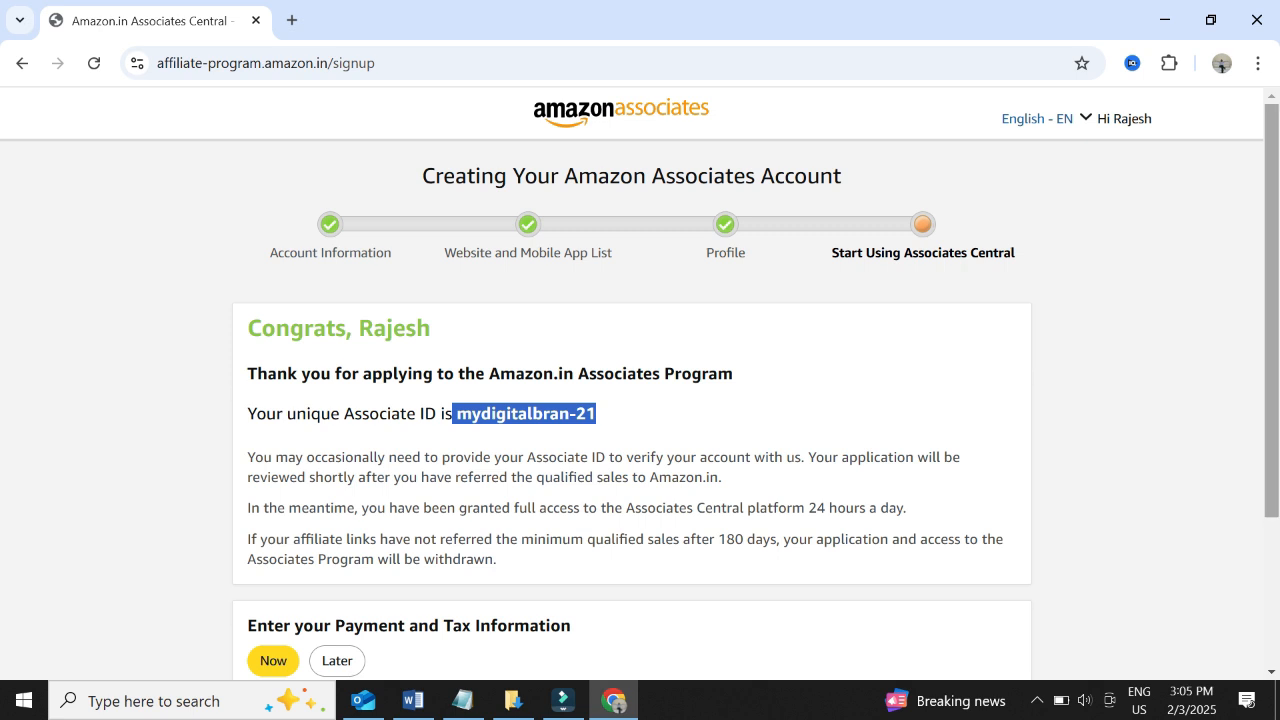
scroll(640, 380, "down", 2)
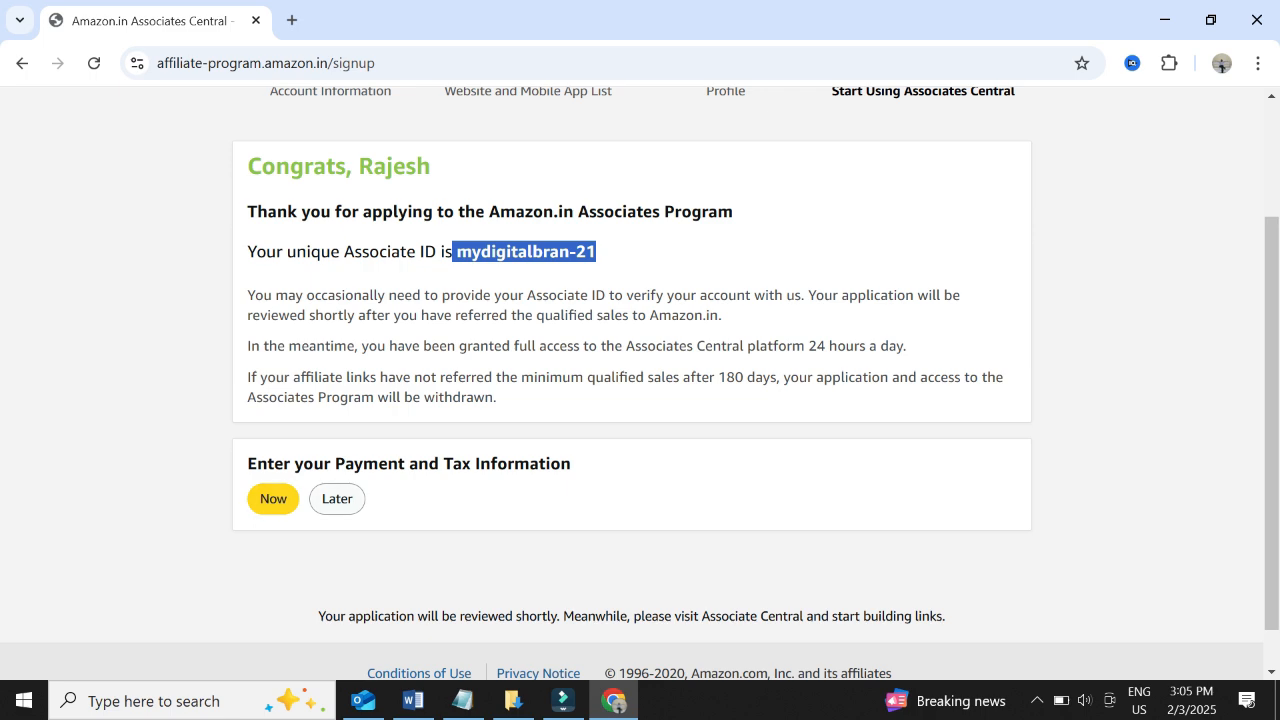
left_click(337, 498)
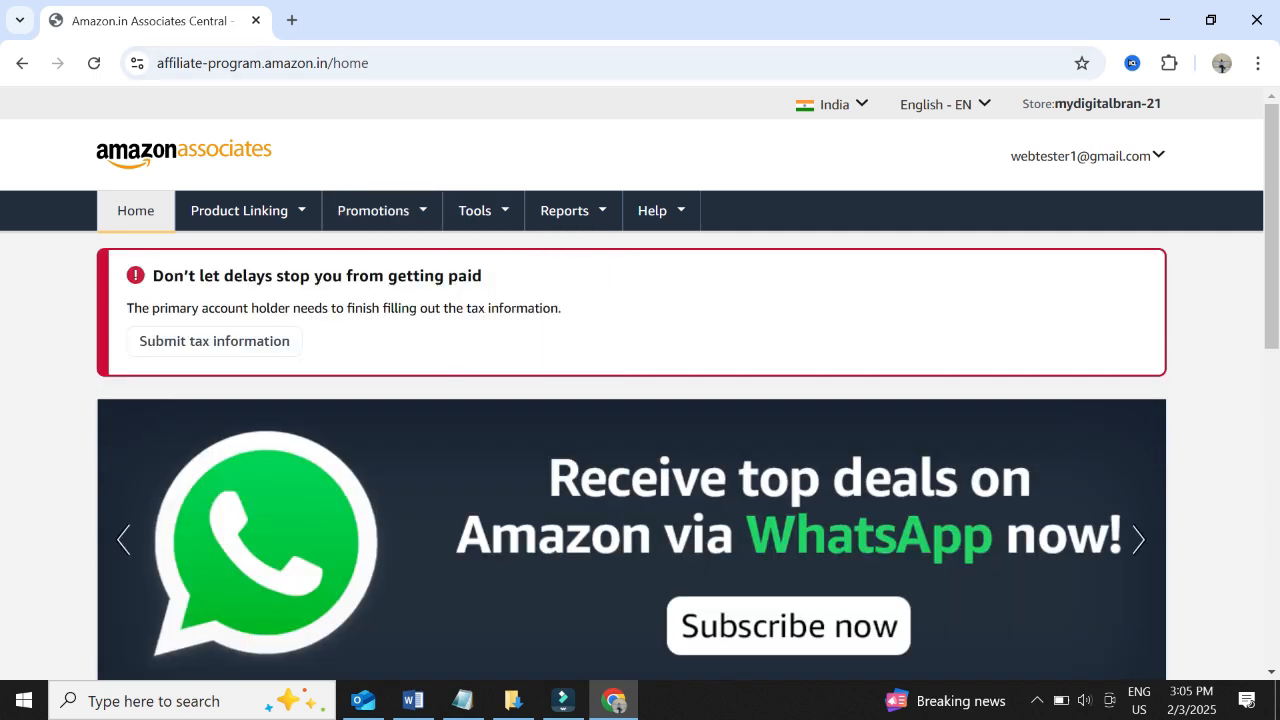
- Open the Amazon.in shopping site in a new browser tab
left_click(291, 20)
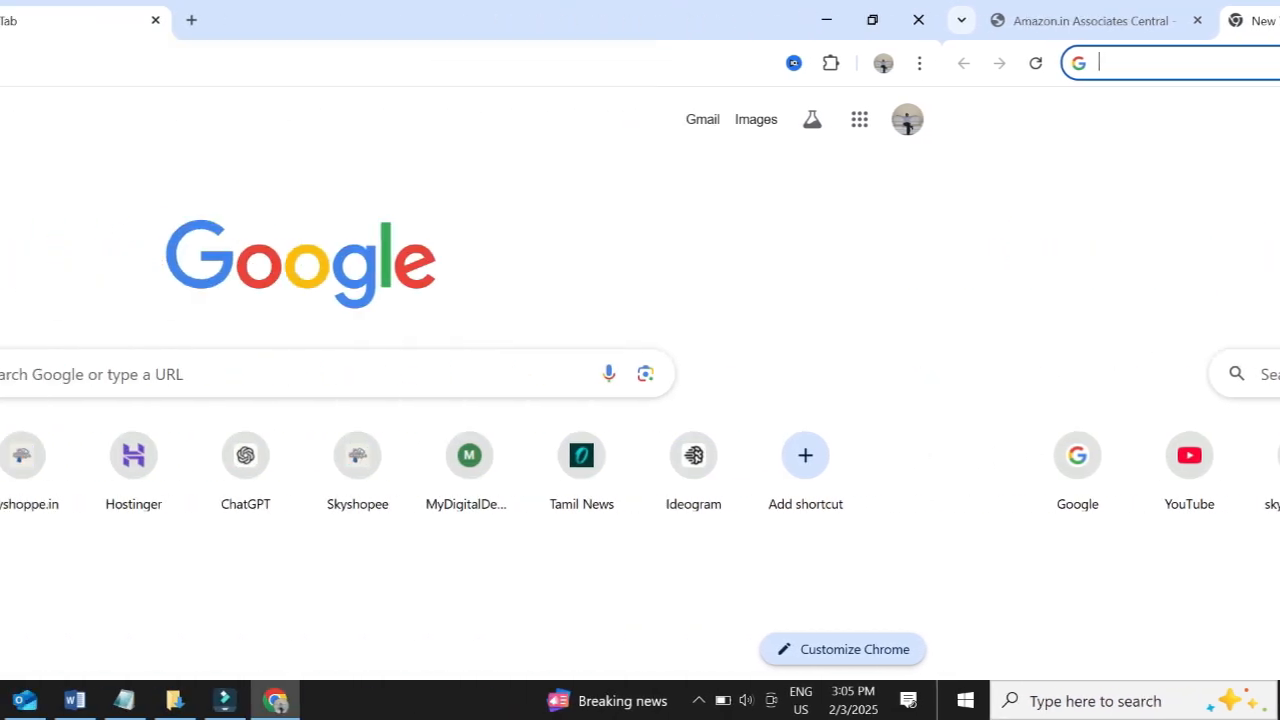
type("ama")
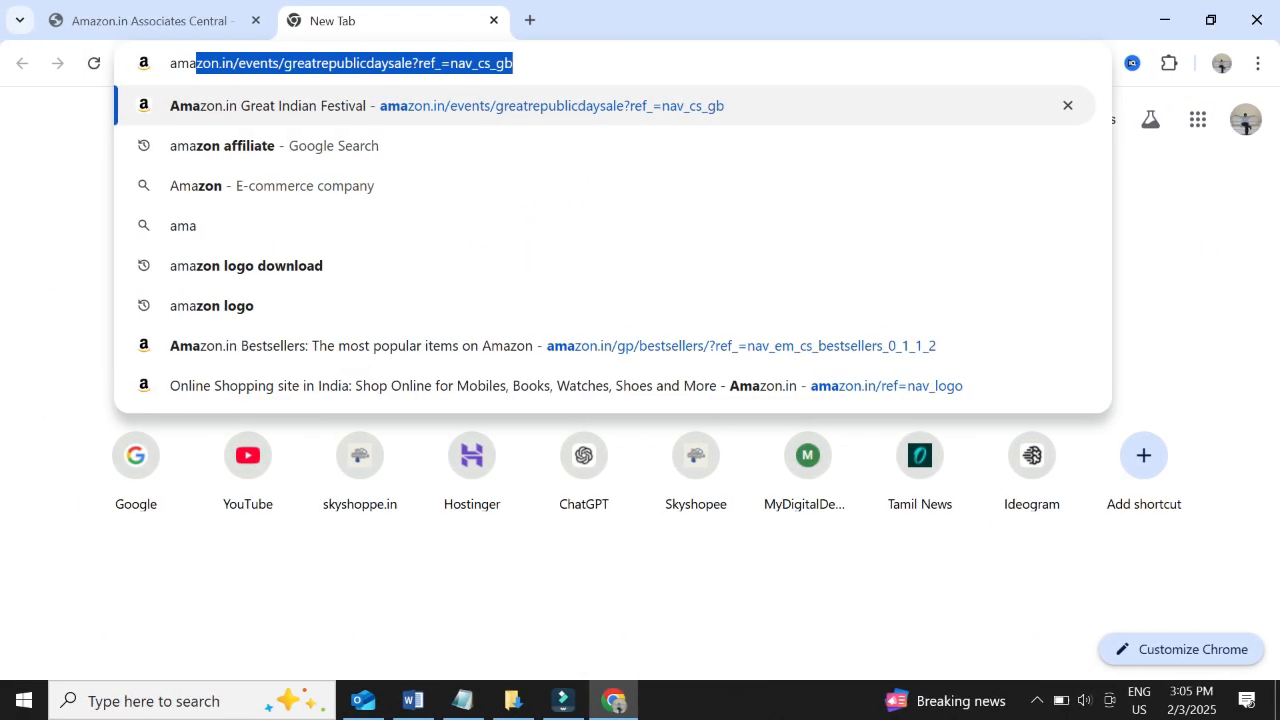
key("Return")
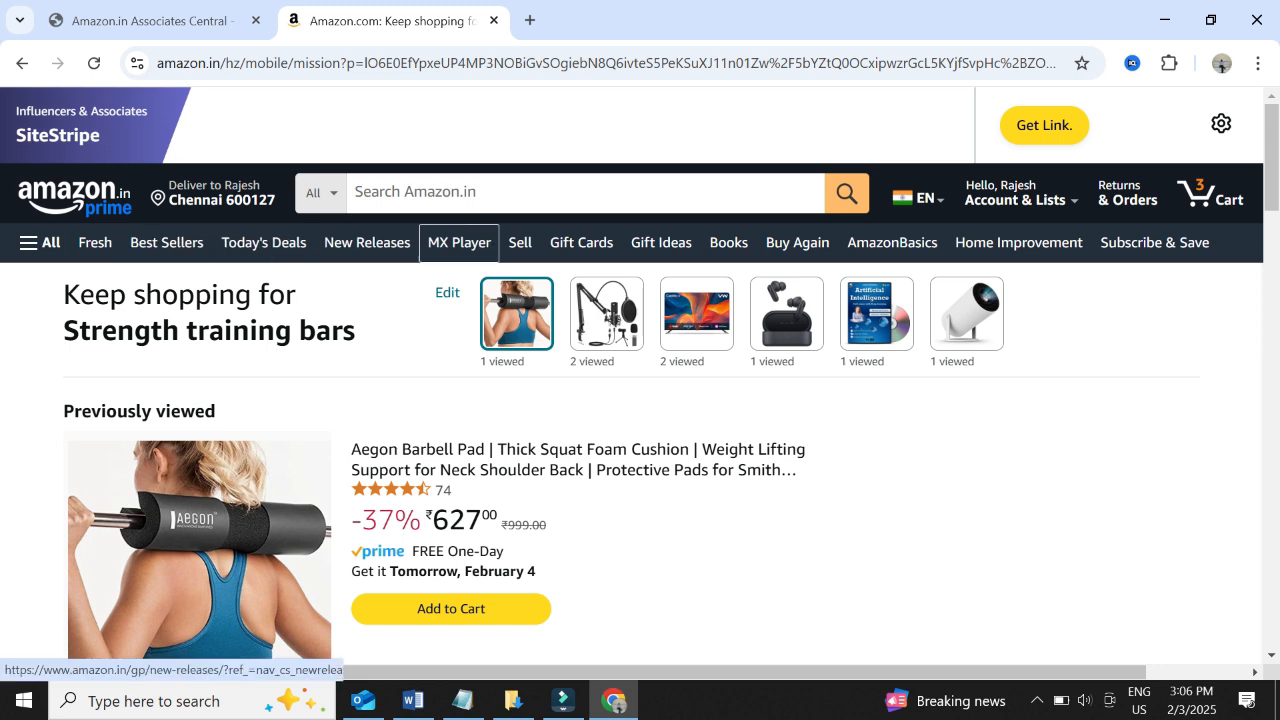
- Generate the SiteStripe short text link for the current Amazon.in page and copy it
left_click(1044, 124)
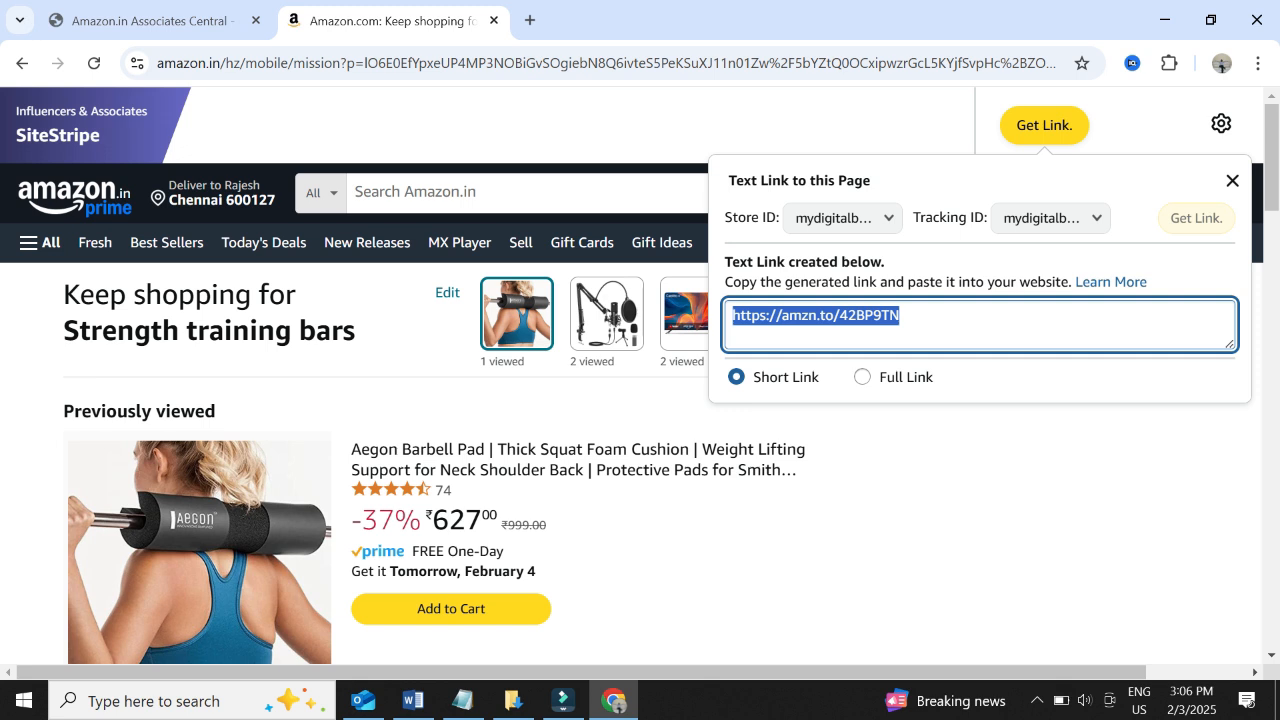
right_click(865, 295)
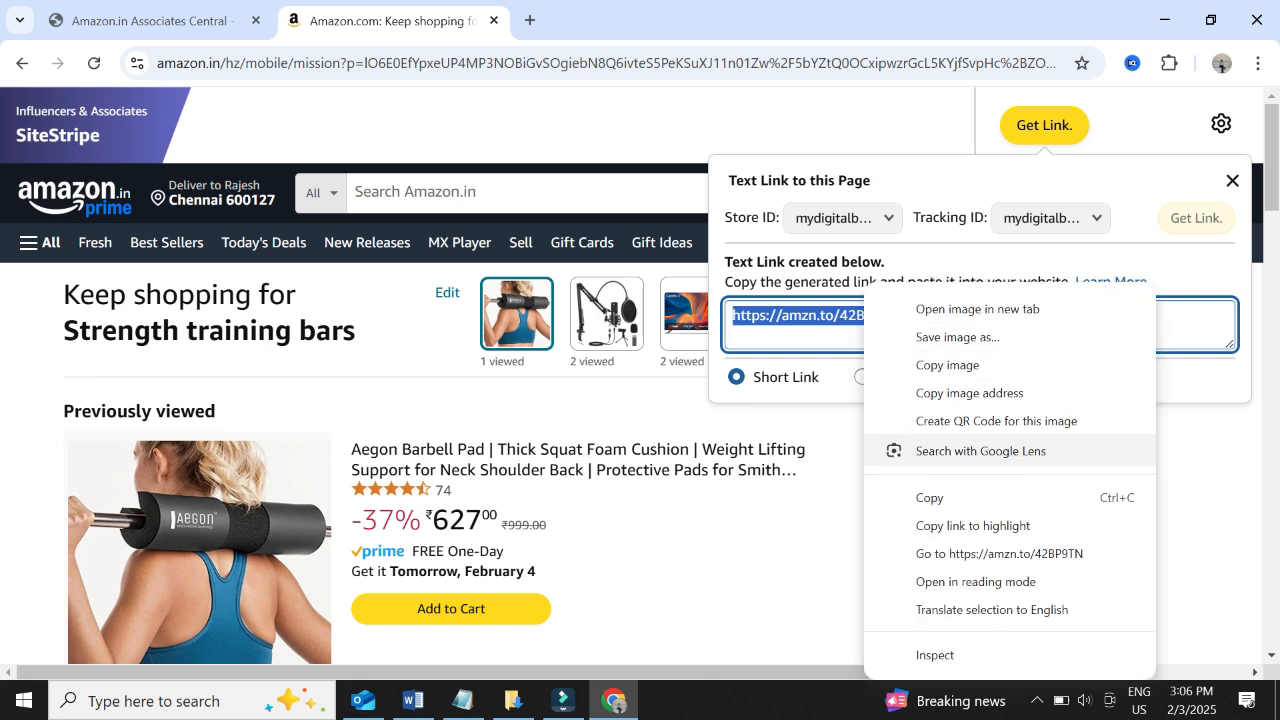
left_click(930, 497)
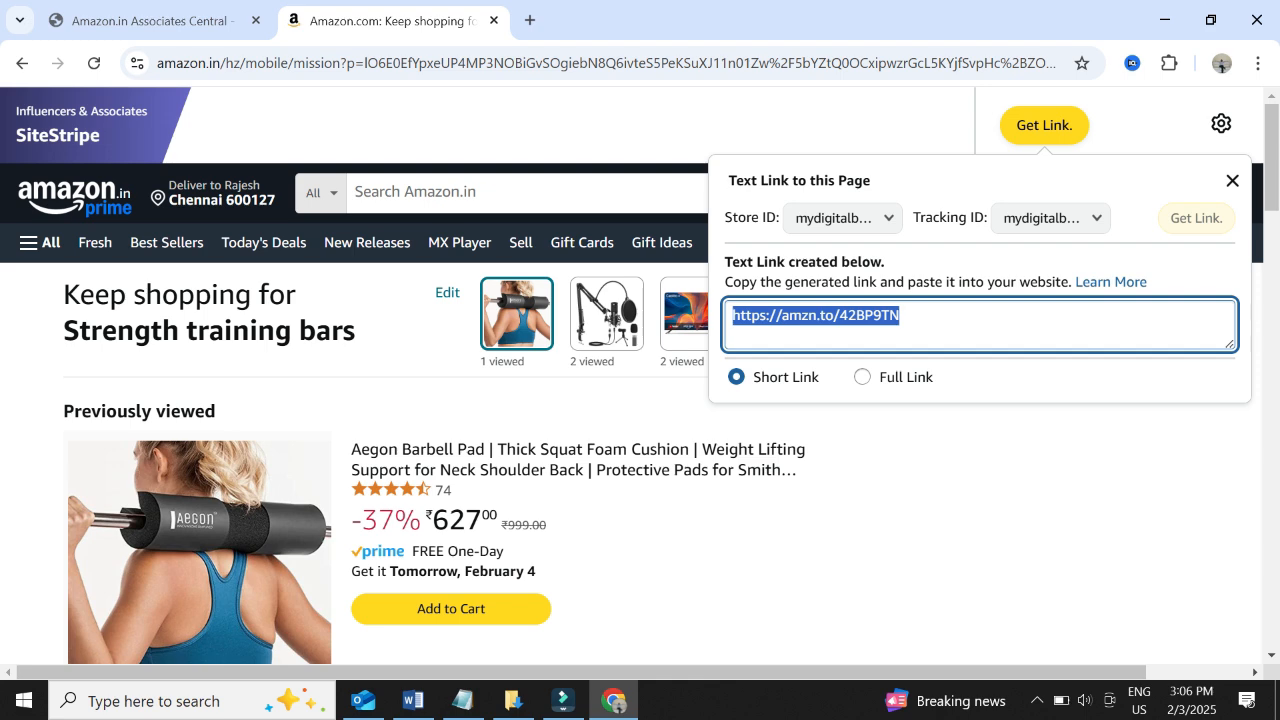
- Save the Aegon Barbell Pad product image to the Downloads folder as "Squad Image"
scroll(640, 375, "down", 2)
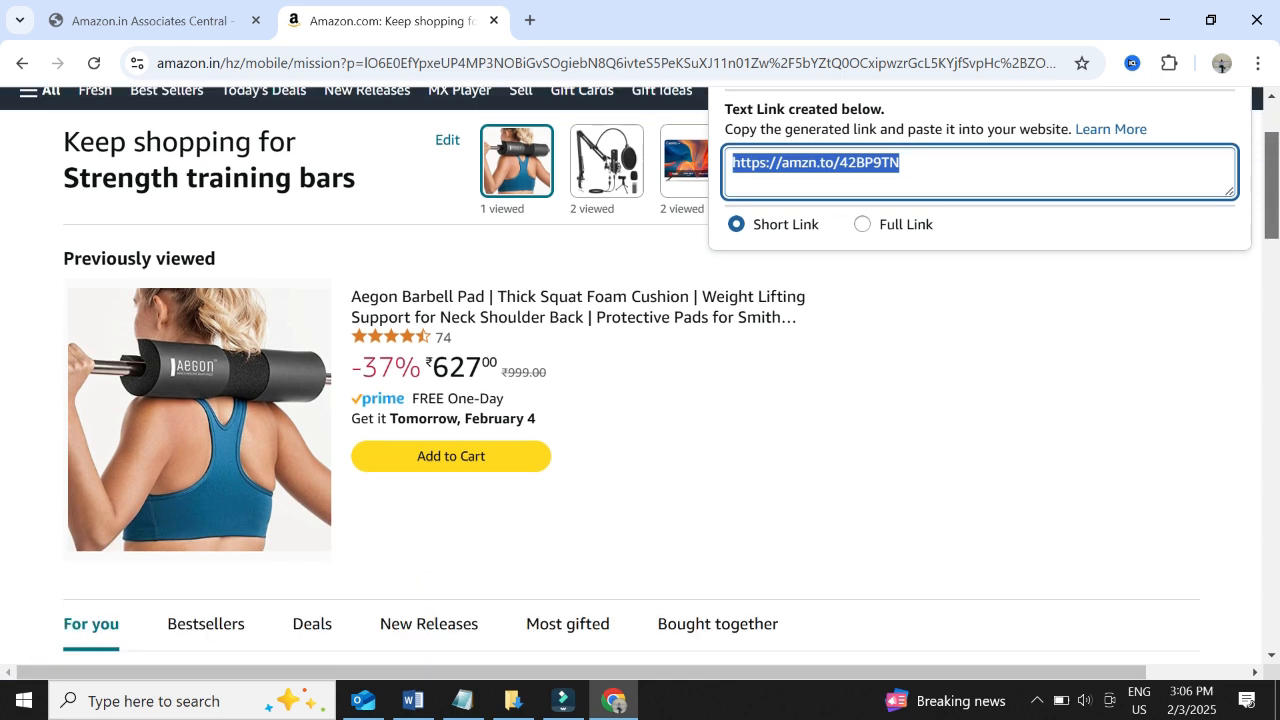
scroll(640, 375, "down", 1)
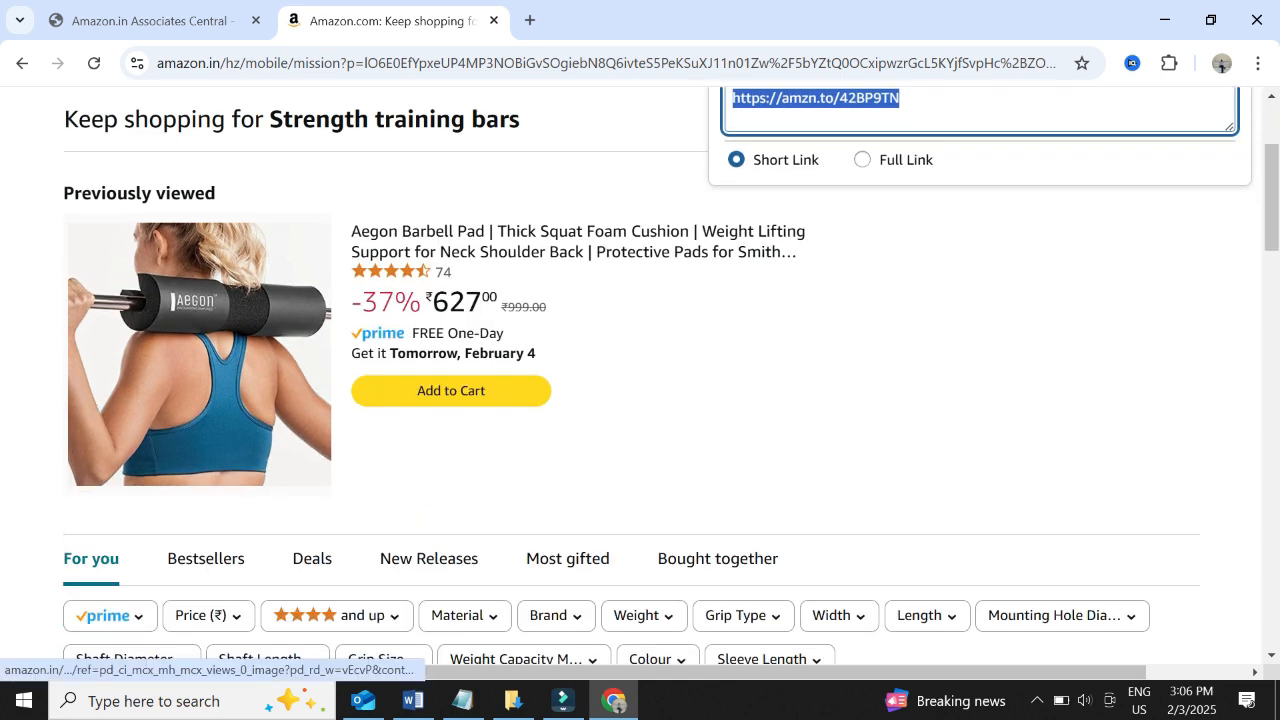
right_click(204, 220)
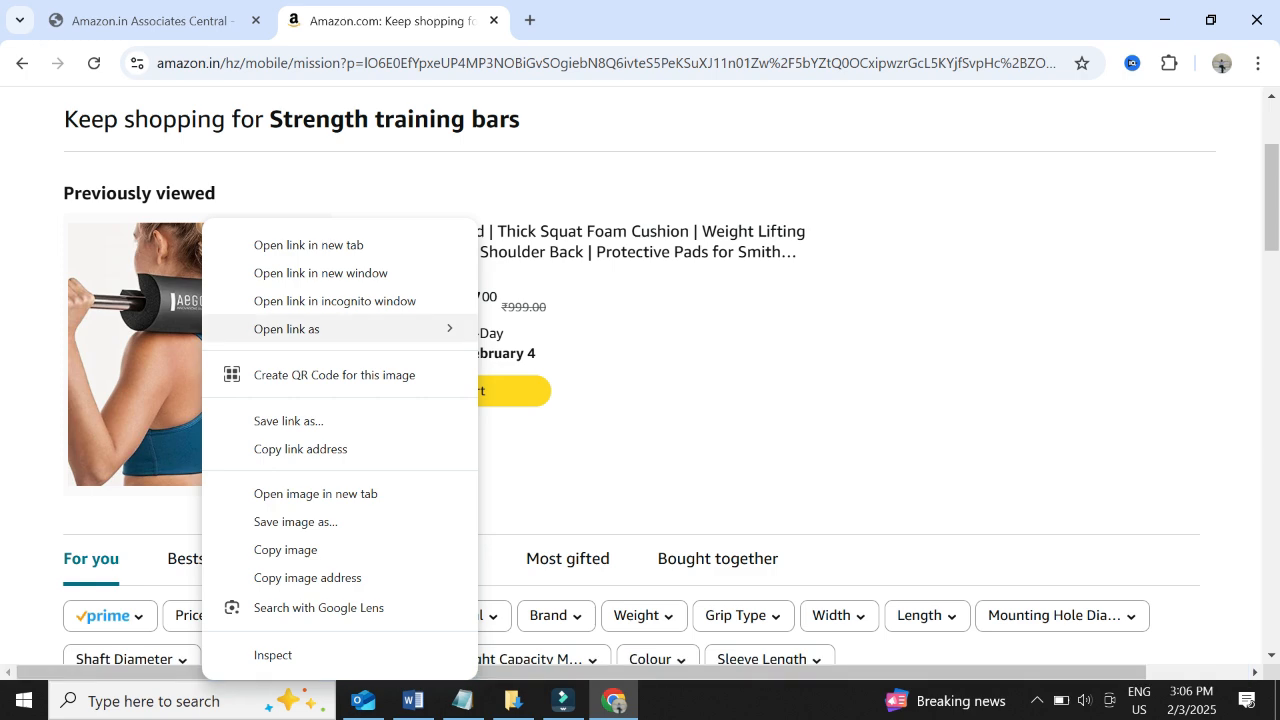
left_click(296, 522)
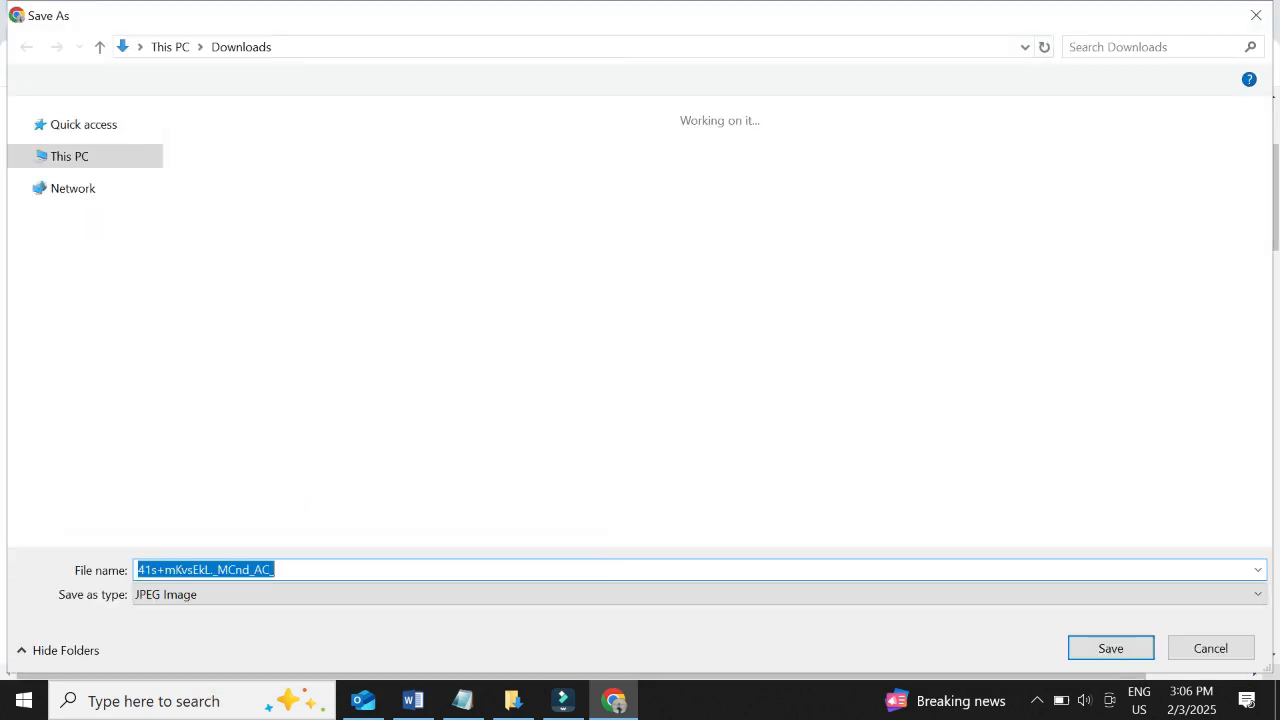
type("S")
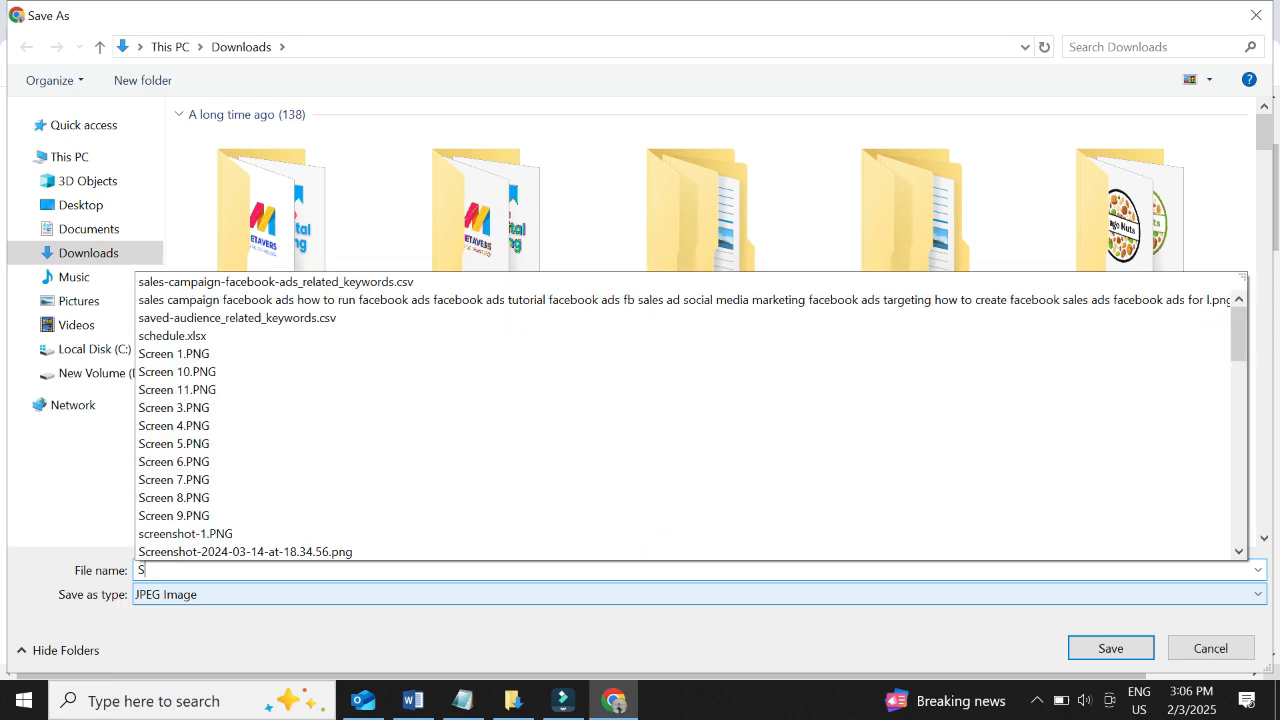
type("quad Image")
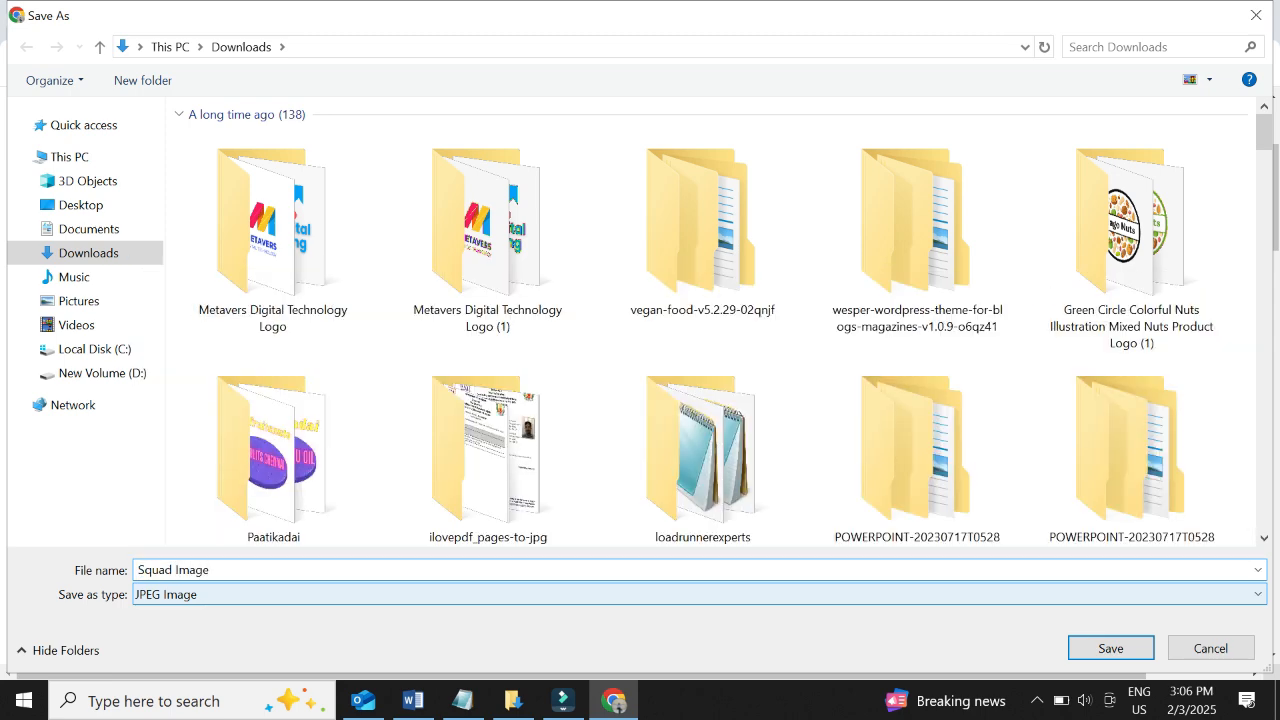
key("Return")
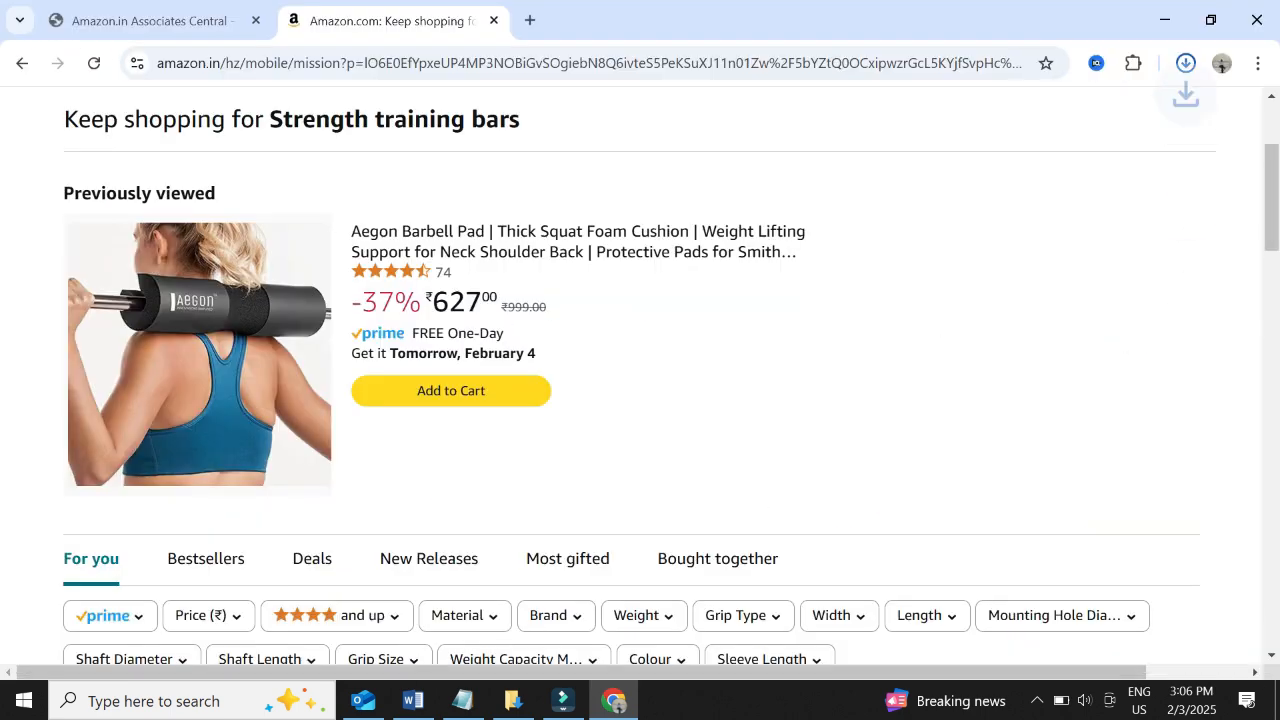
- Open the offers360.in website in a new browser tab
left_click(530, 20)
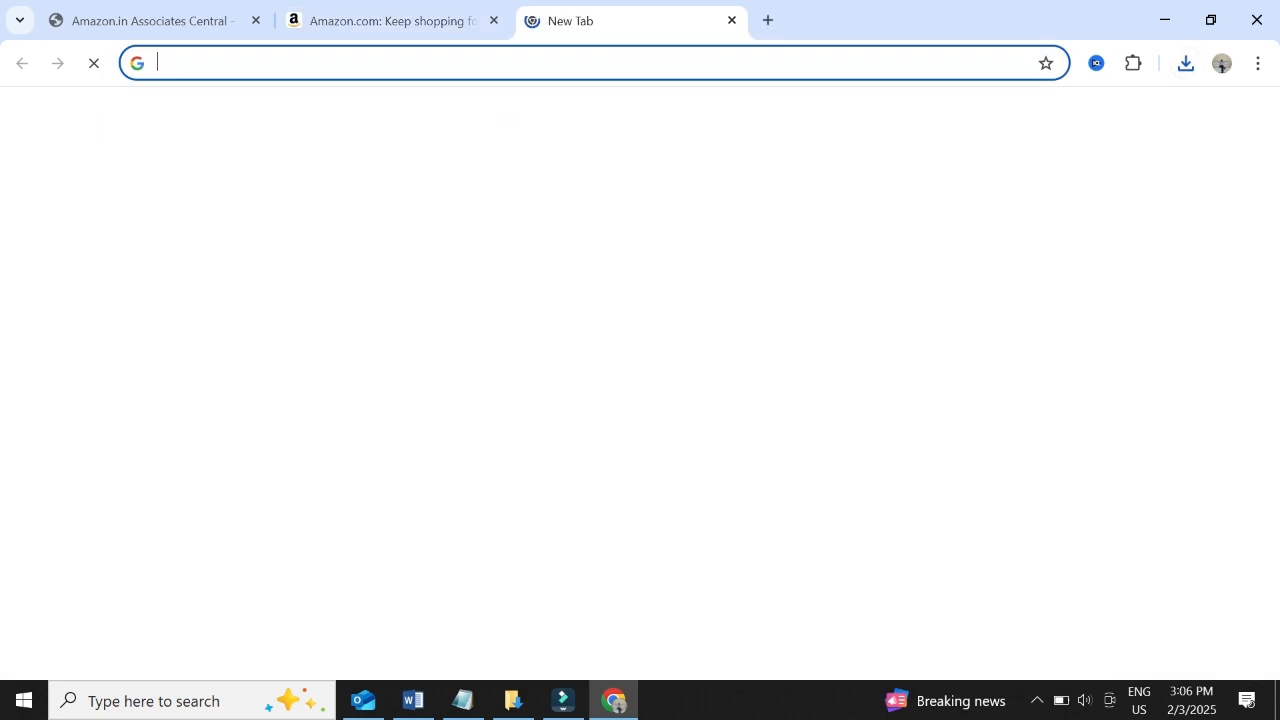
type("offers")
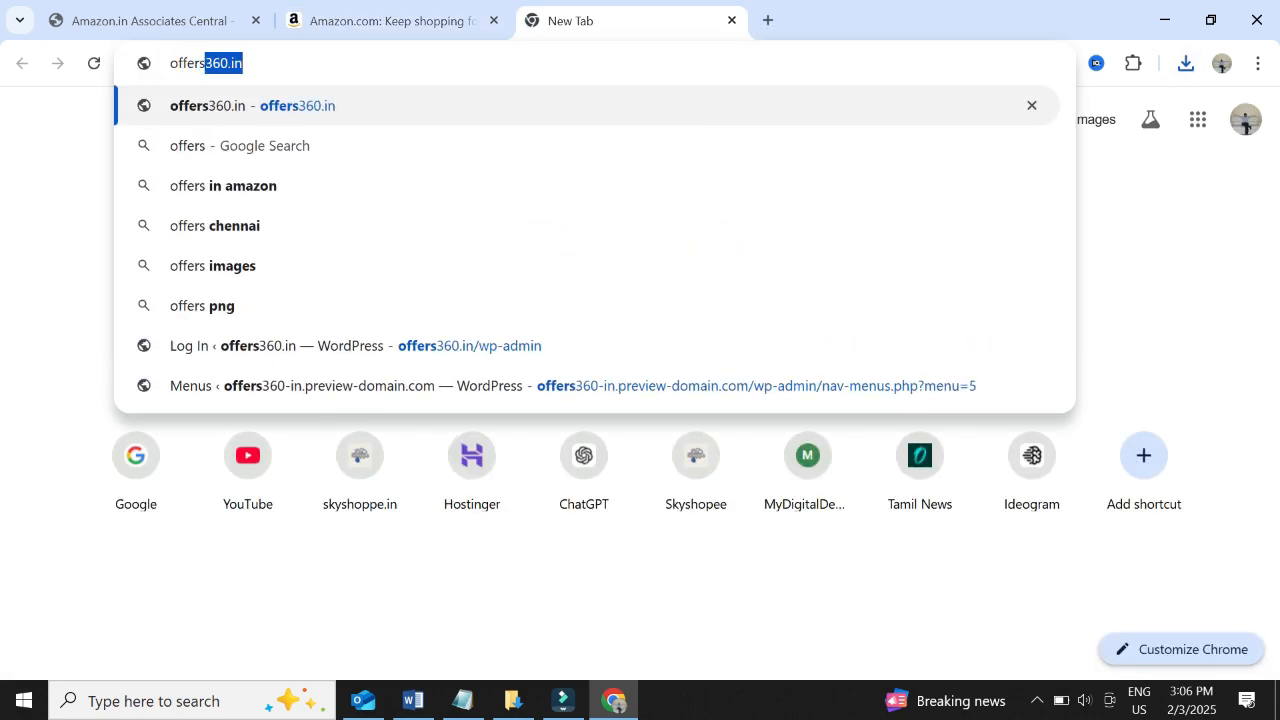
key("Return")
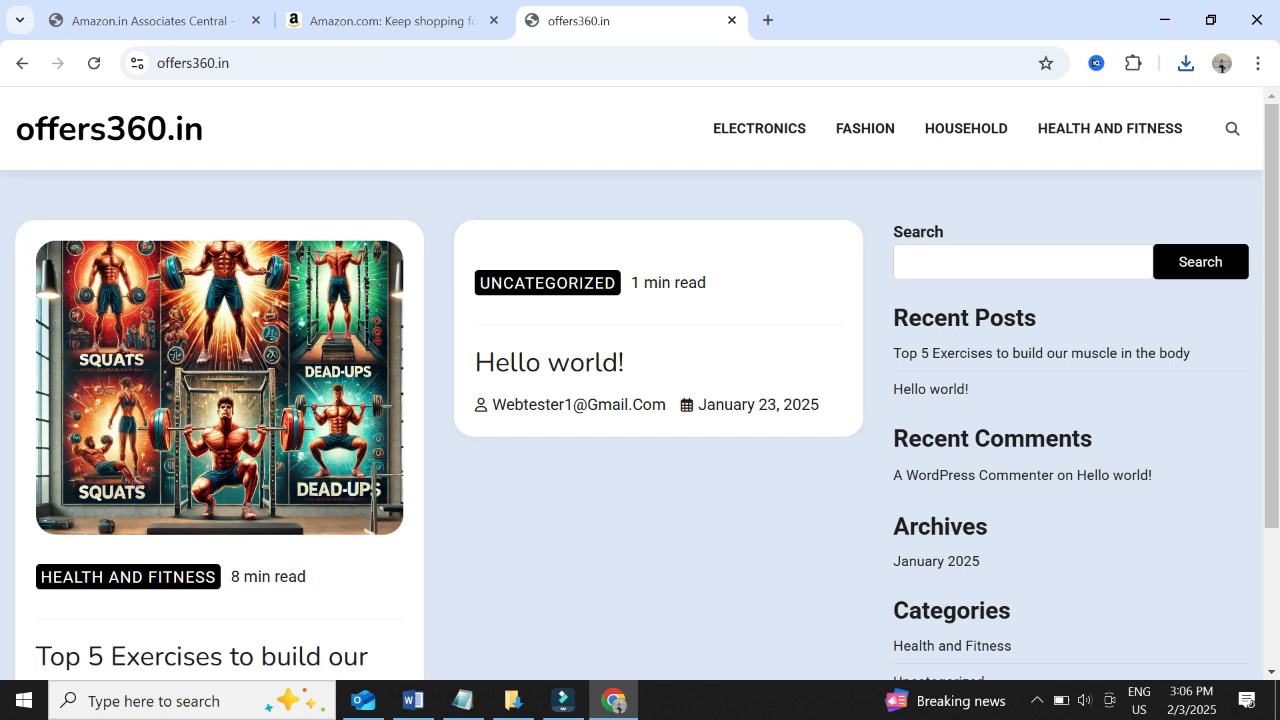
left_click(300, 63)
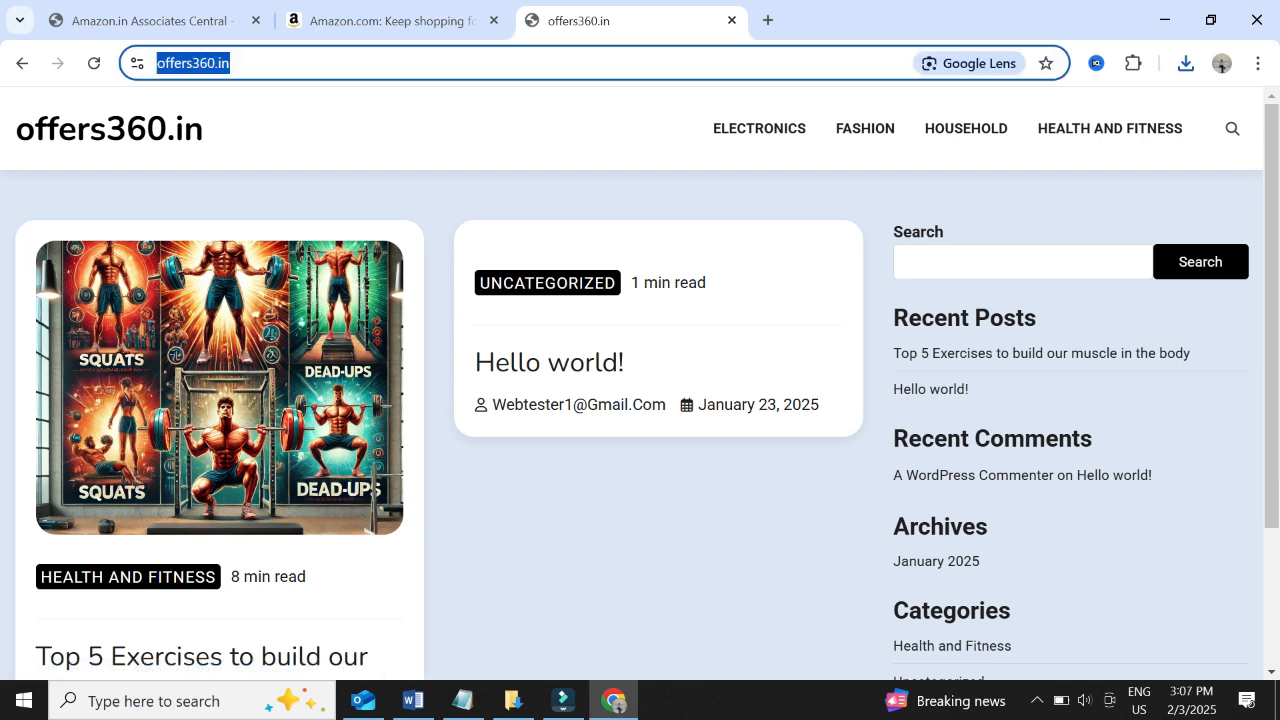
left_click(300, 63)
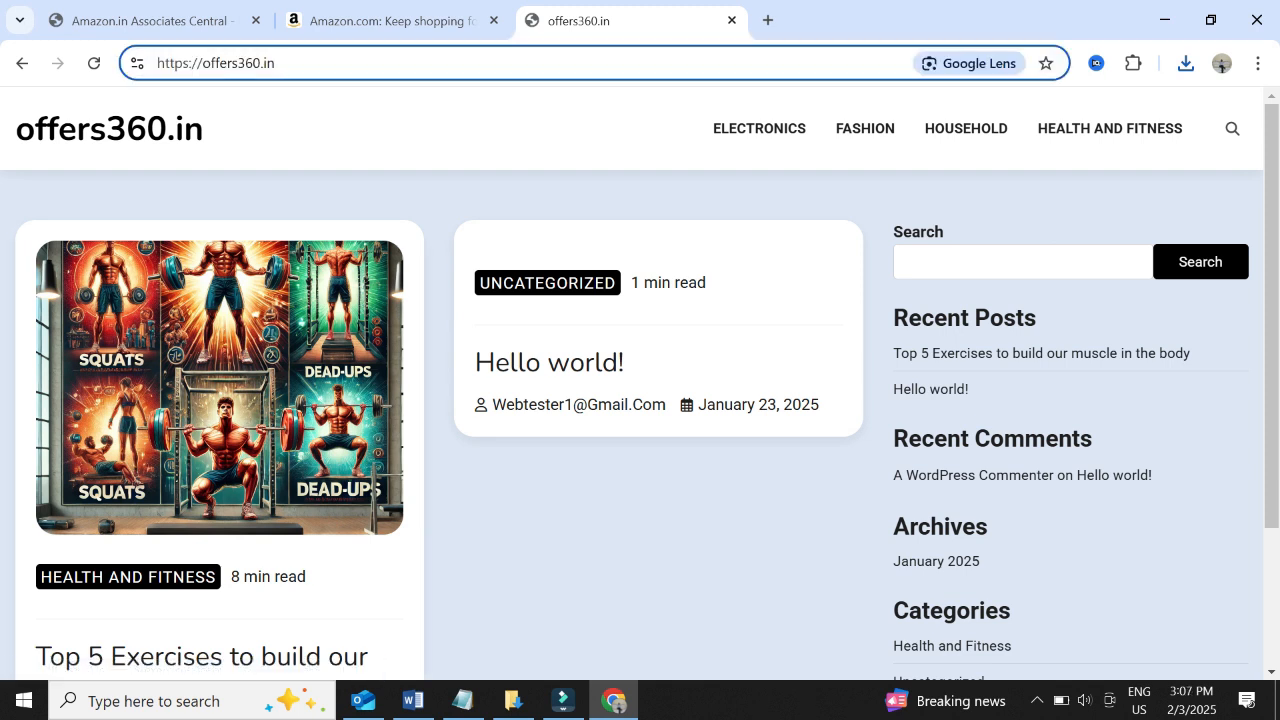
type("/wp")
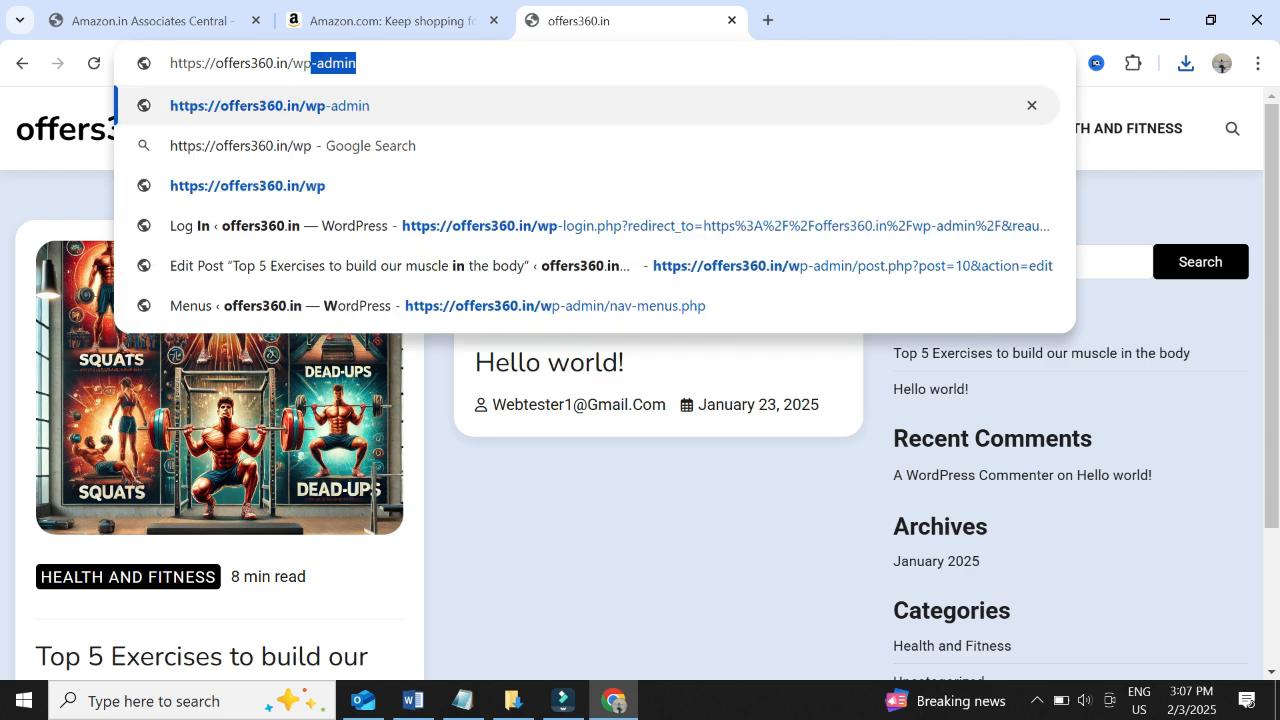
key("Return")
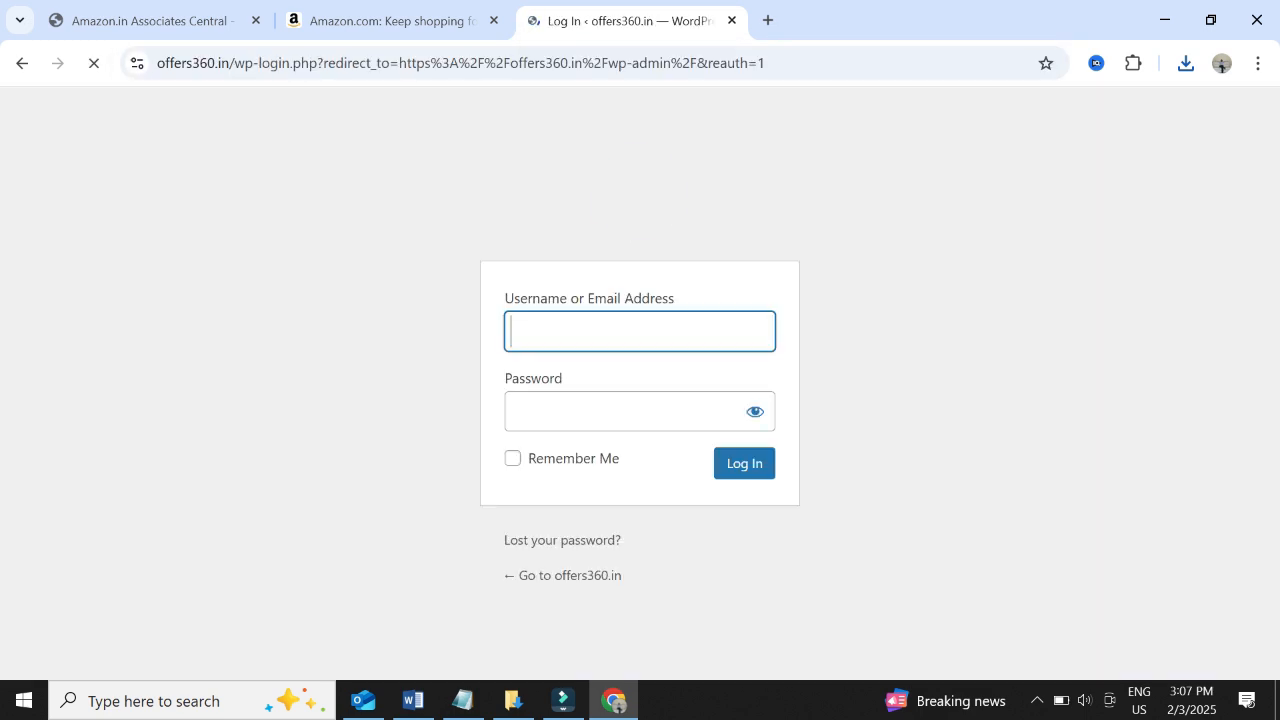
- Fill in the WordPress login form with the saved account e-mail and the account password
key("Down")
key("Return")
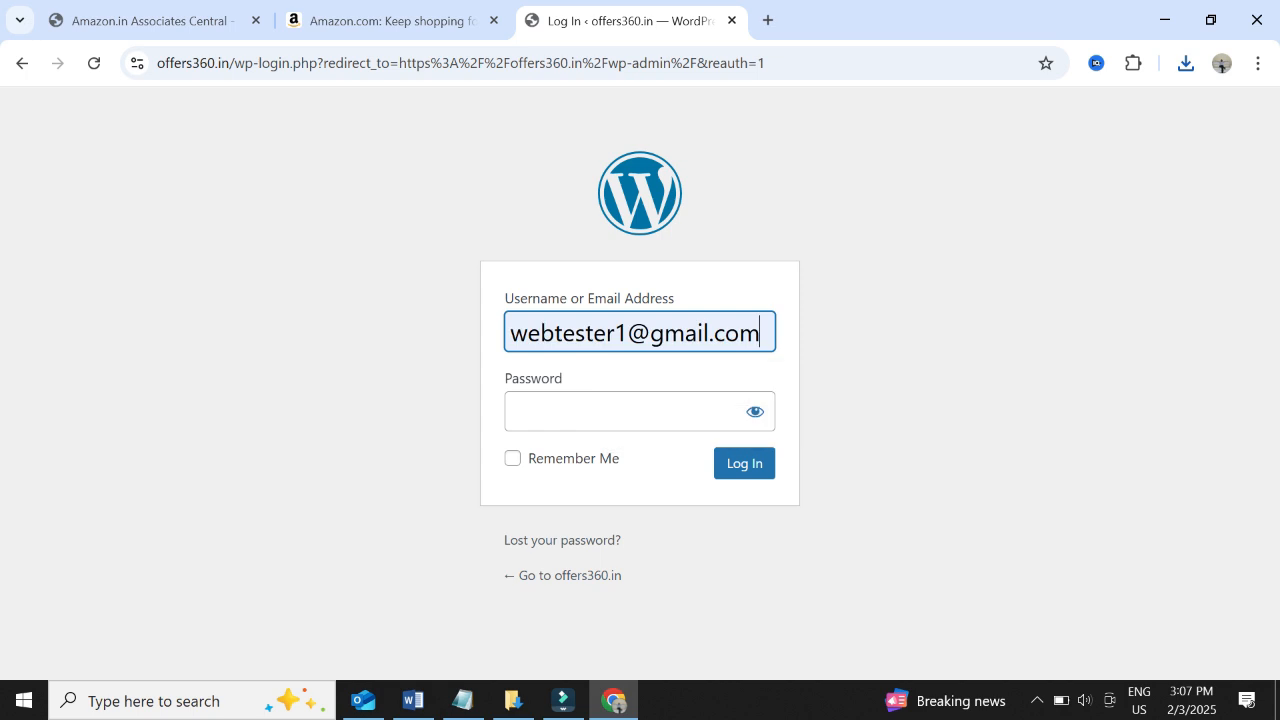
key("Tab")
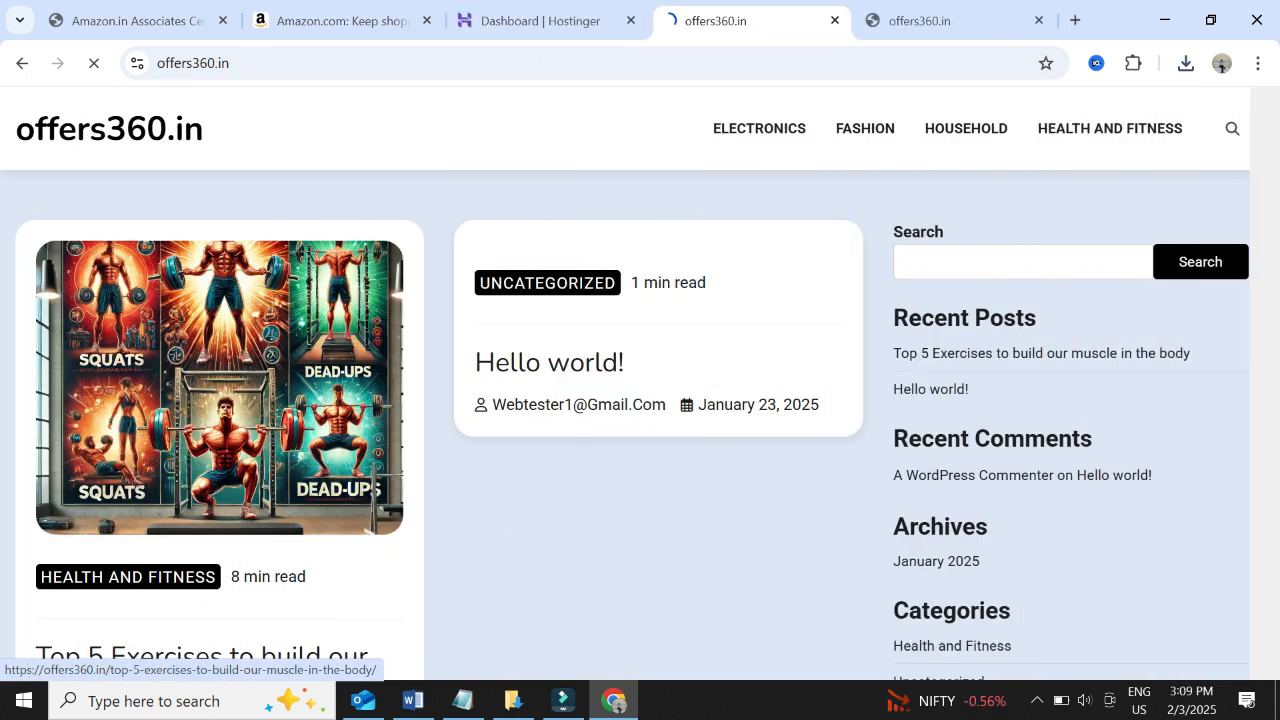
- Open the blog post "Top 5 Exercises to build our muscle in the body" and open it for editing
left_click(218, 390)
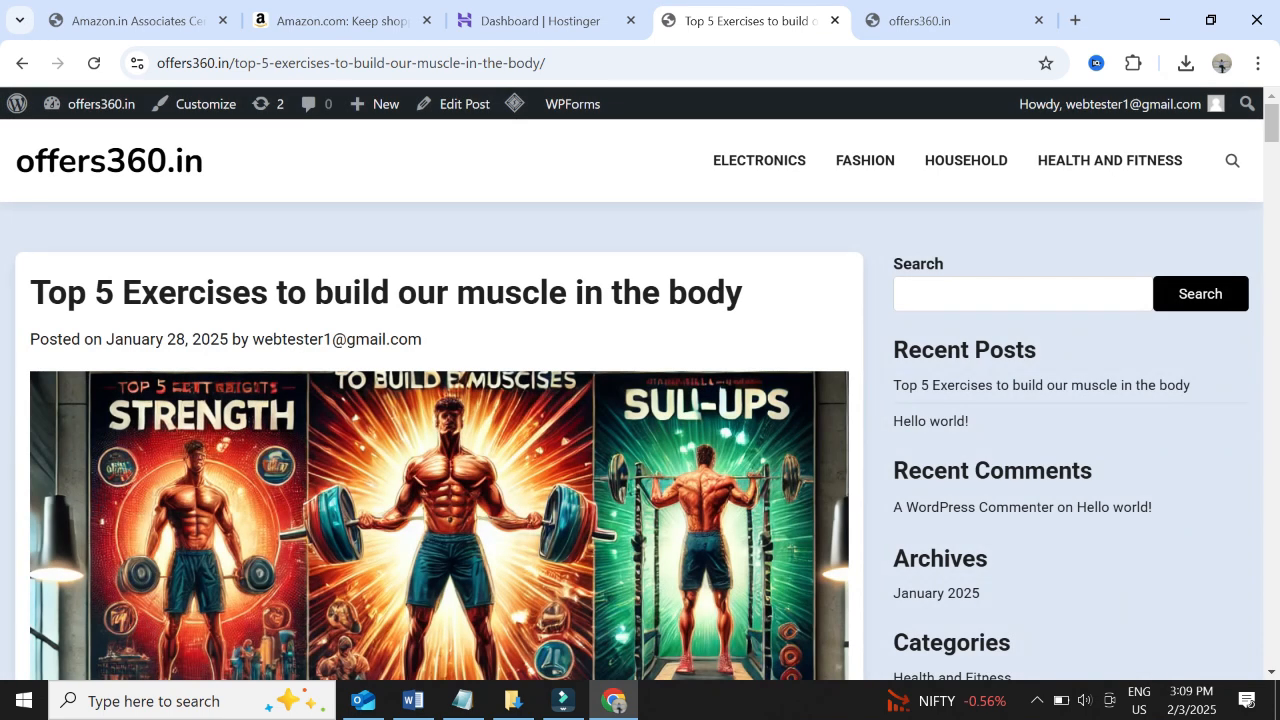
scroll(640, 400, "down", 7)
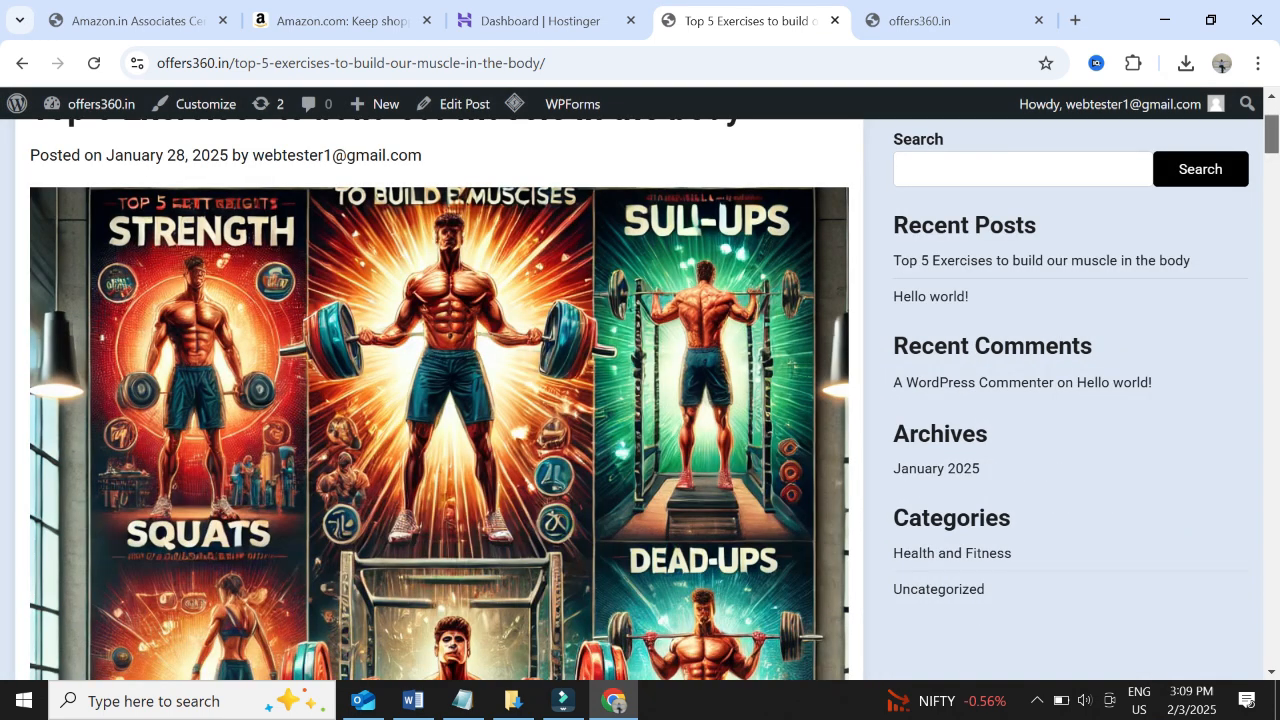
scroll(440, 400, "down", 9)
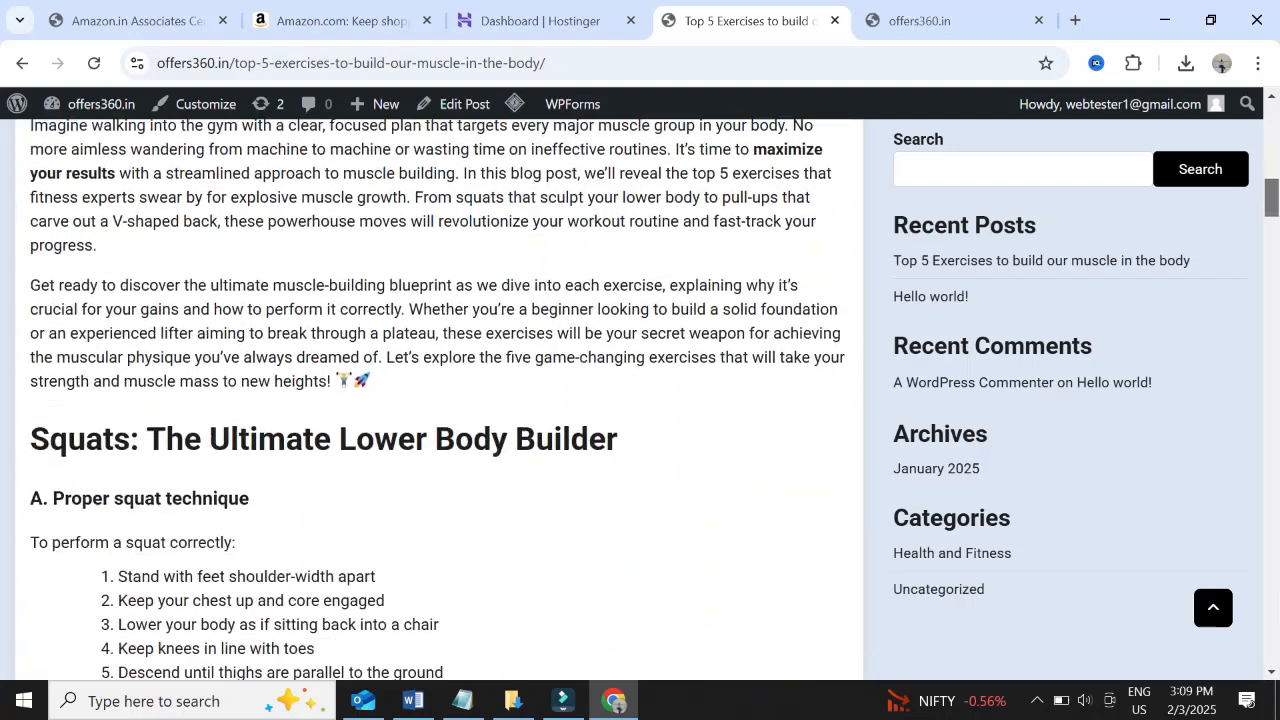
scroll(440, 400, "up", 2)
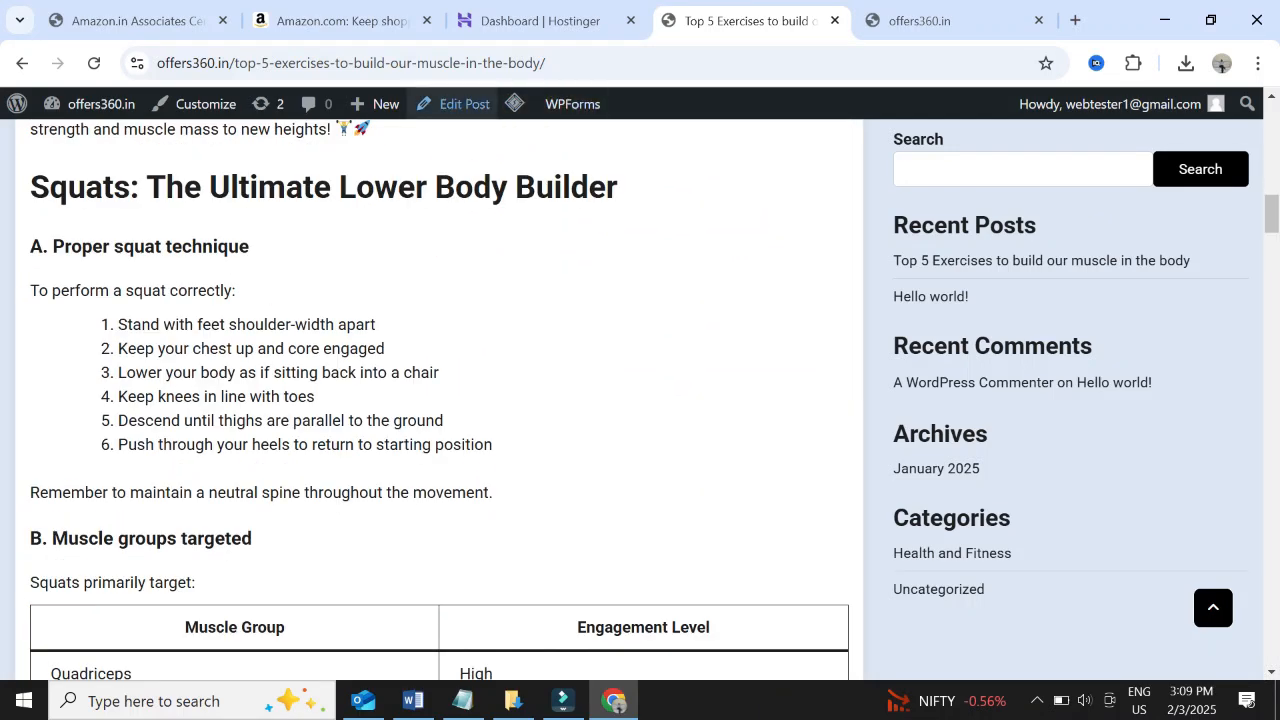
left_click(455, 104)
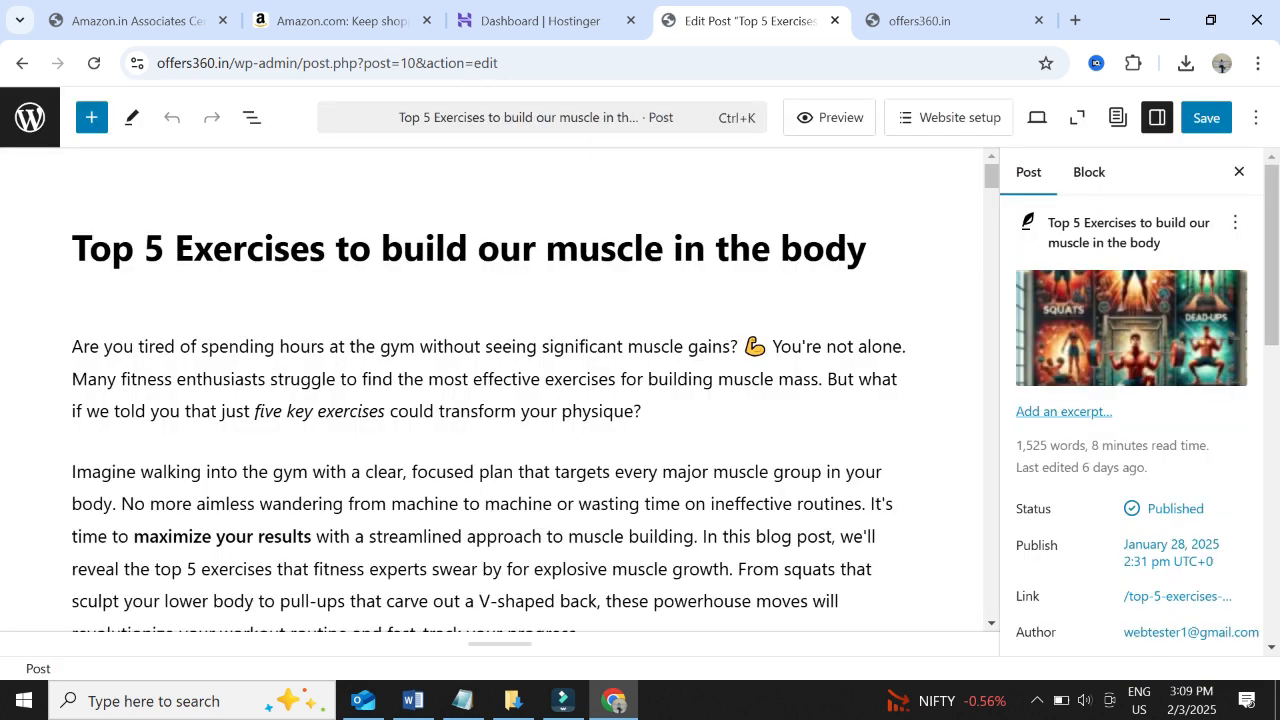
- Insert an Image block between the heading "A. Proper squat technique" and the paragraph "To perform a squat correctly:"
scroll(480, 390, "down", 7)
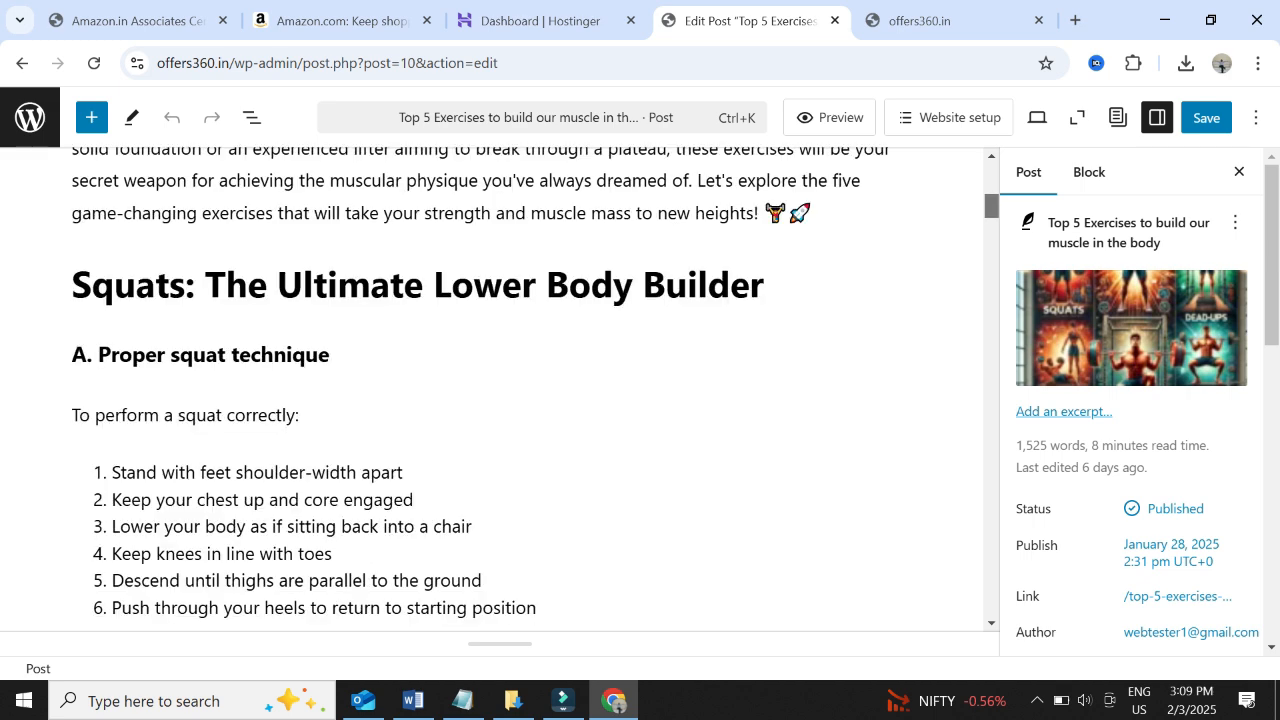
scroll(480, 390, "down", 4)
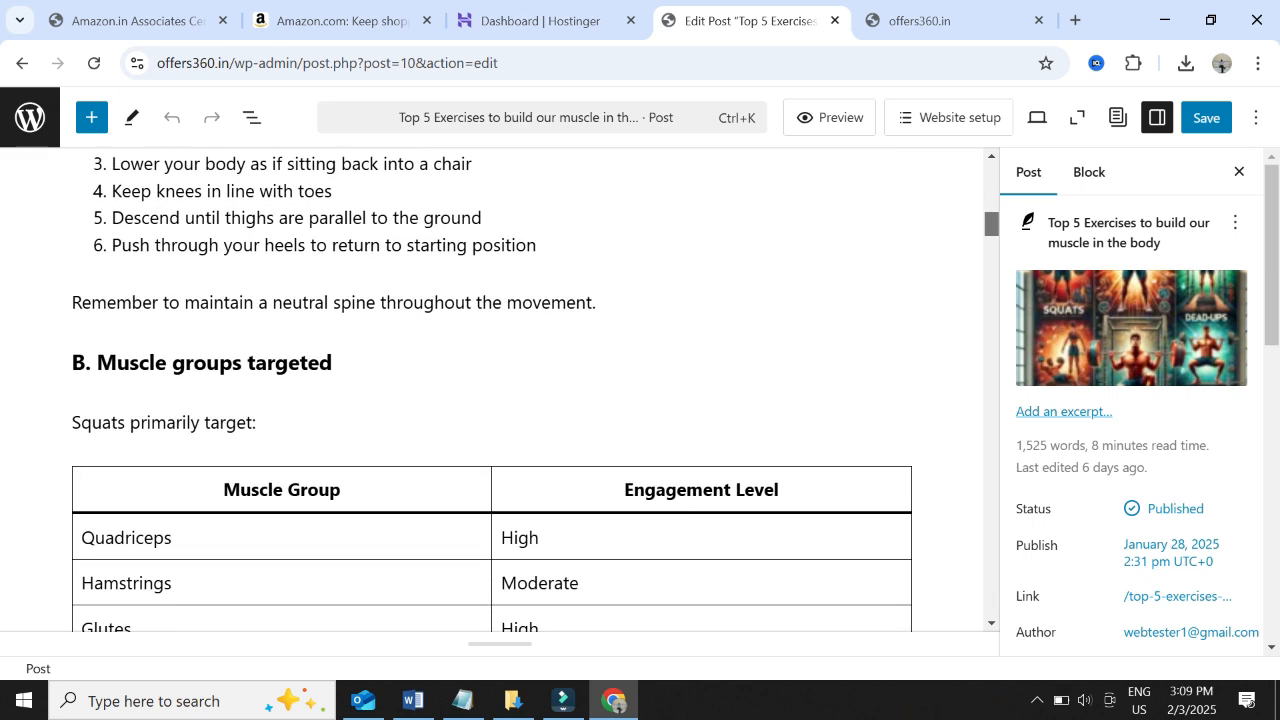
scroll(490, 390, "down", 4)
scroll(490, 390, "down", 5)
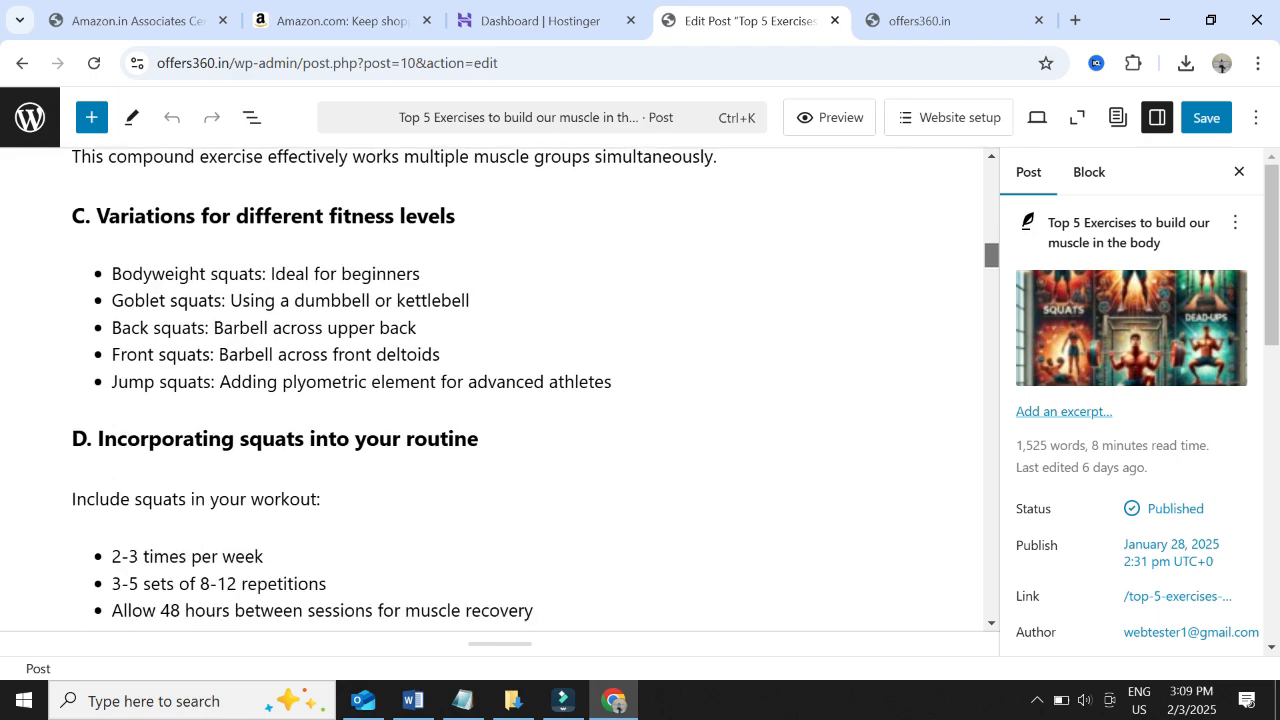
scroll(490, 390, "up", 15)
scroll(490, 390, "down", 3)
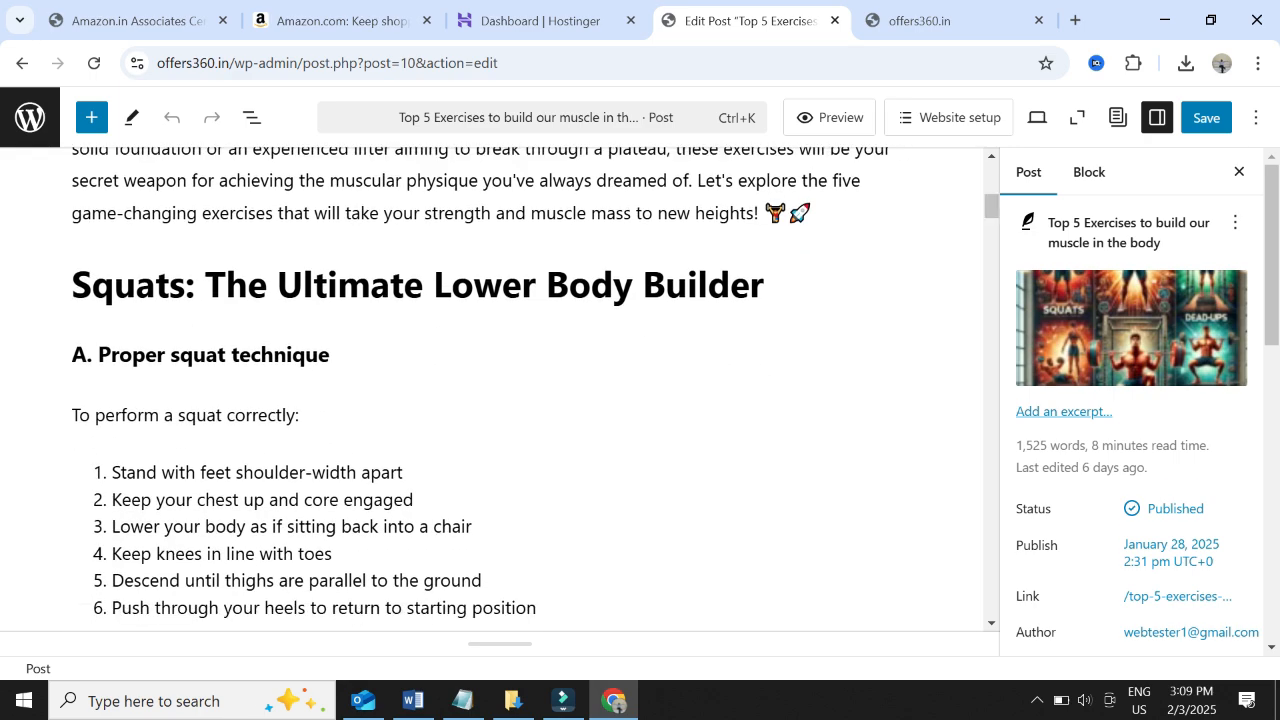
left_click(302, 415)
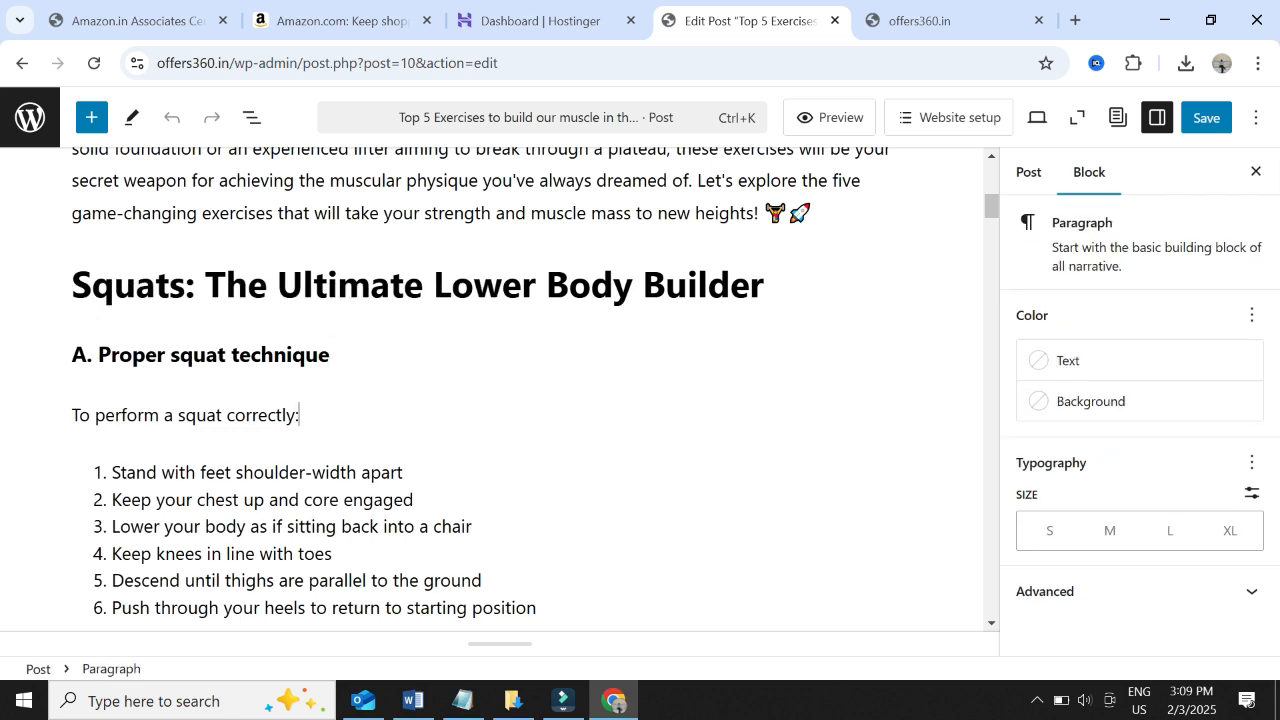
mouse_move(491, 383)
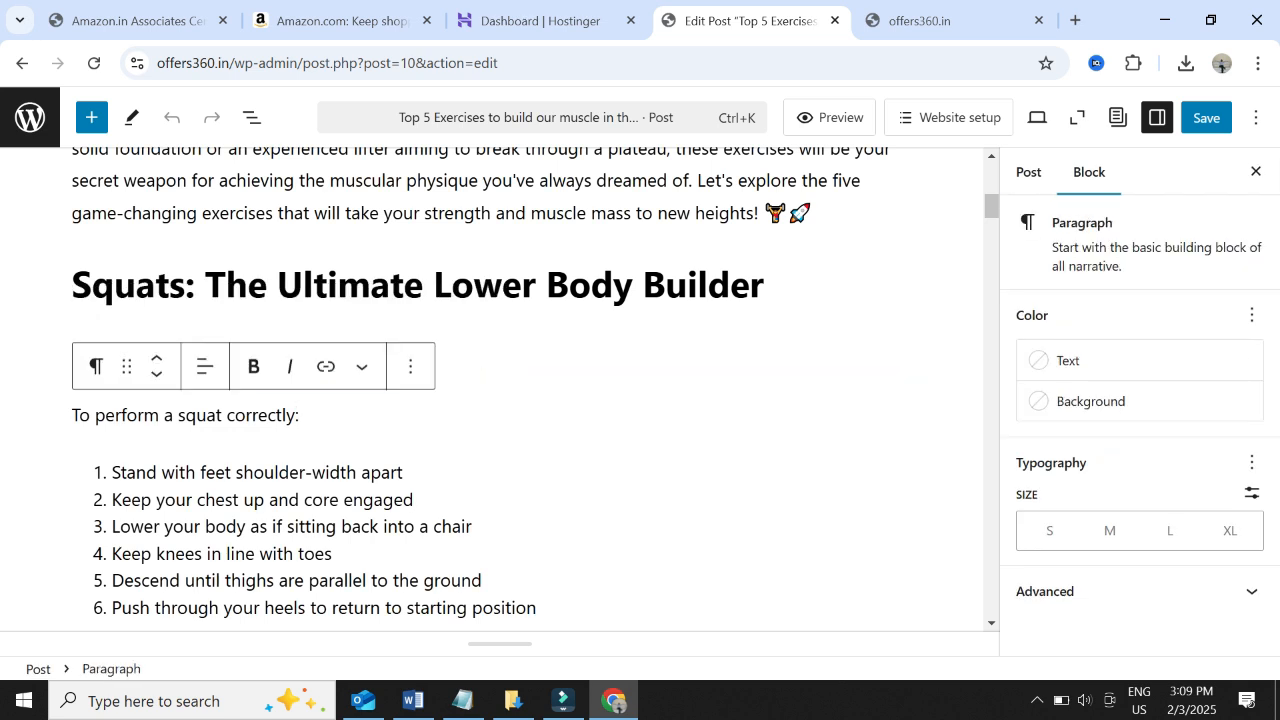
left_click(450, 356)
left_click(491, 390)
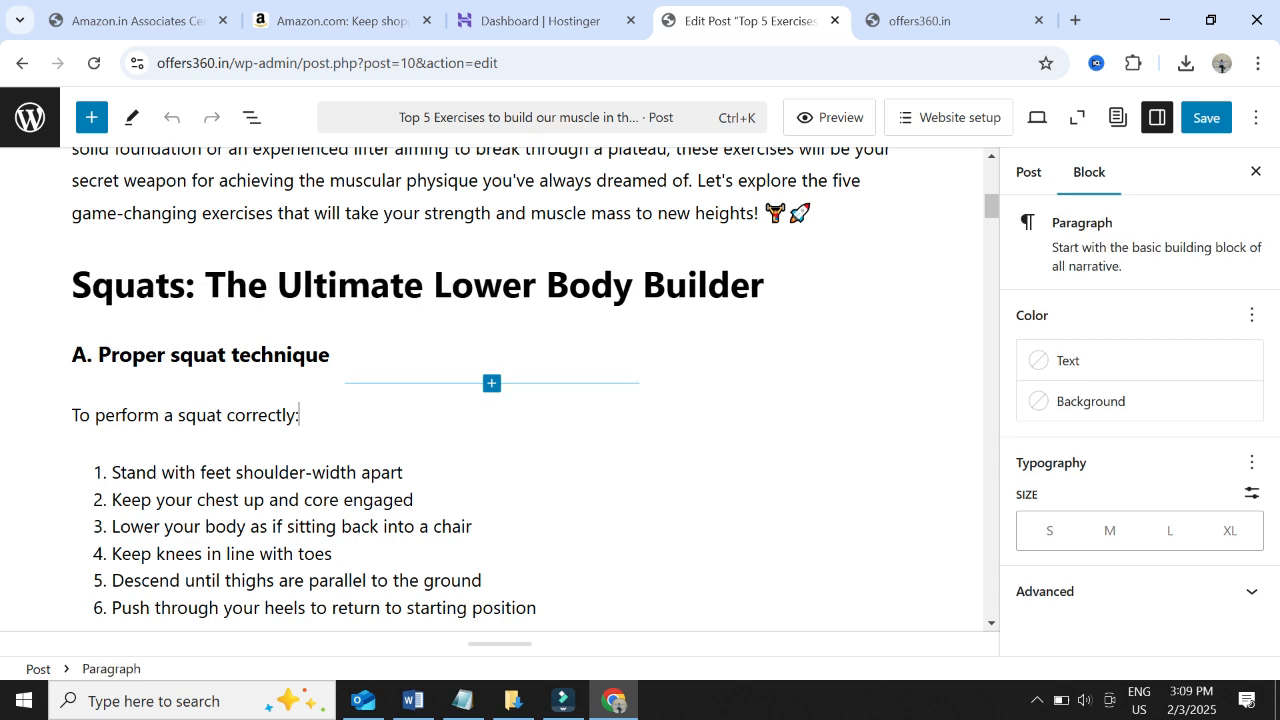
left_click(491, 383)
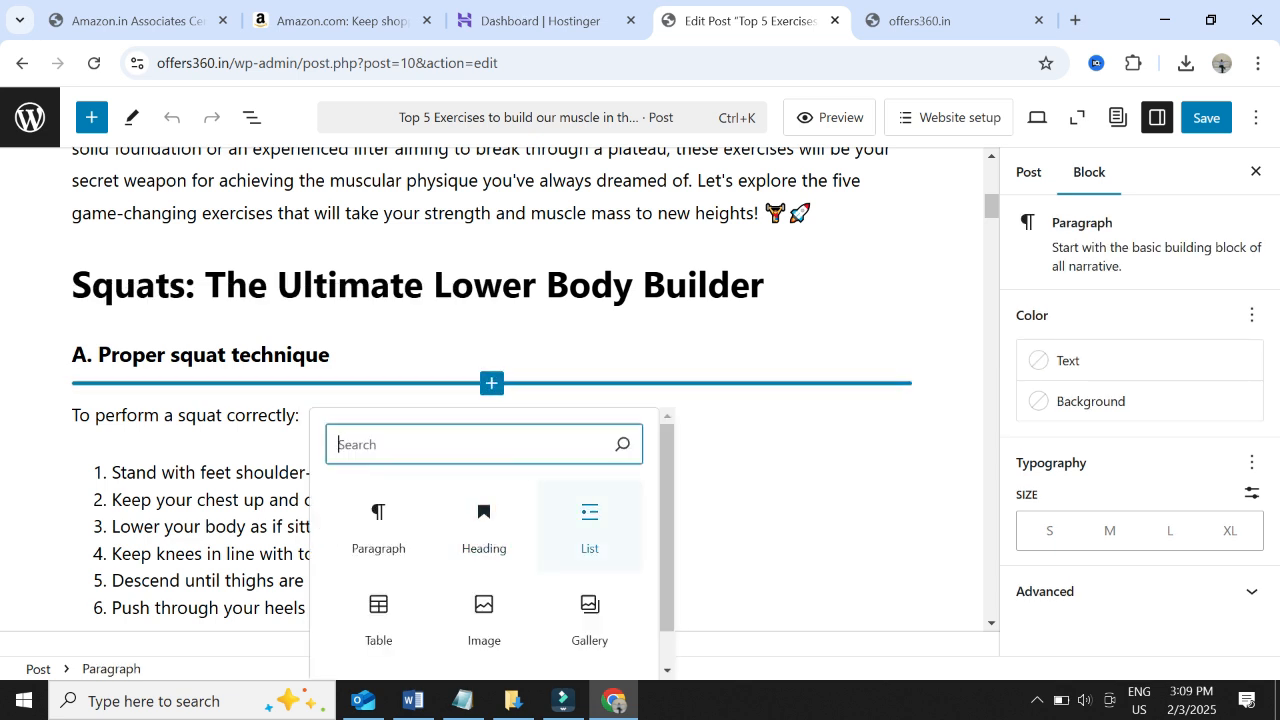
scroll(484, 560, "down", 1)
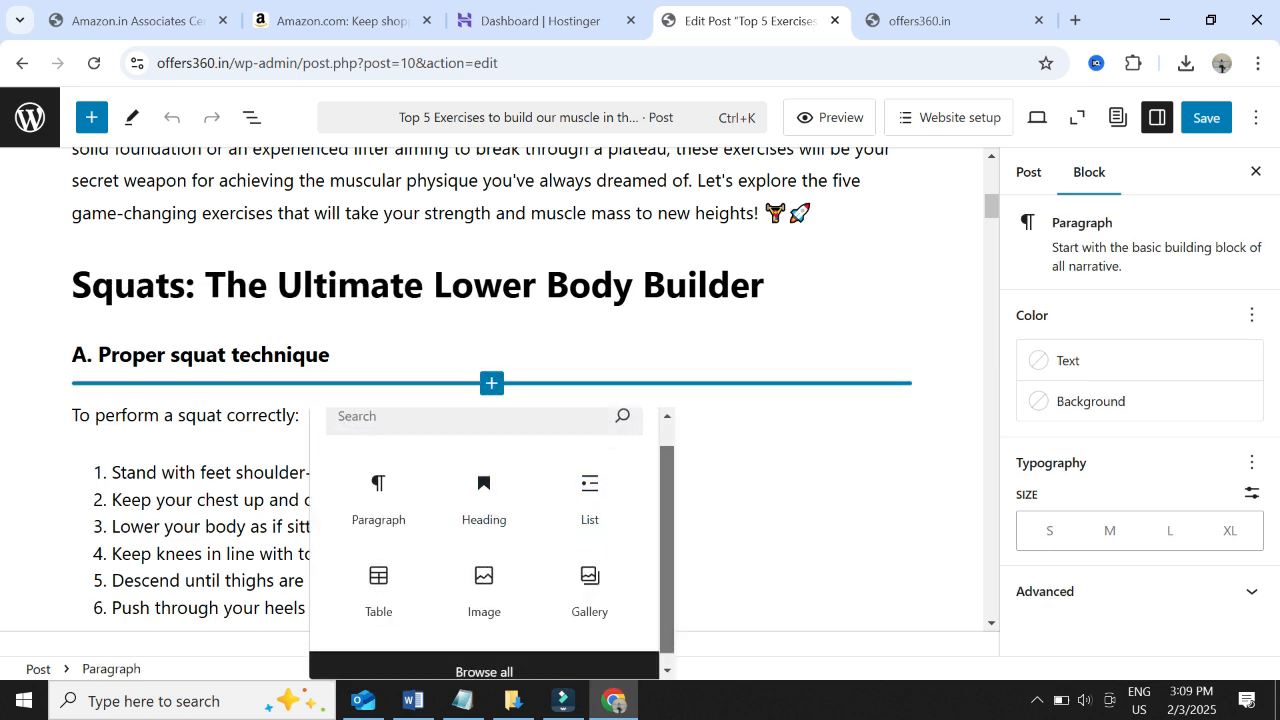
left_click(484, 588)
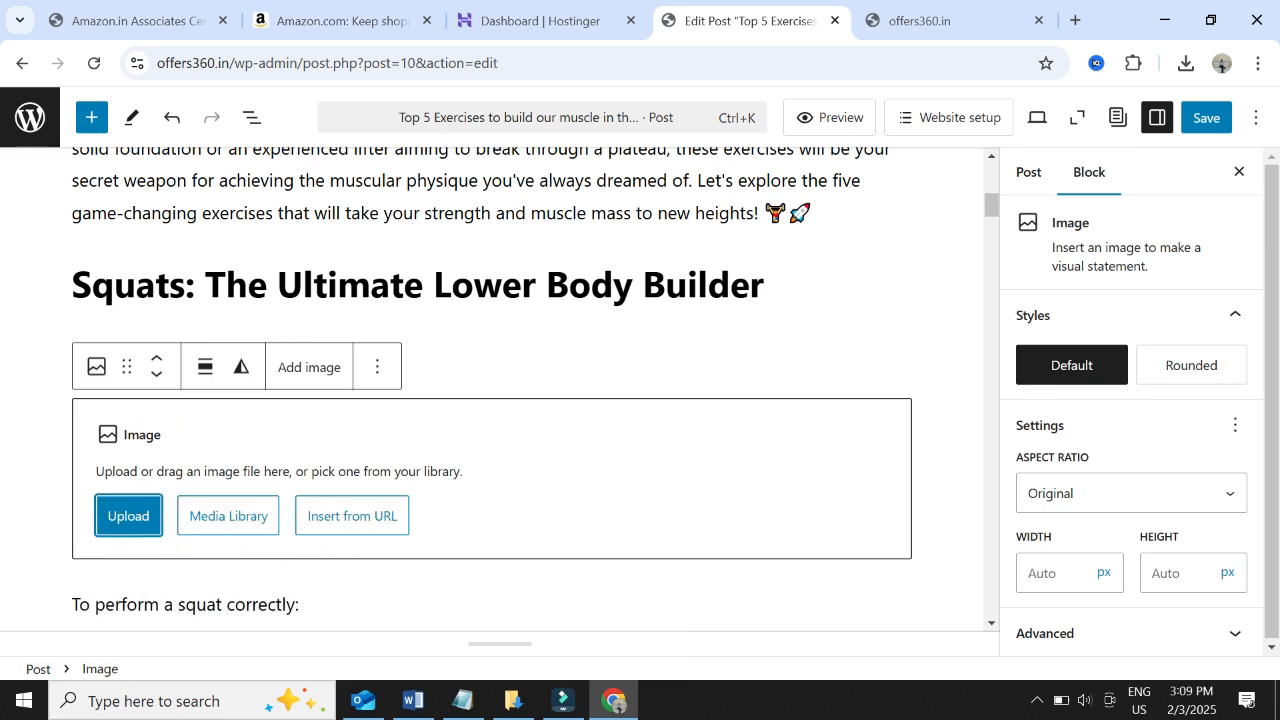
- Upload the barbell pad product image from the Downloads folder into the Image block
left_click(128, 516)
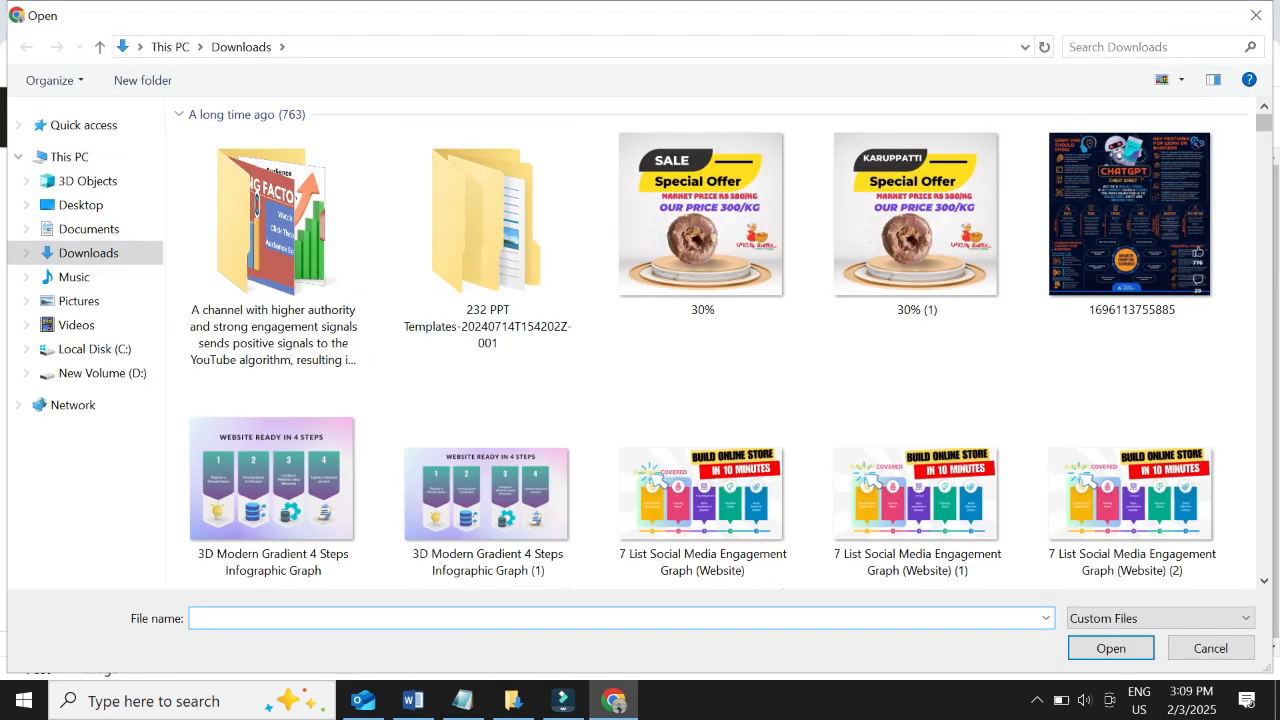
scroll(720, 340, "down", 20)
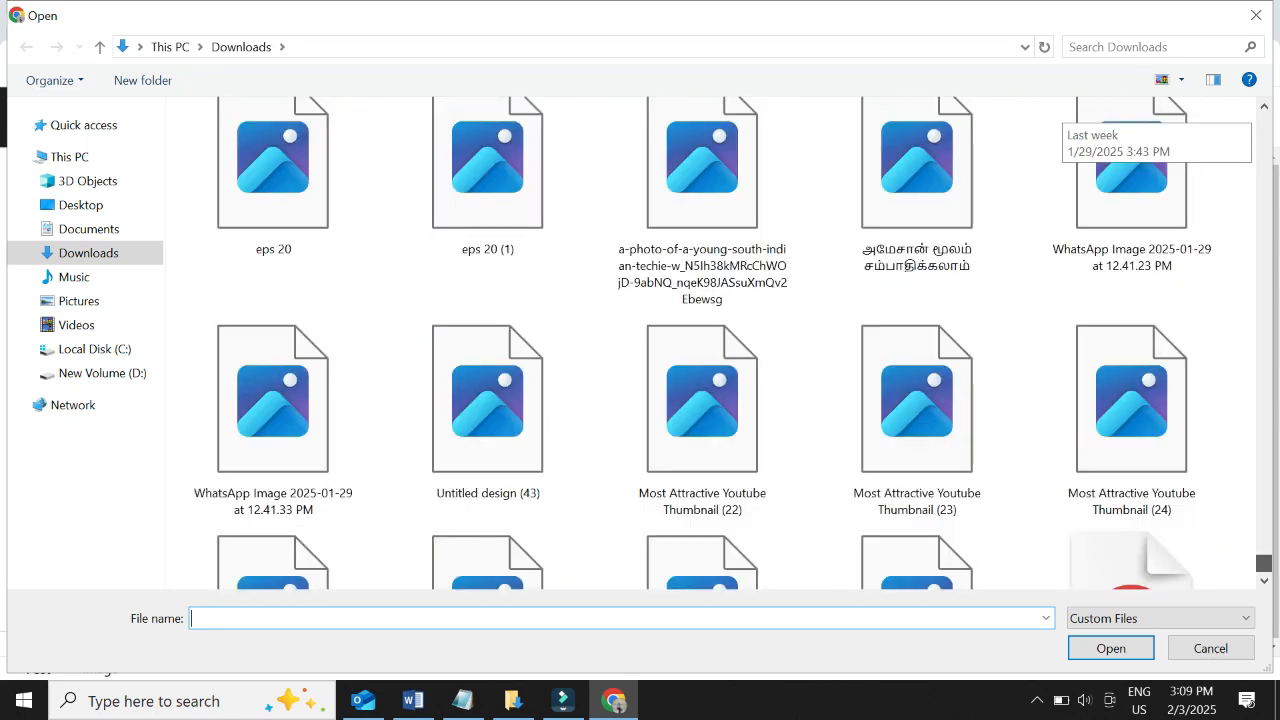
double_click(273, 490)
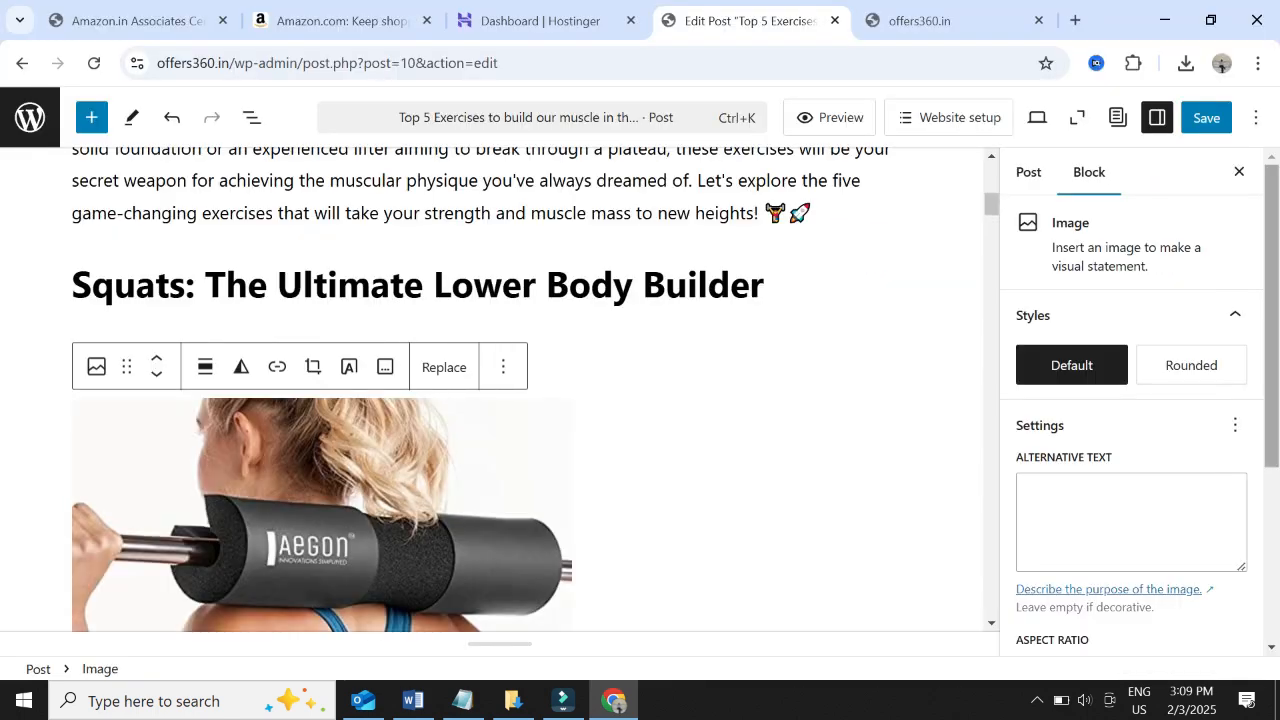
scroll(1130, 400, "down", 3)
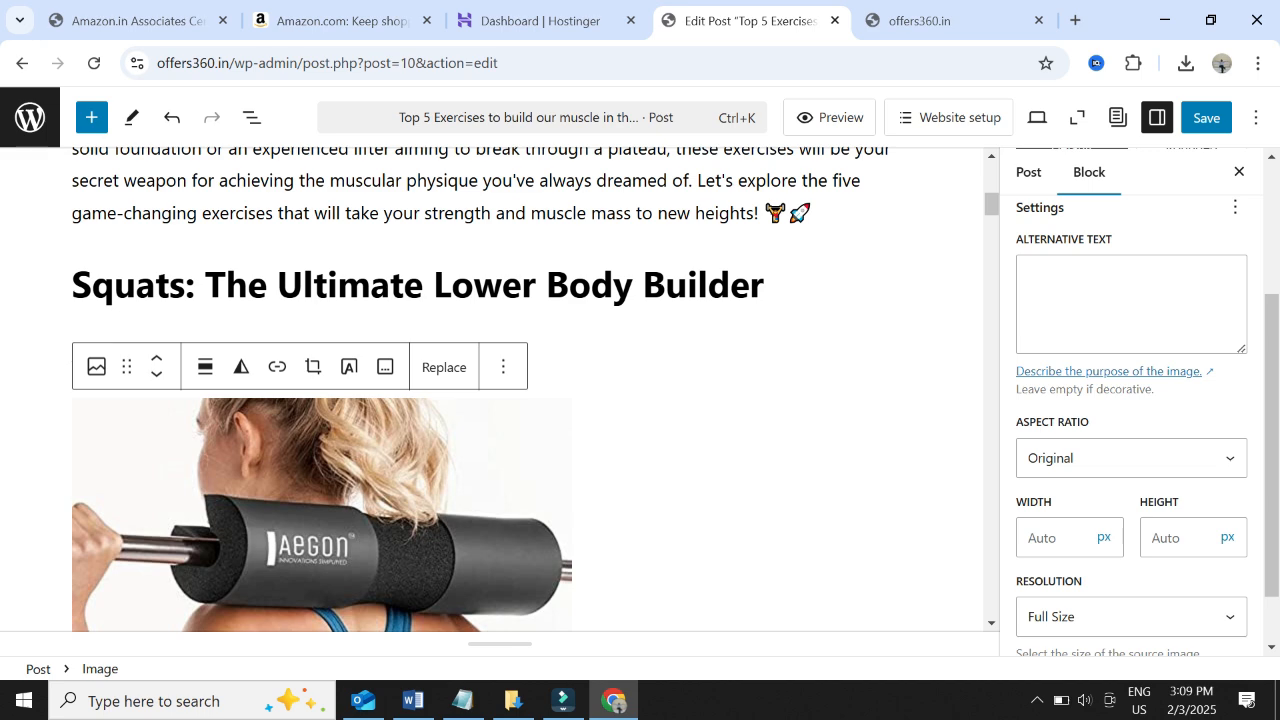
- Insert an empty paragraph between the product image and the line "To perform a squat correctly:"
left_click_drag(992, 204, 992, 228)
left_click(300, 363)
scroll(300, 363, "down", 4)
left_click(137, 424)
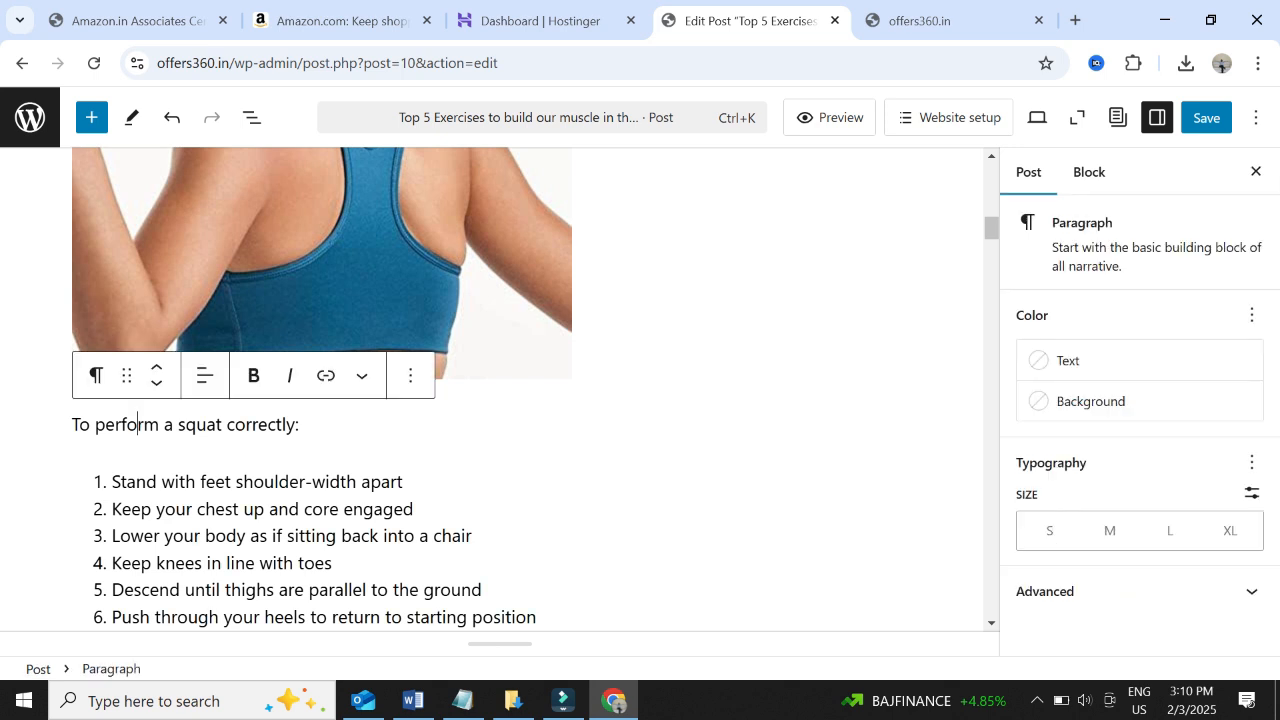
left_click(700, 397)
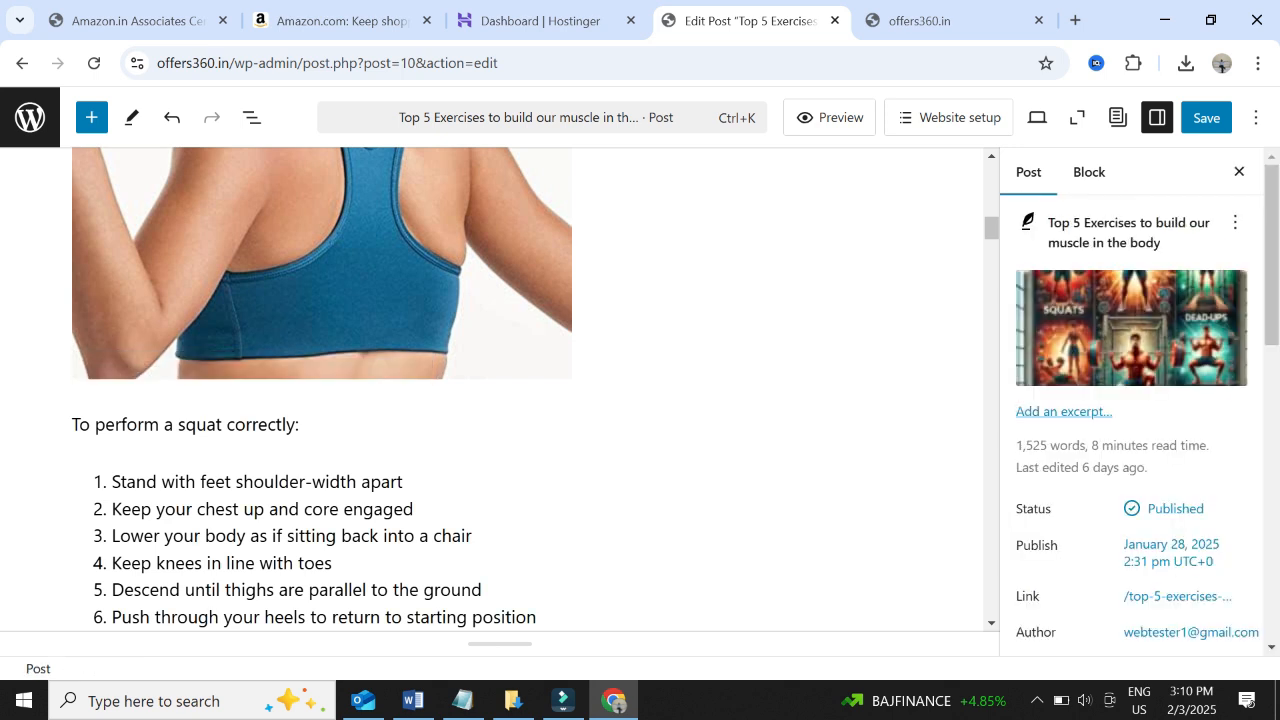
left_click(300, 424)
key("Home")
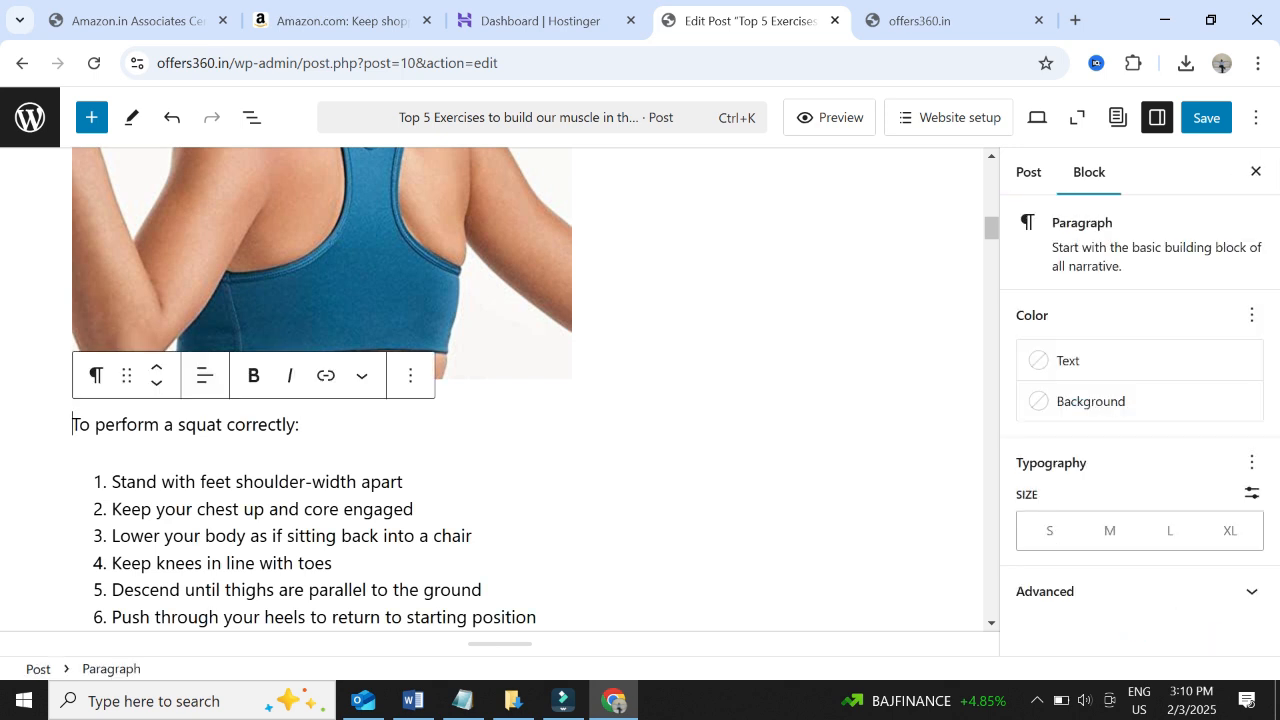
key("Return")
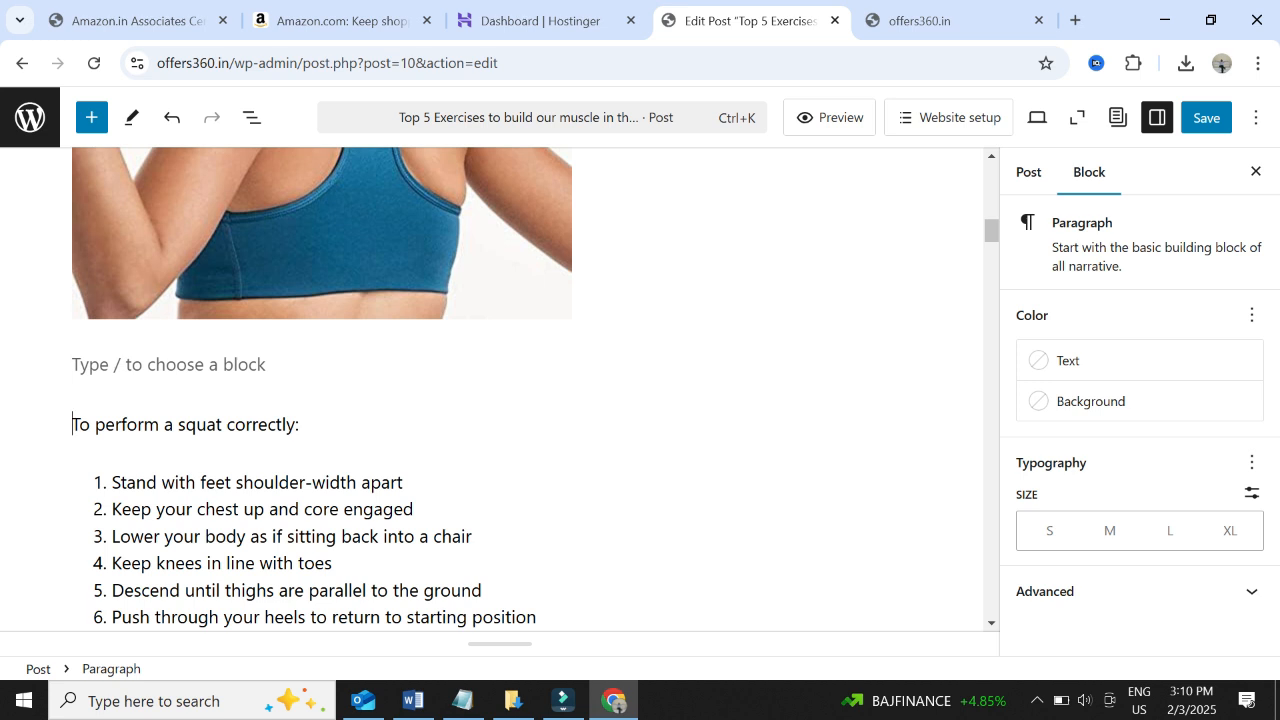
- Insert a Buttons block in the empty paragraph below the product image and label its button "Buy Now"
left_click(700, 395)
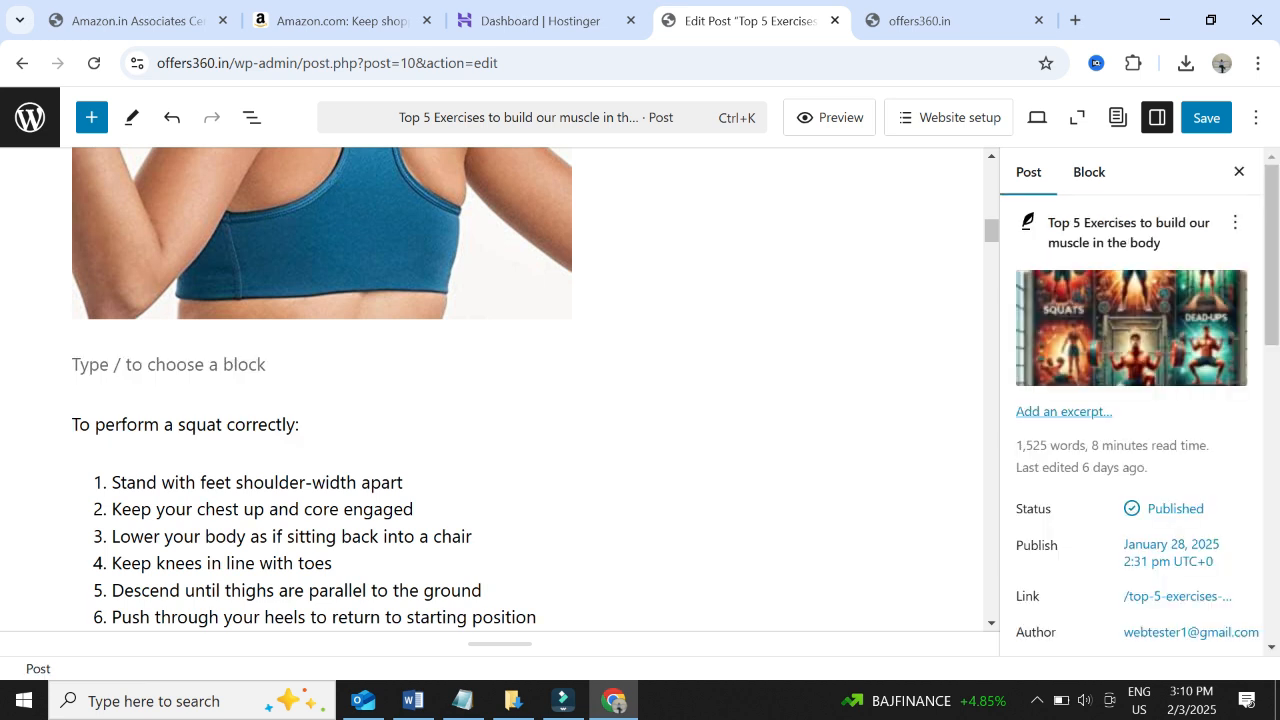
left_click(168, 365)
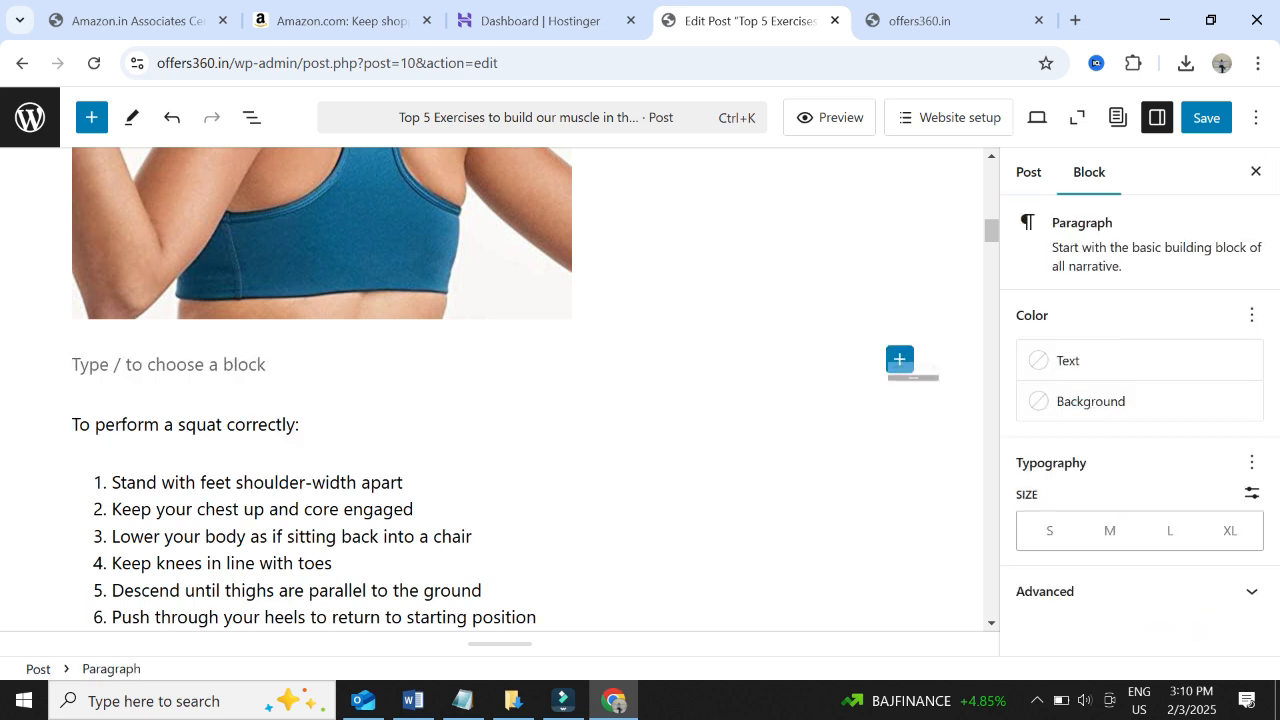
left_click(899, 359)
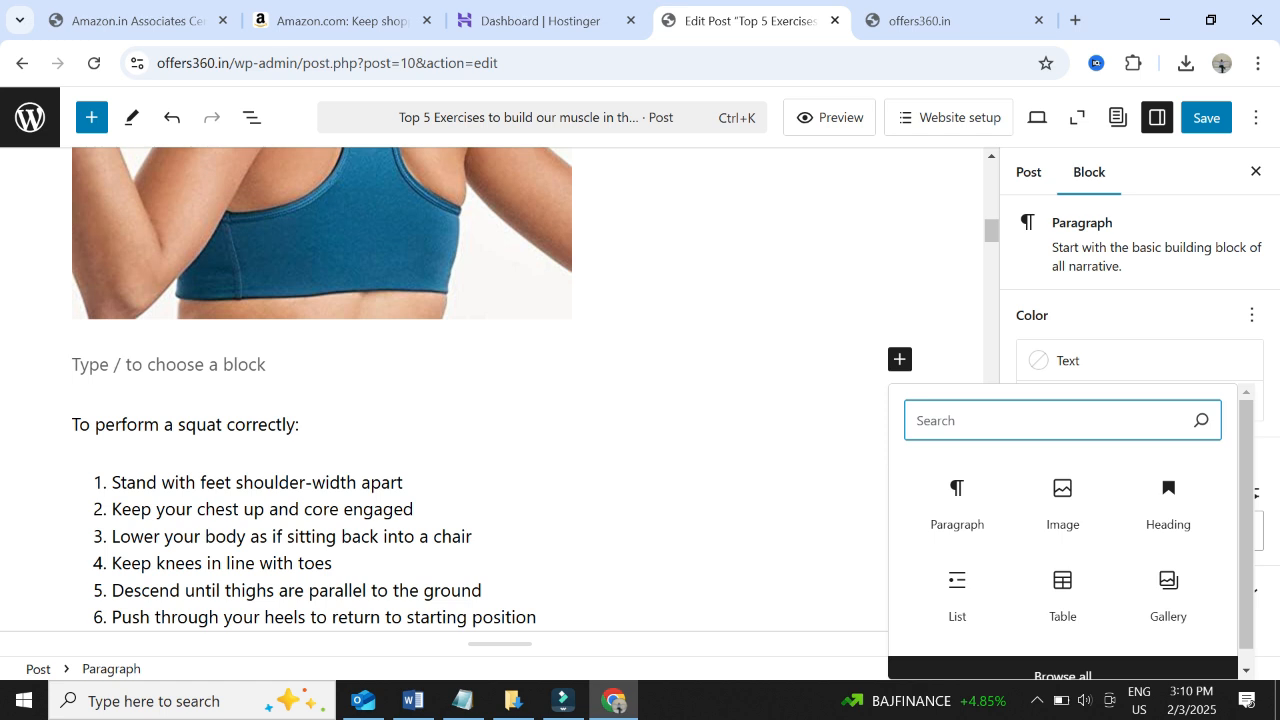
type("button")
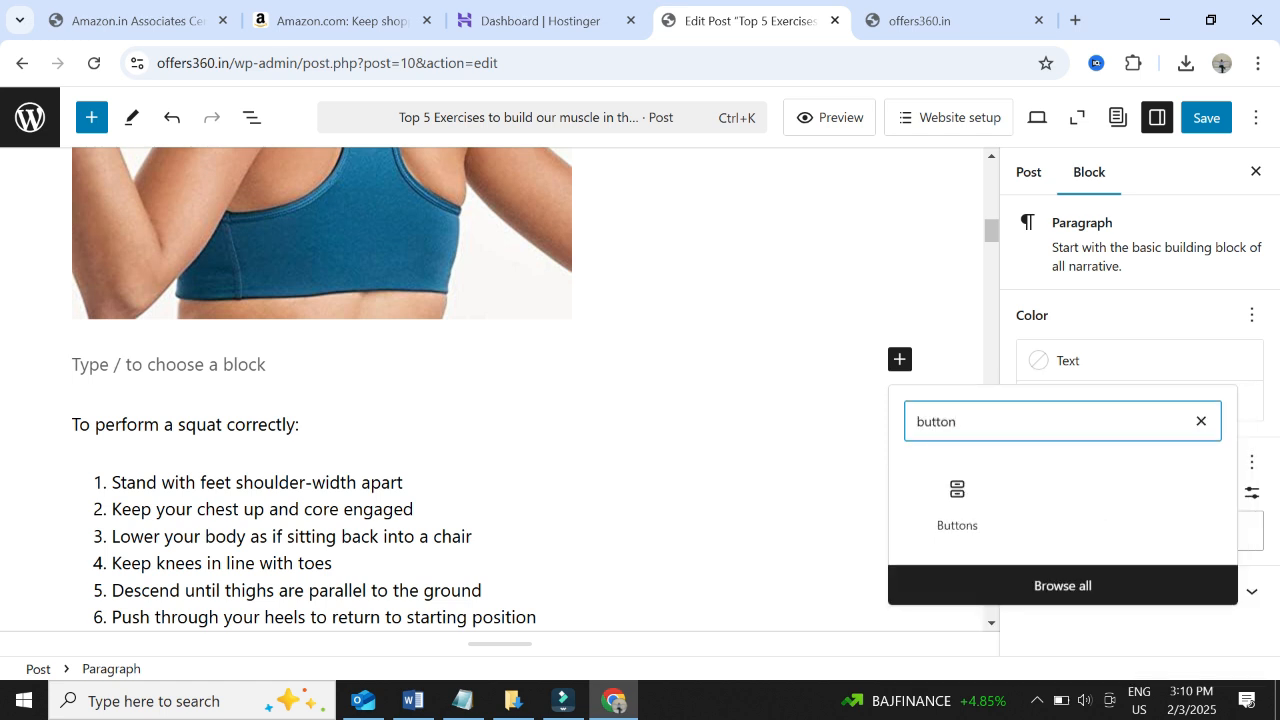
left_click(957, 500)
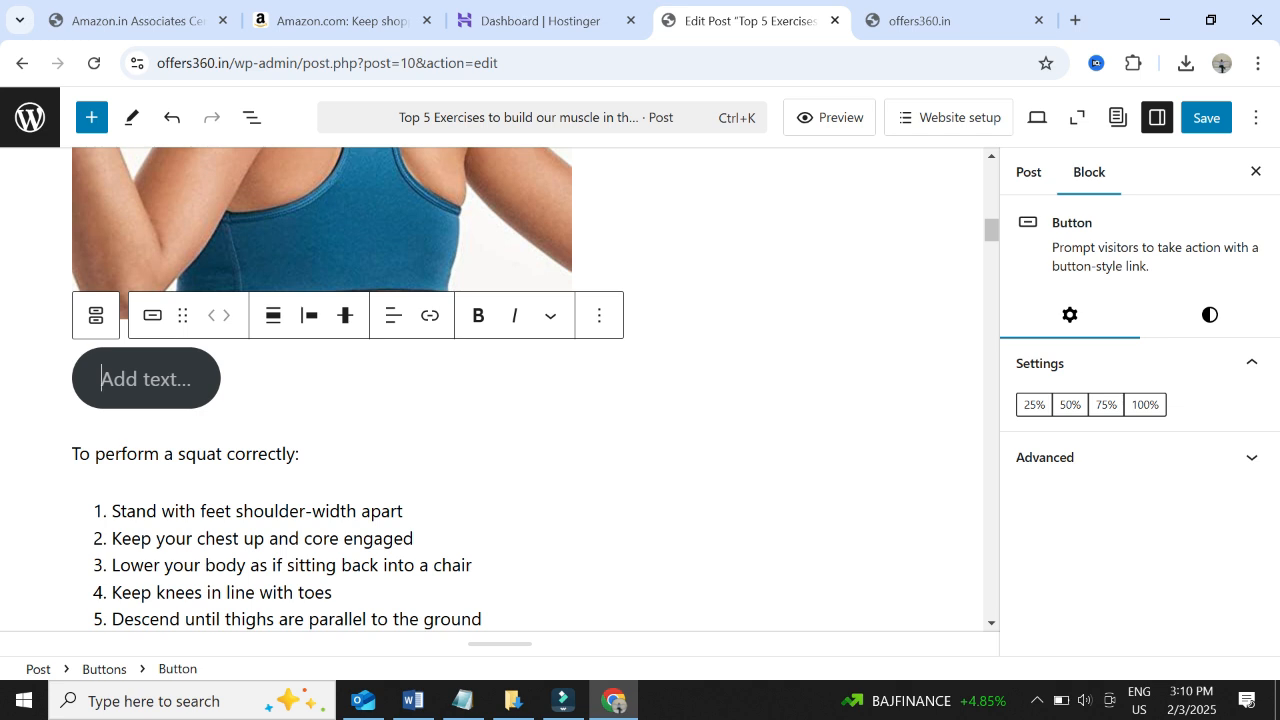
type("Buy Niw")
key("BackSpace")
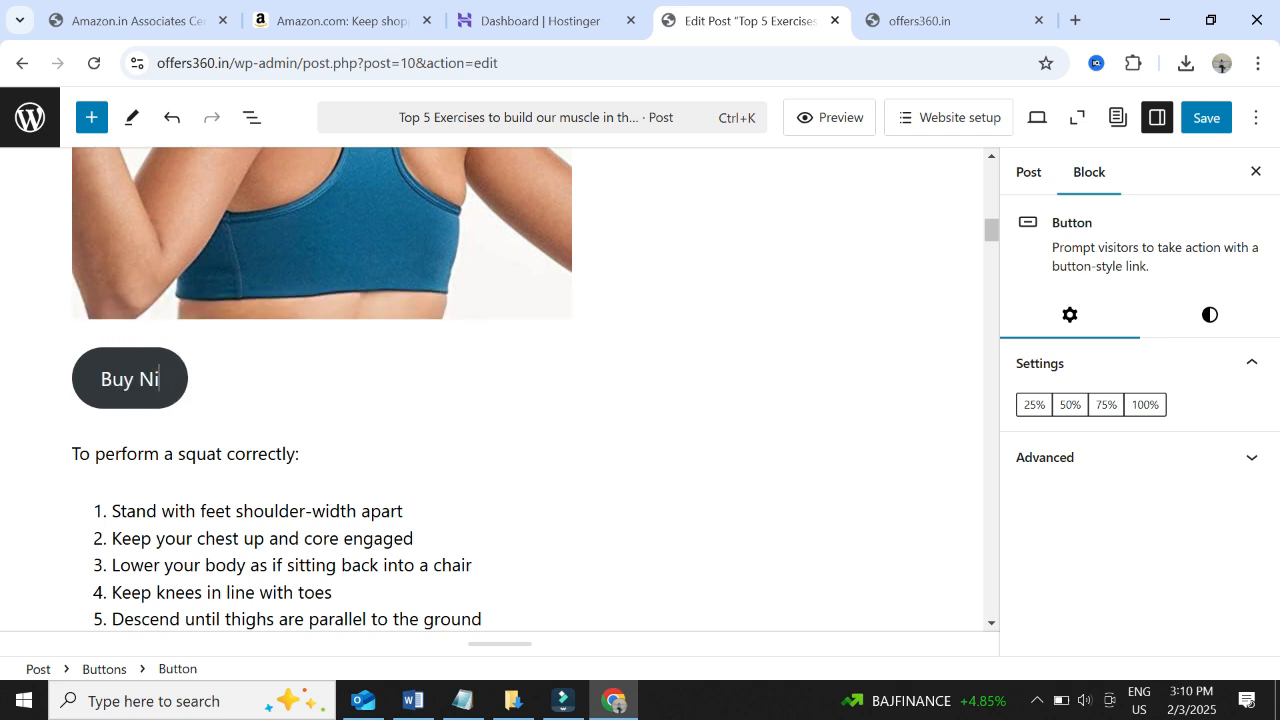
key("BackSpace")
type("ow")
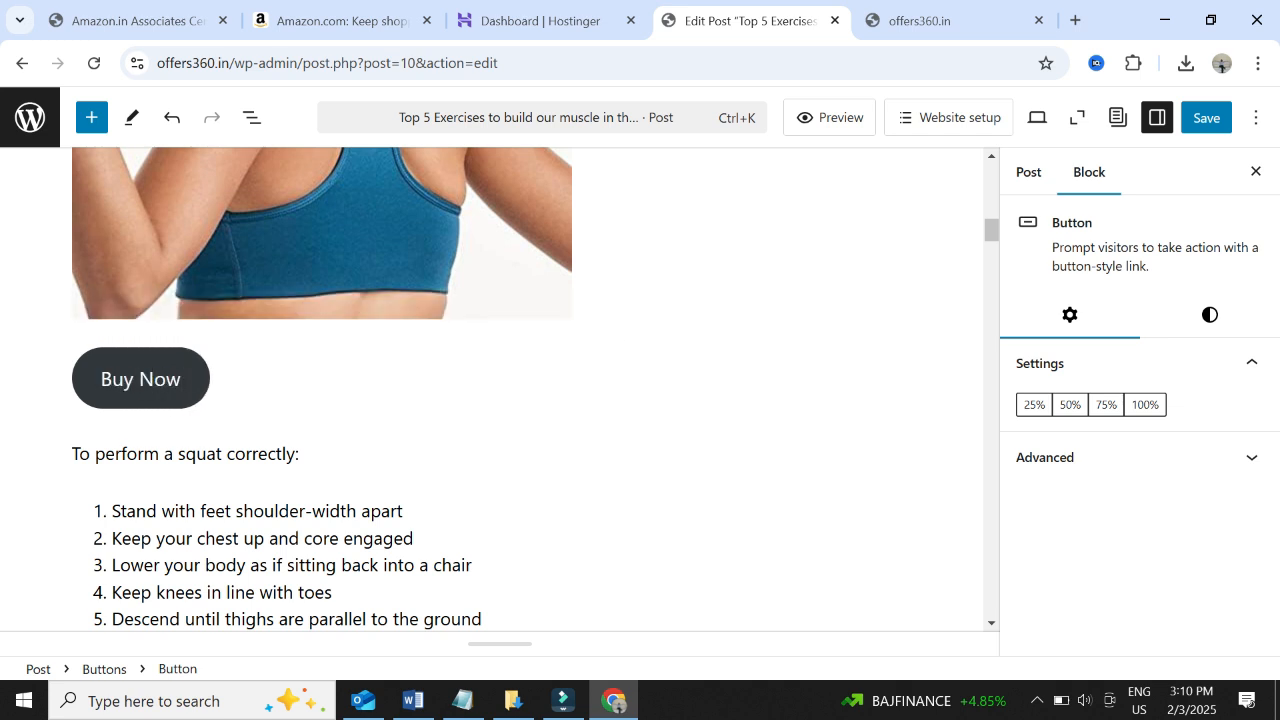
left_click(298, 454)
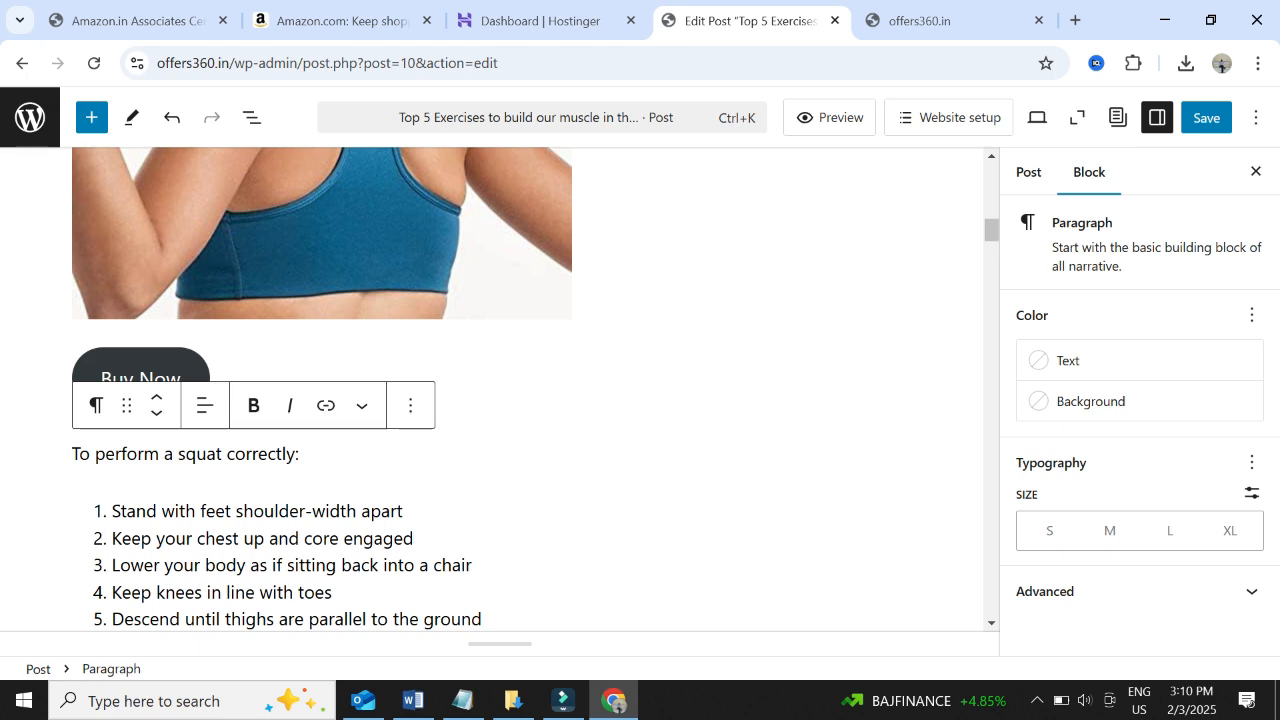
left_click(181, 372)
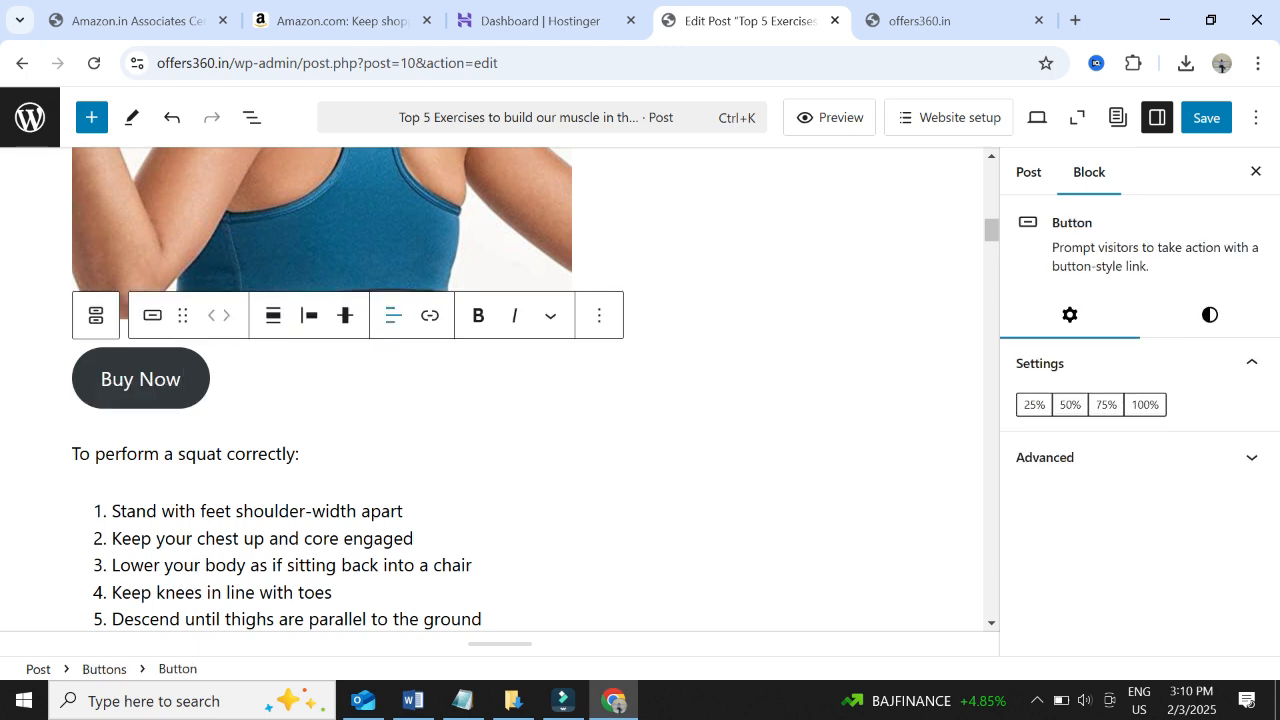
left_click(430, 316)
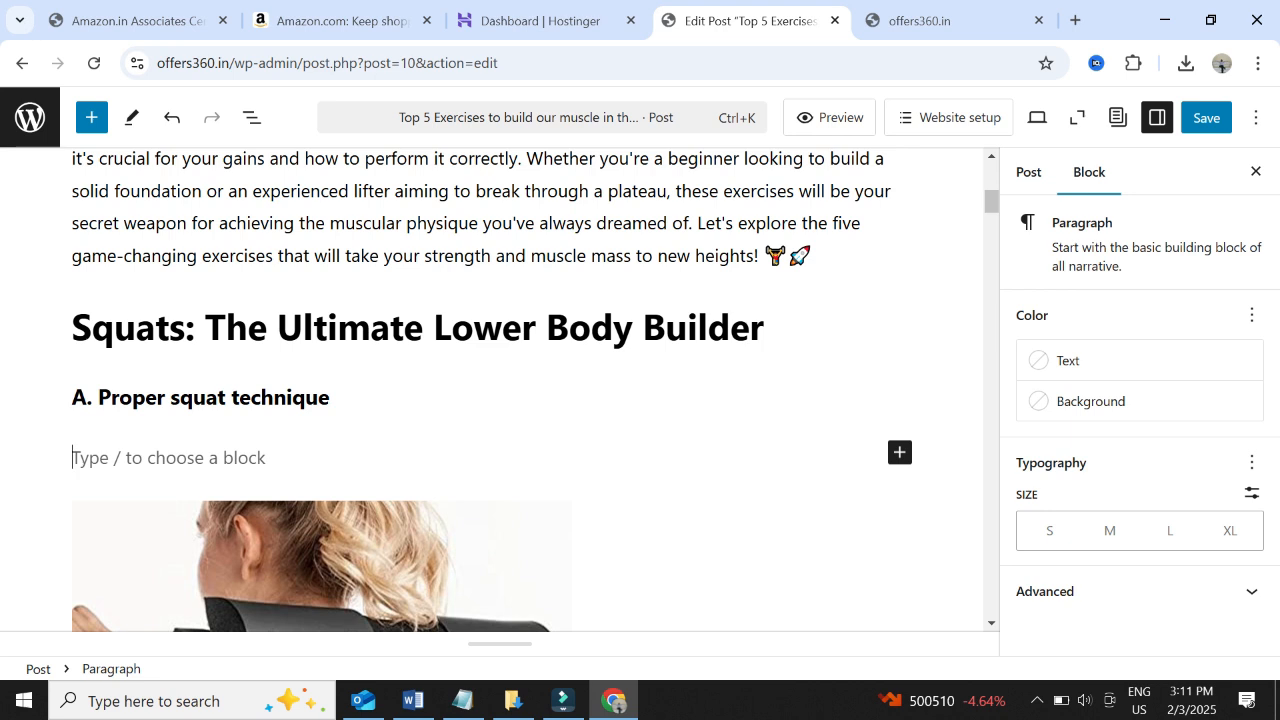
- Insert a Heading block above the product image with the text "Thick Squat Foam Cushion"
left_click(899, 452)
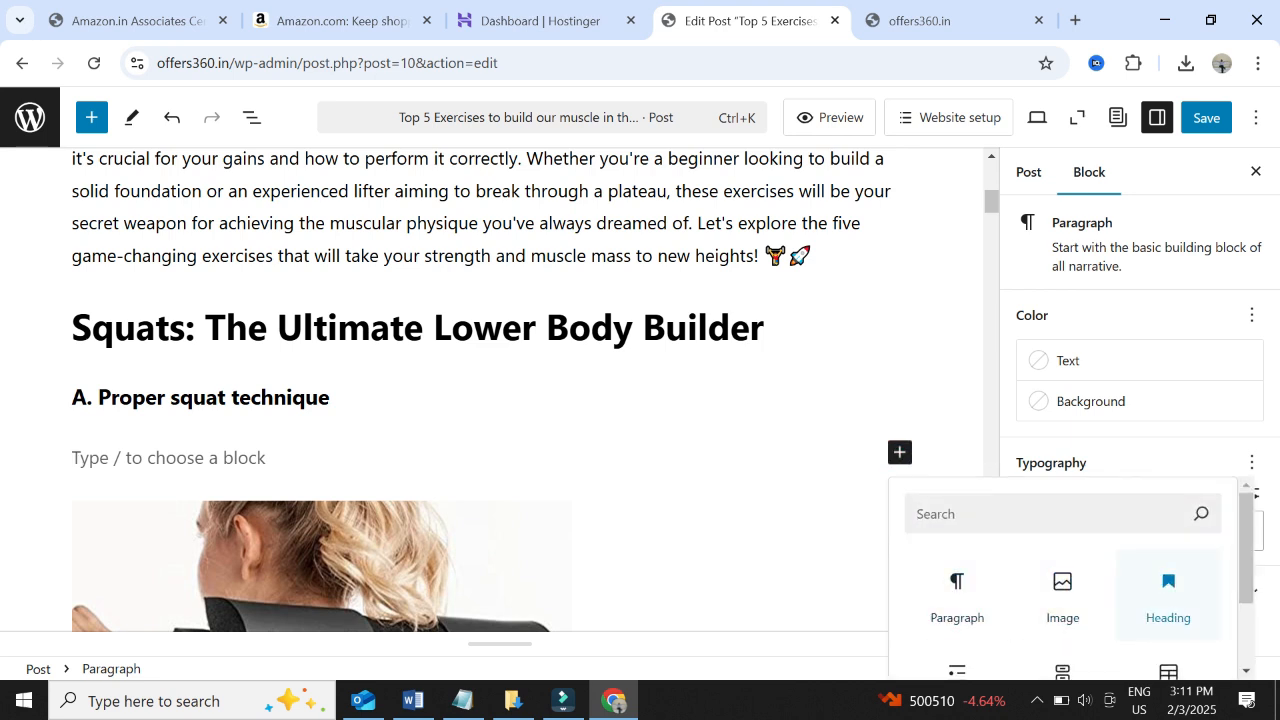
left_click(1168, 595)
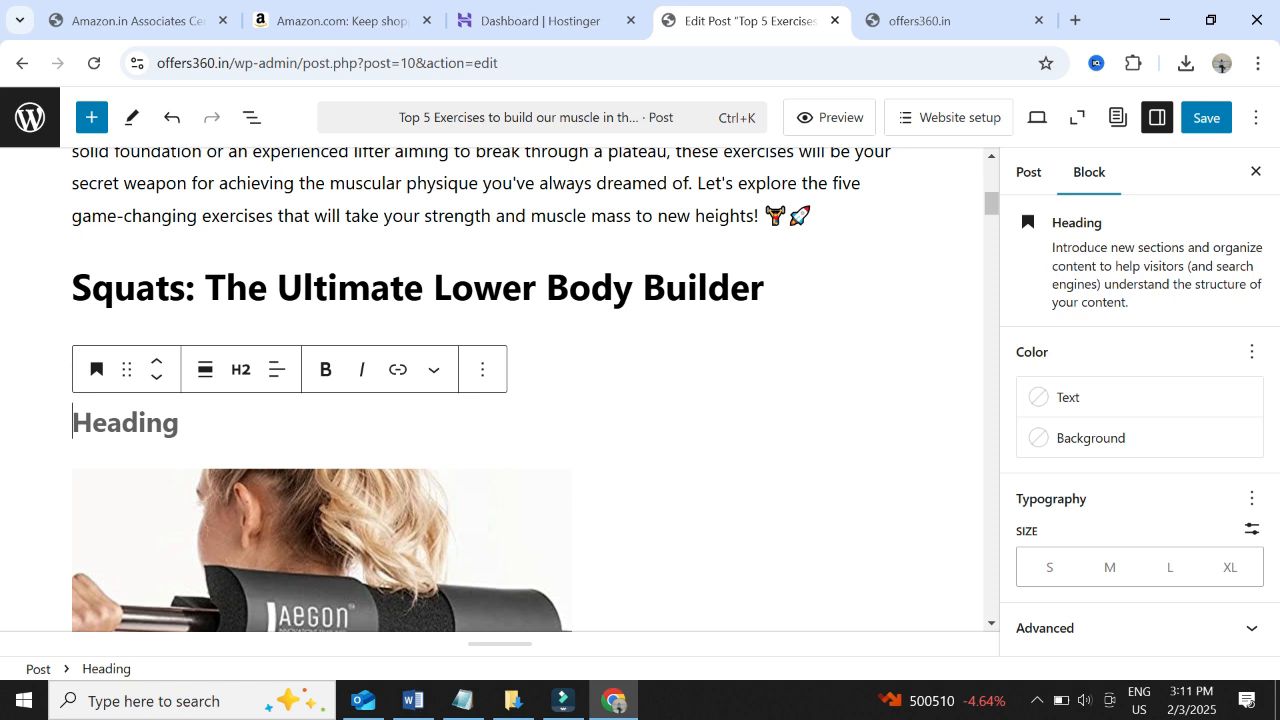
type("Thic")
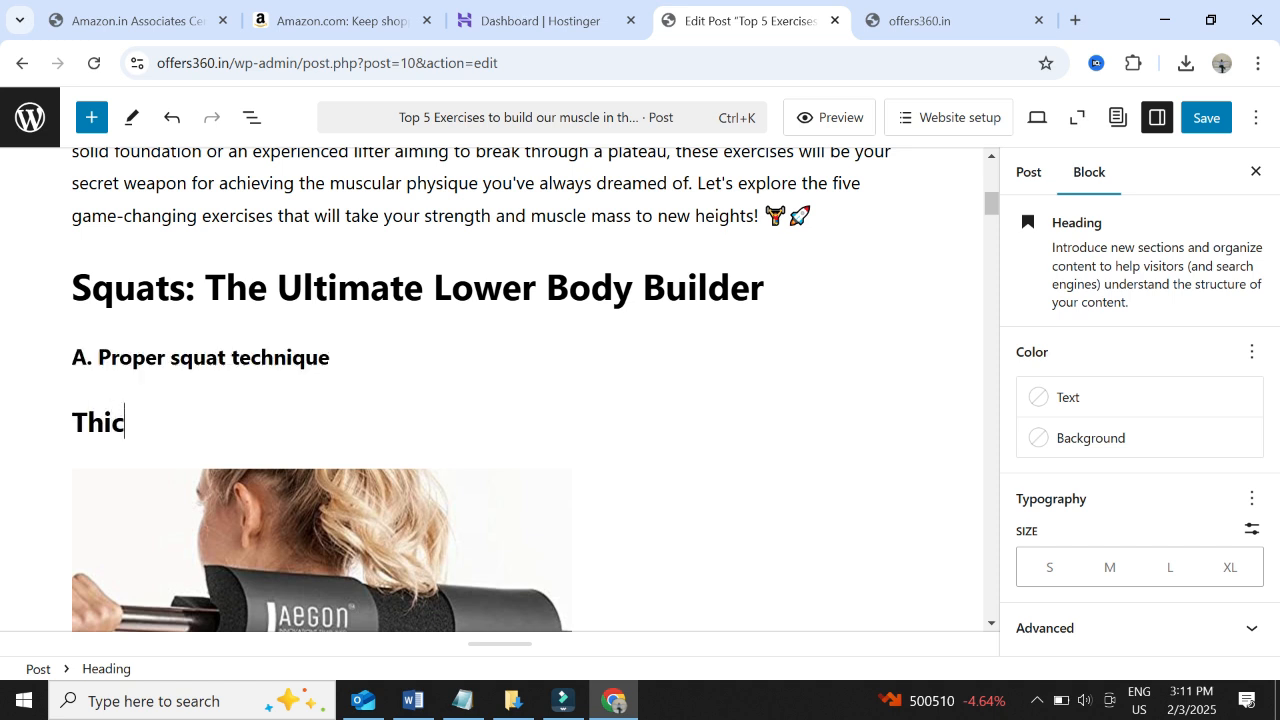
type("k Squ")
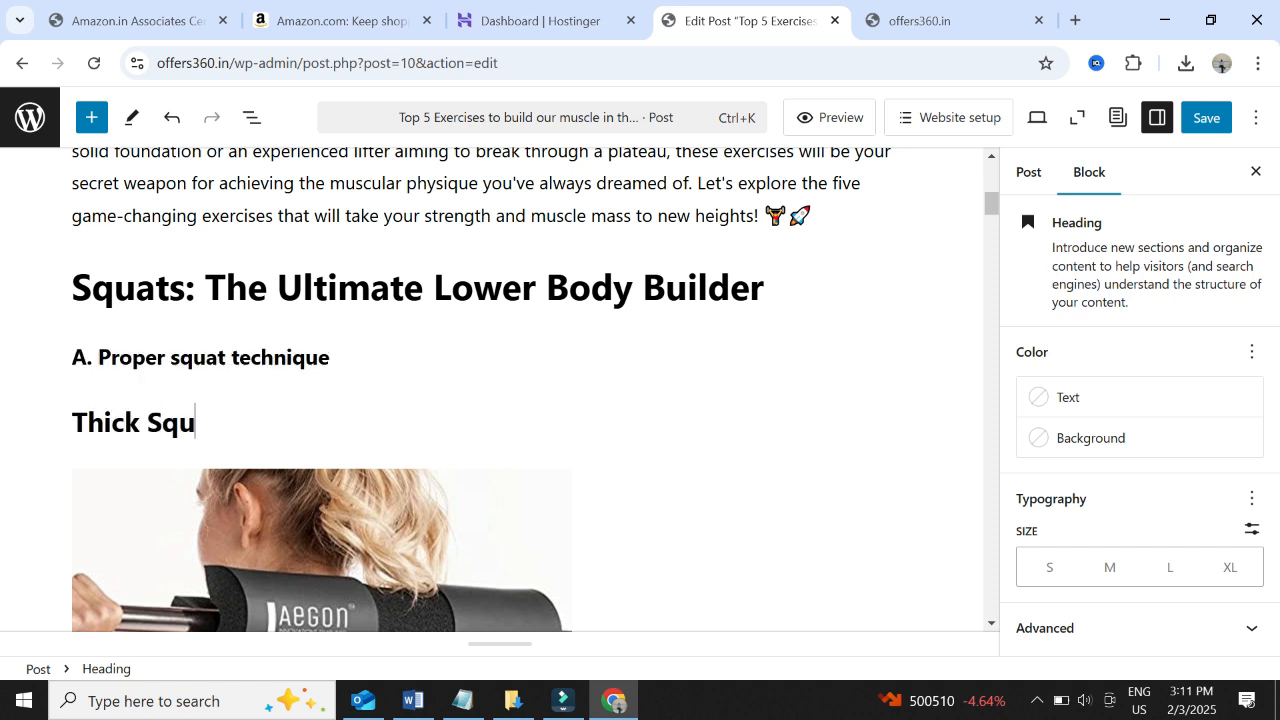
type("at Foa")
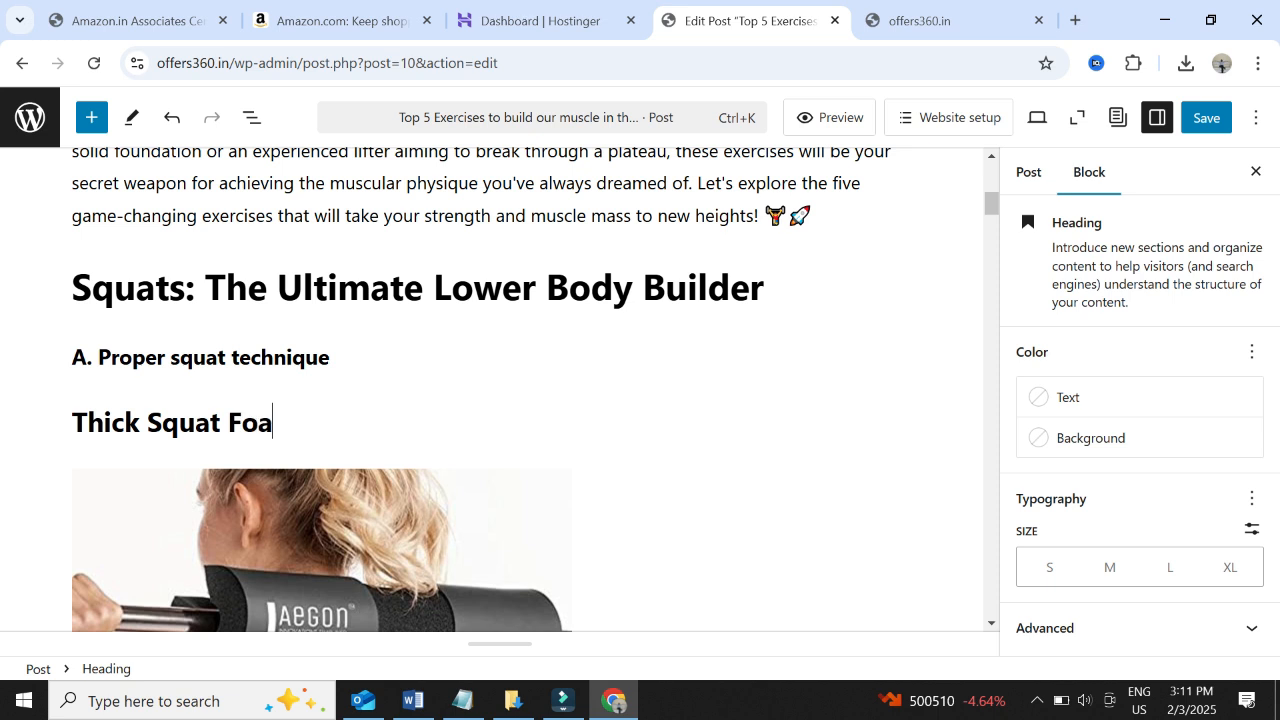
type("m Cusion")
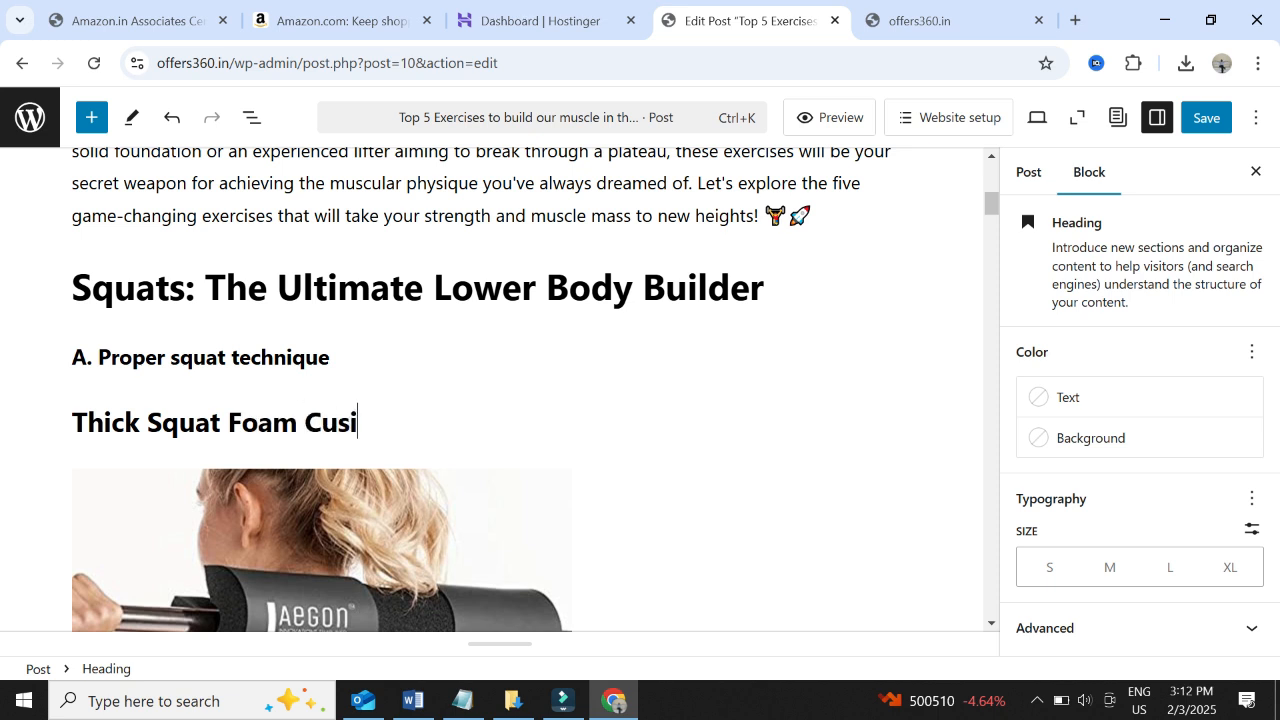
key("BackSpace")
key("BackSpace")
key("BackSpace")
type("hion")
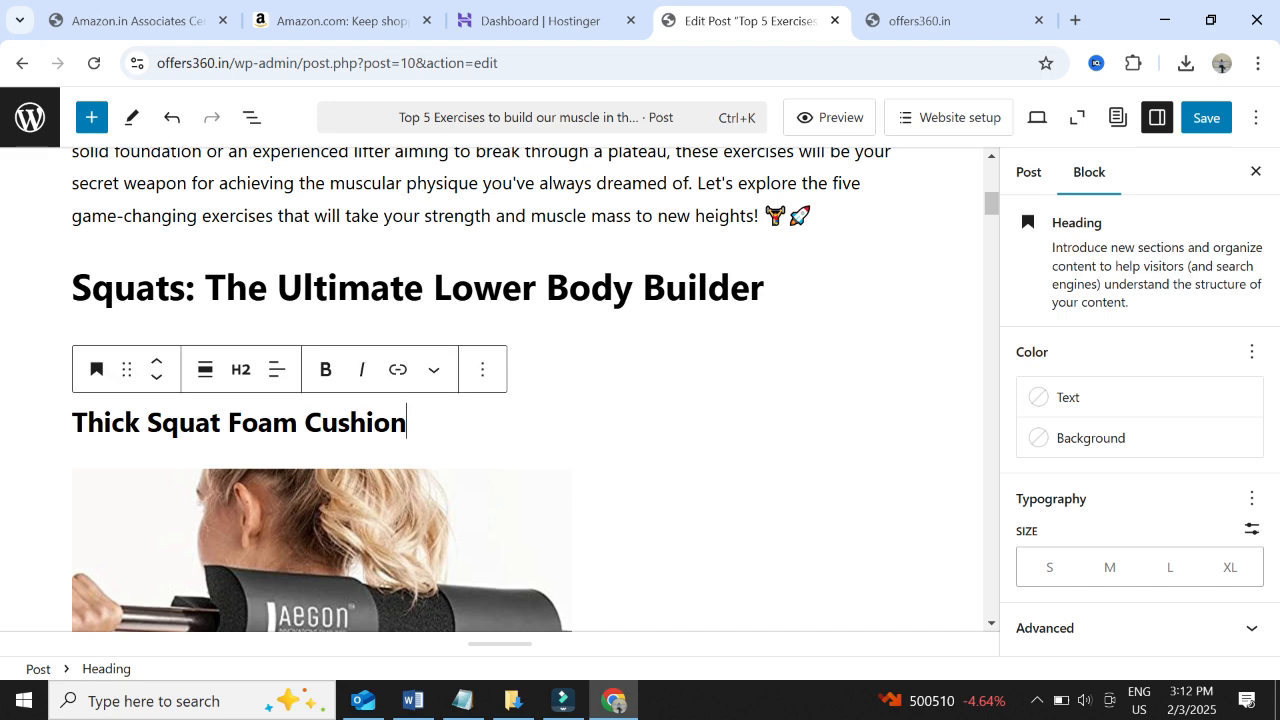
key("Down")
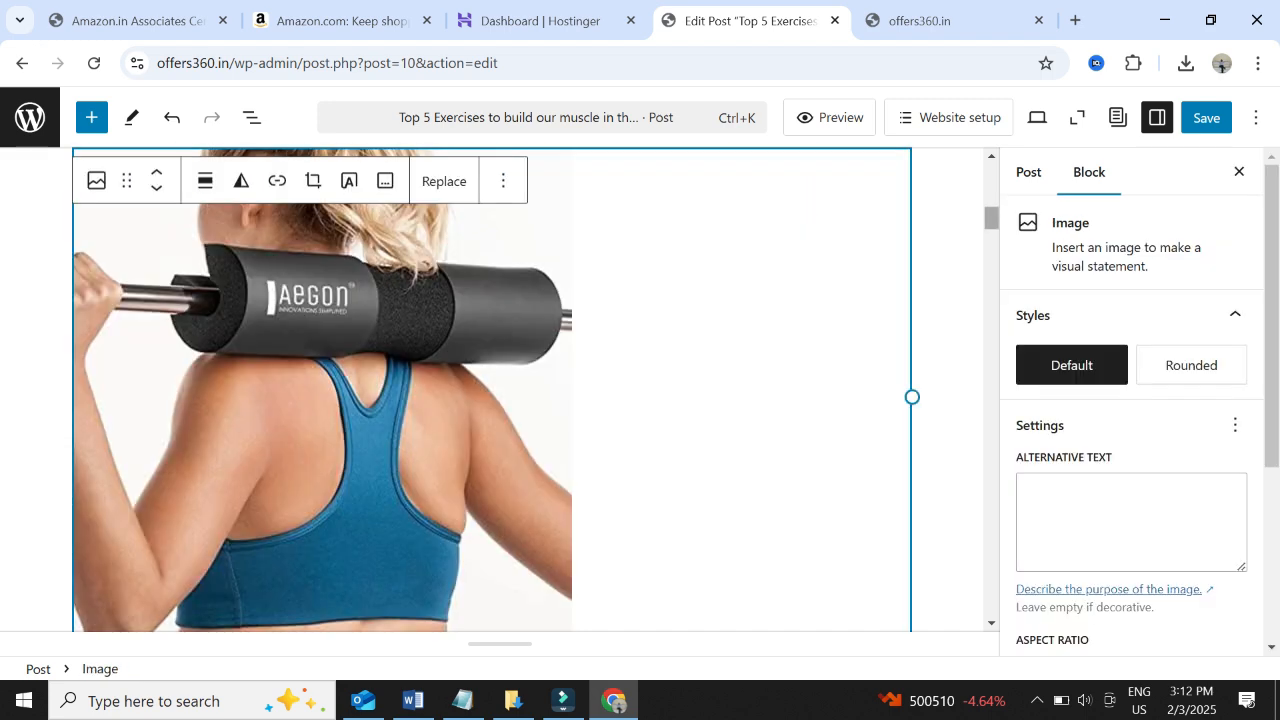
- Try to paste the clipboard content as the "Buy Now" button's link, and clear the link field again
mouse_move(991, 218)
left_mouse_down()
mouse_move(991, 242)
mouse_move(991, 214)
left_mouse_up()
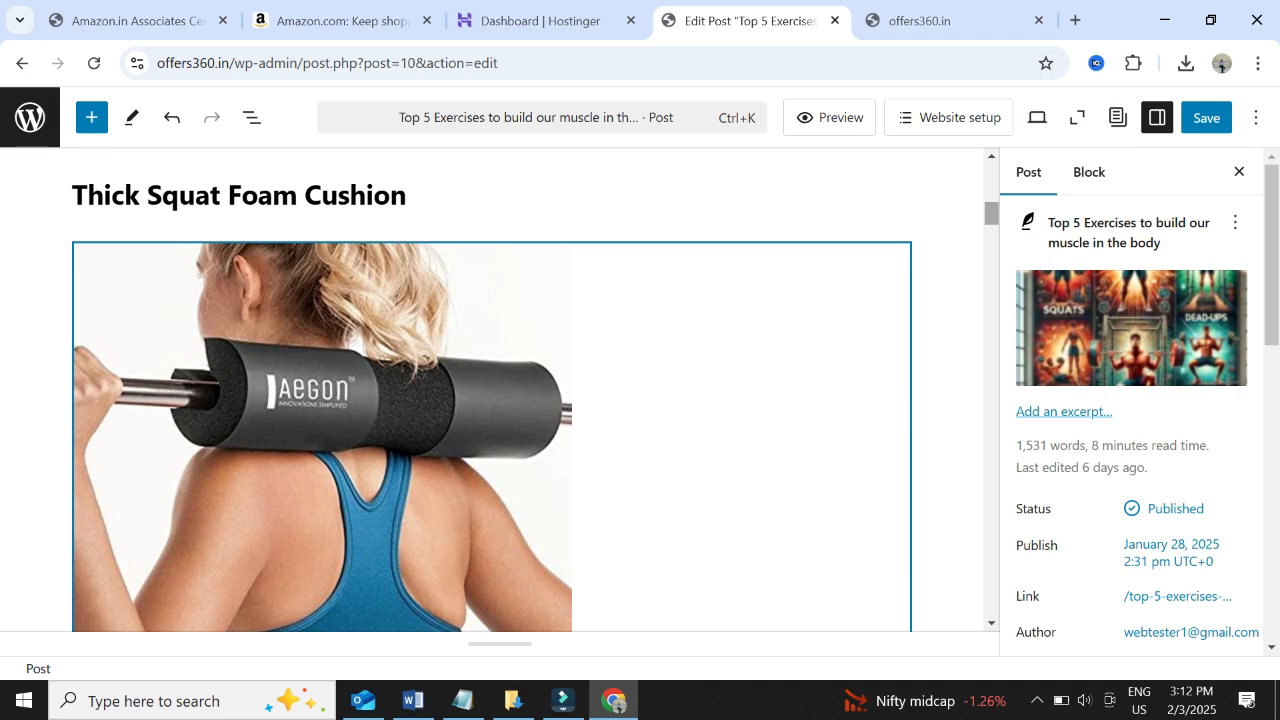
left_click_drag(991, 213, 991, 232)
left_click(140, 397)
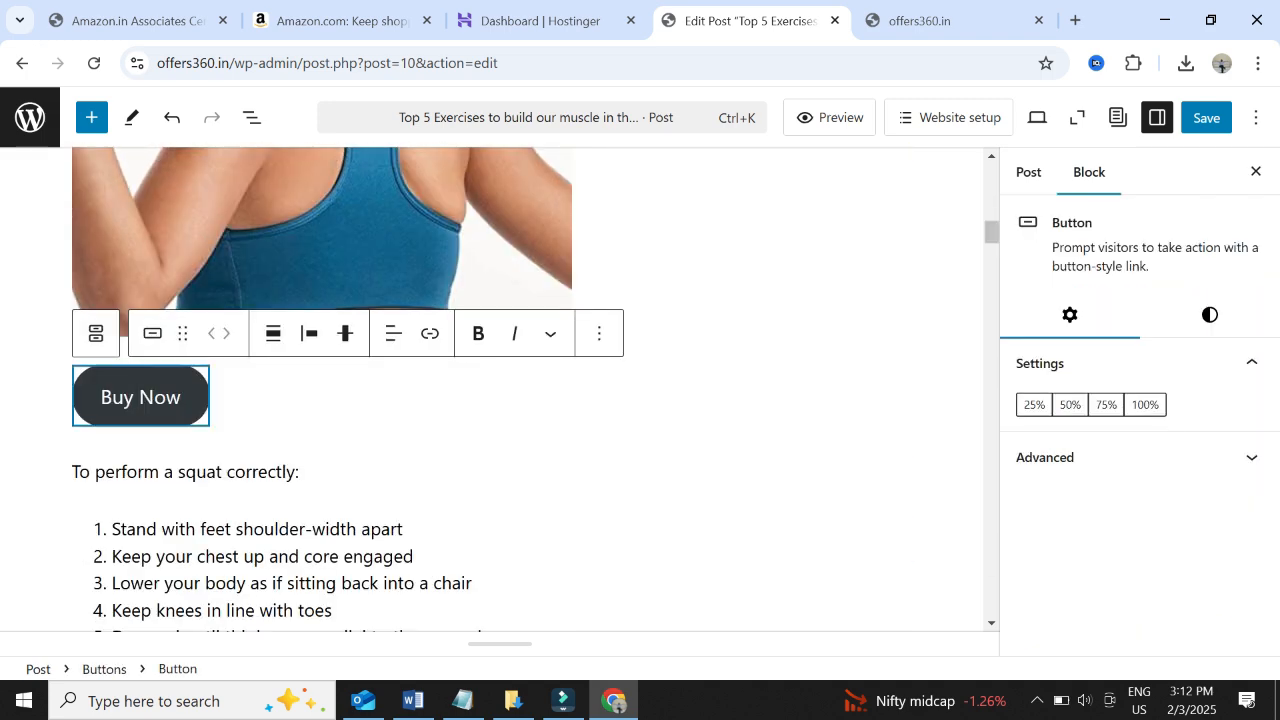
key("ctrl+k")
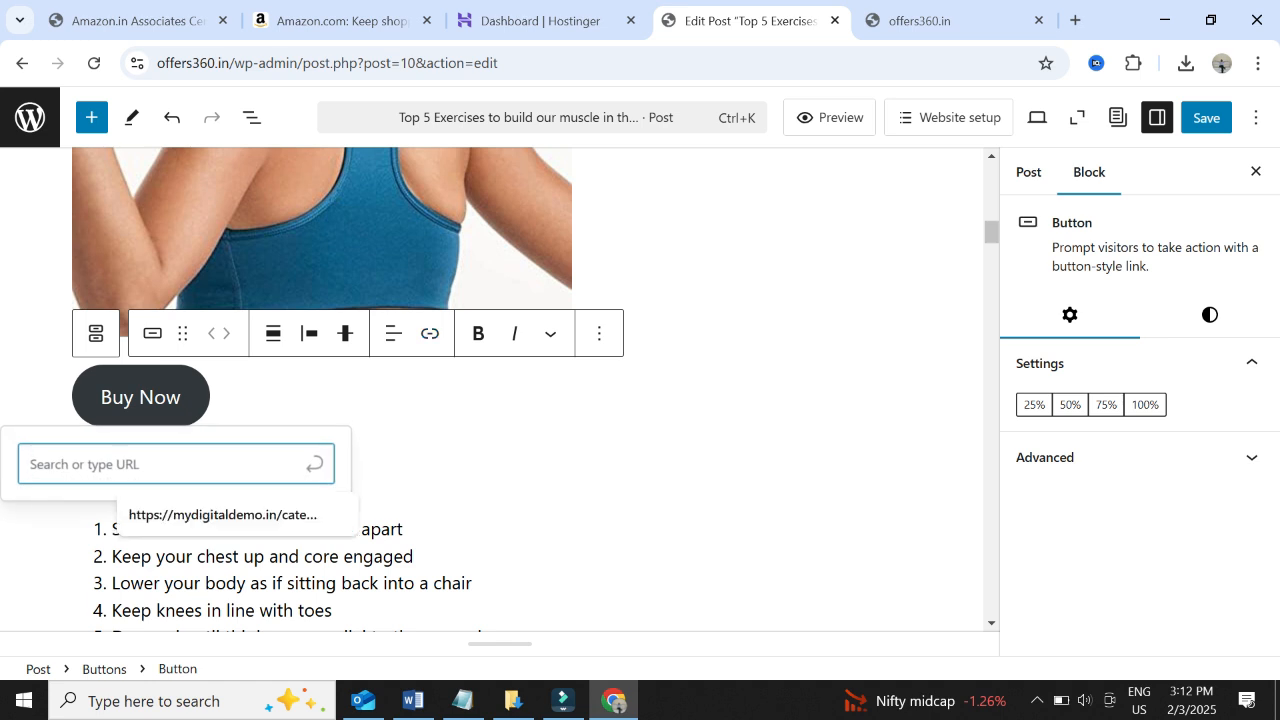
key("ctrl+v")
double_click(238, 464)
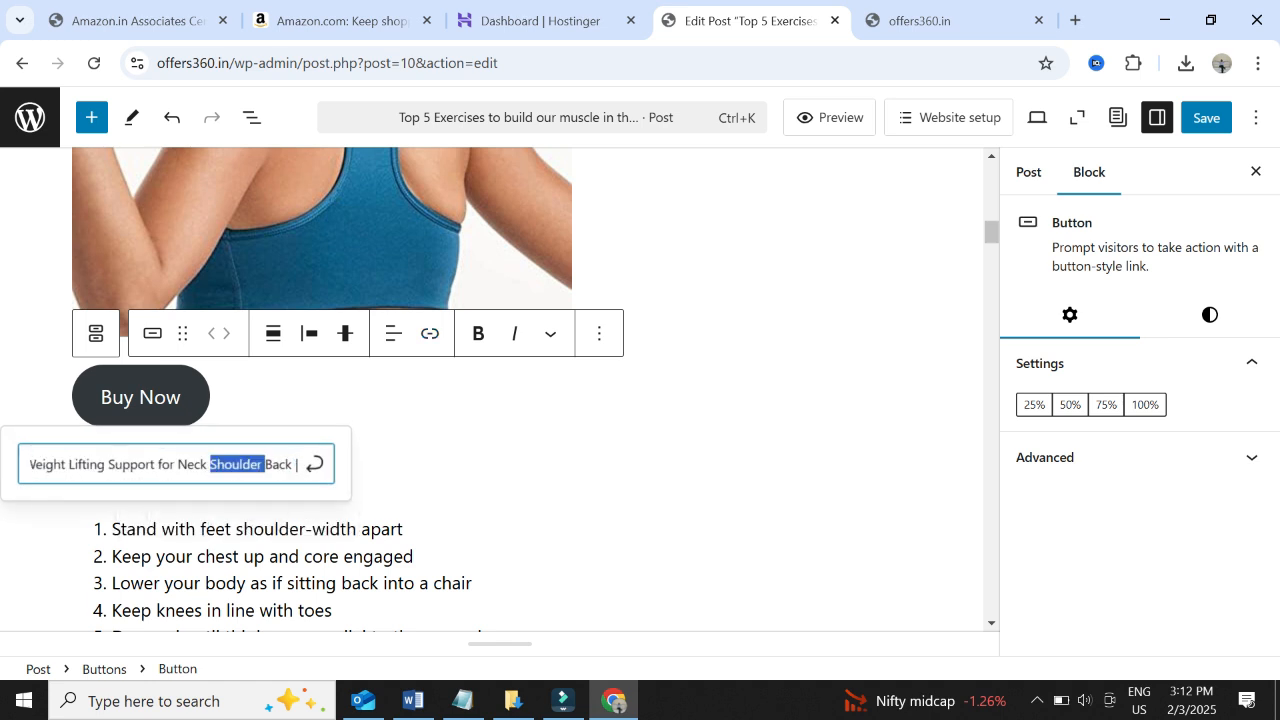
key("ctrl+a")
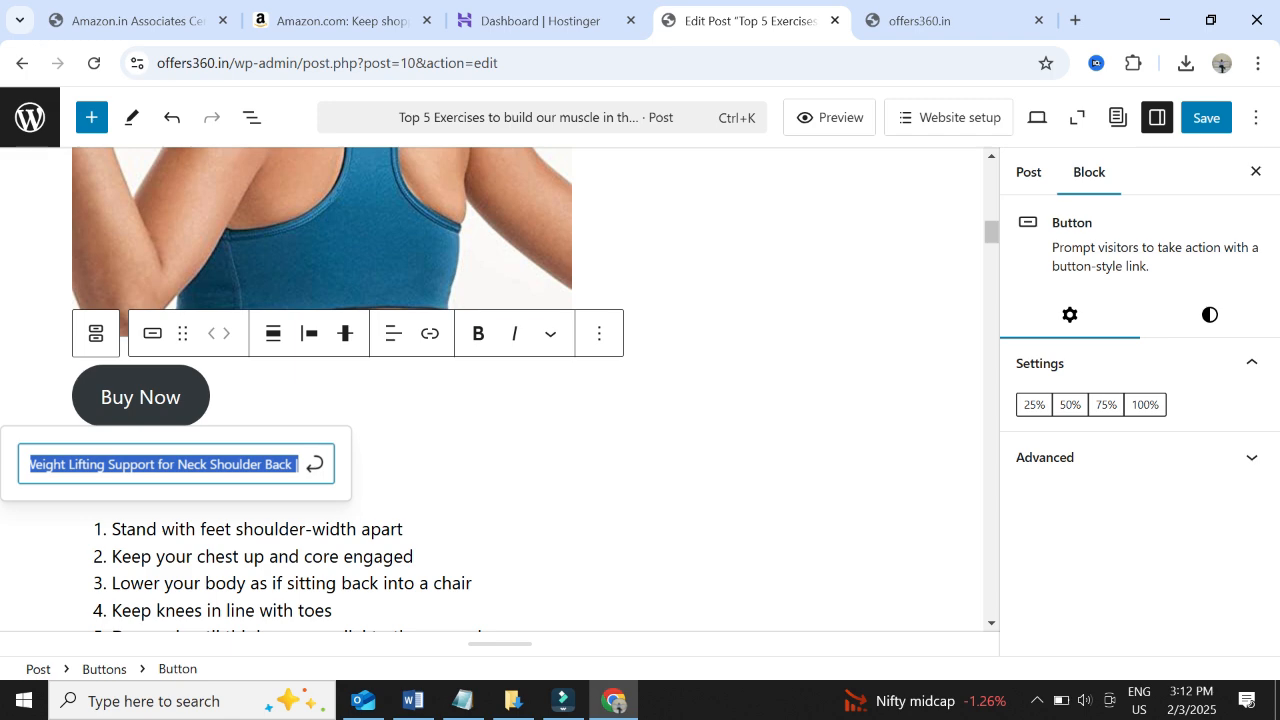
key("BackSpace")
- Switch to the Amazon page with the Aegon Barbell Pad and generate its SiteStripe text link as a Full Link
left_click(343, 21)
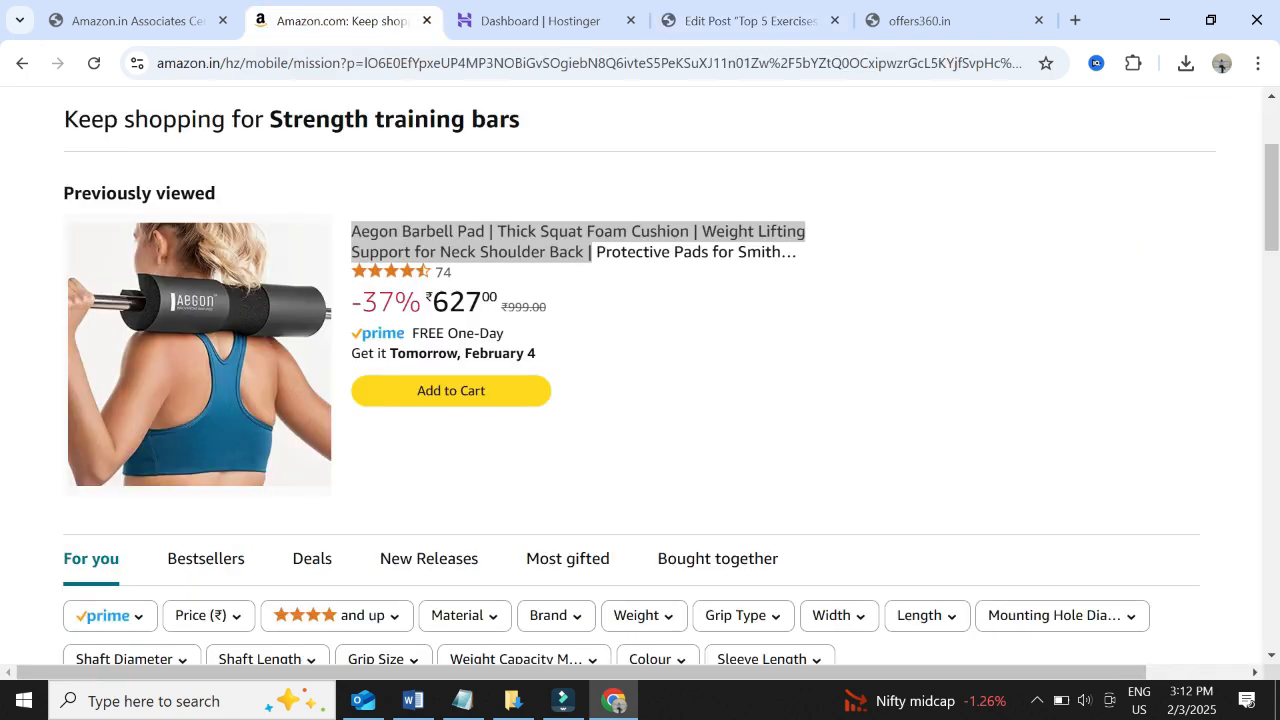
left_click_drag(1271, 196, 1271, 154)
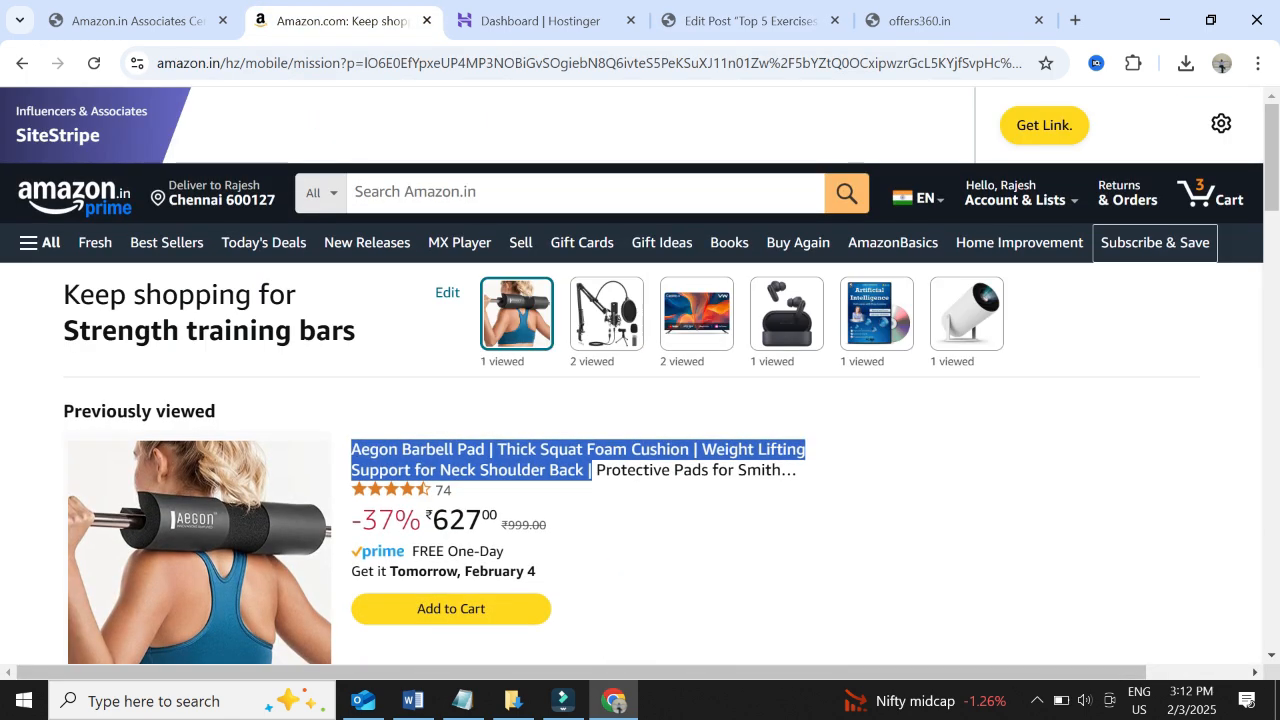
left_click(1044, 125)
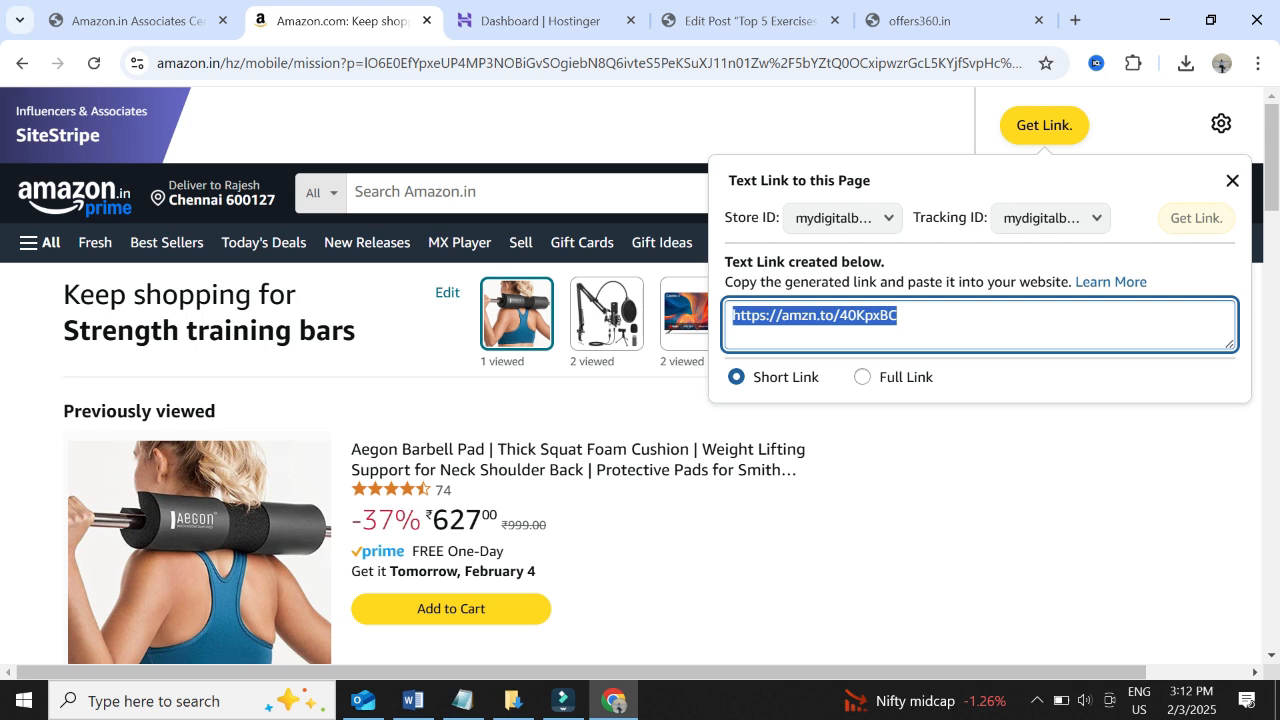
left_click(862, 376)
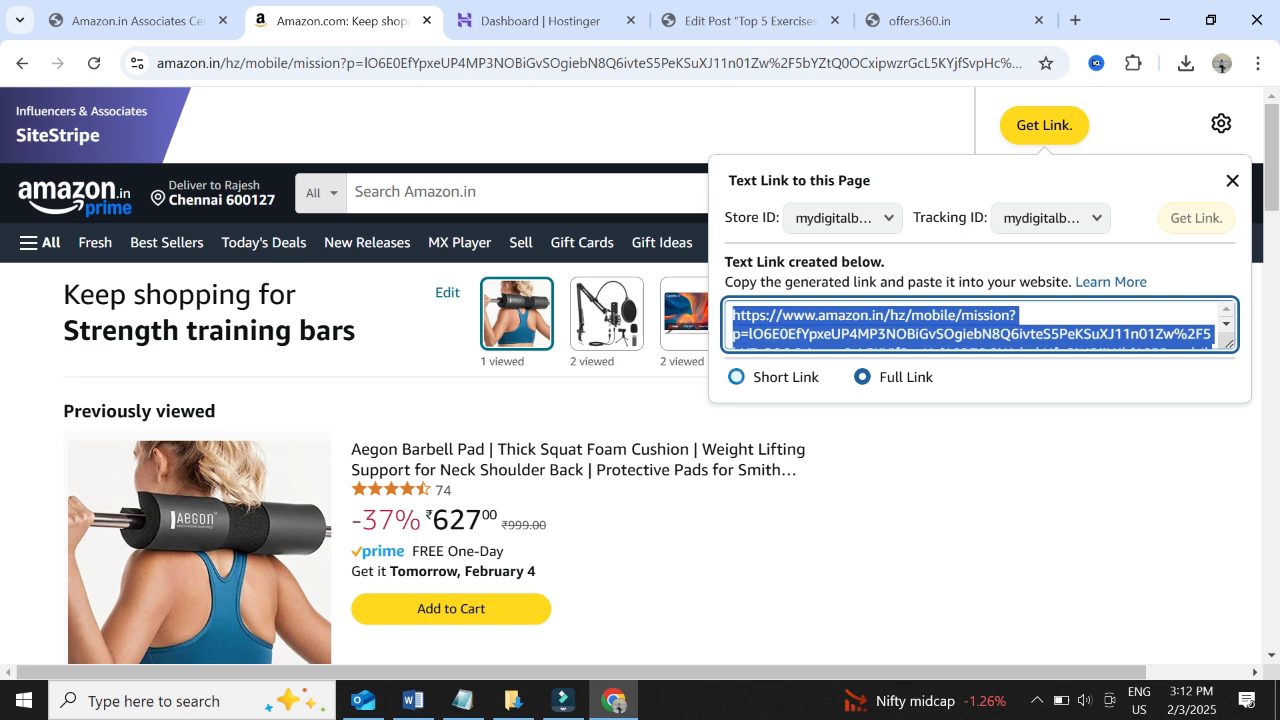
- Change the generated SiteStripe text link for the Aegon Barbell Pad page to a Short Link and copy it
left_click(736, 376)
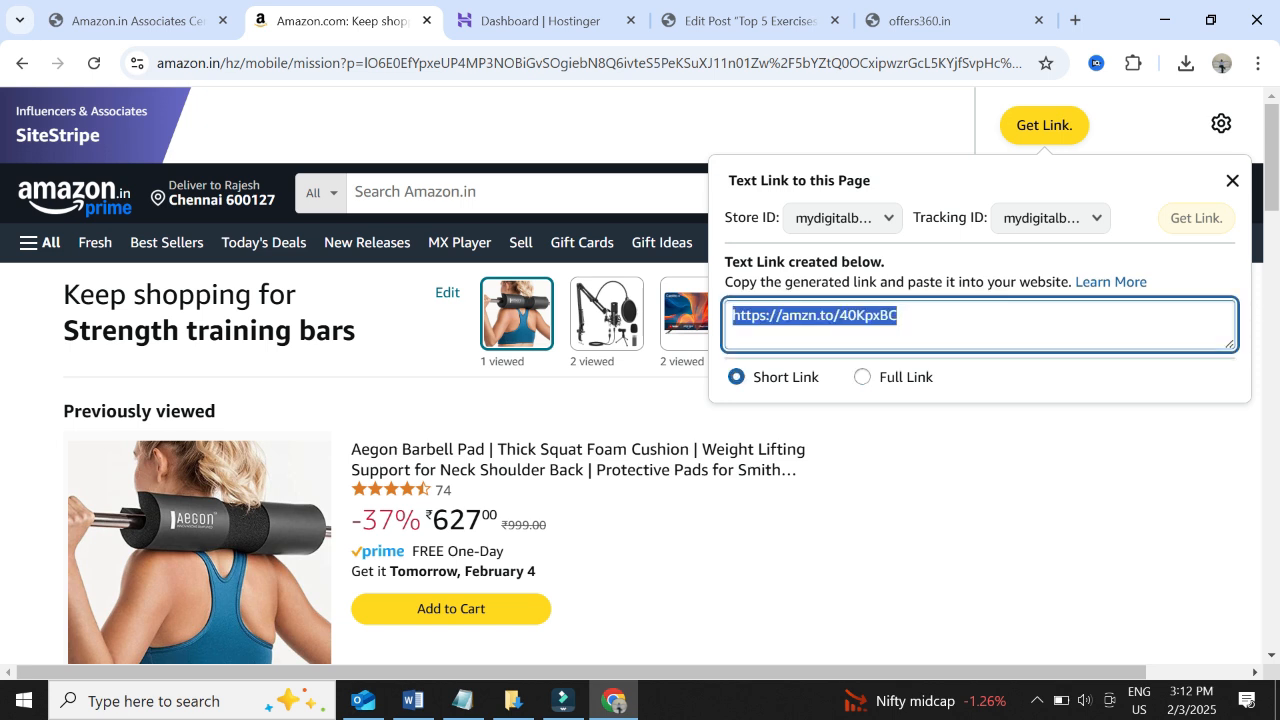
right_click(874, 300)
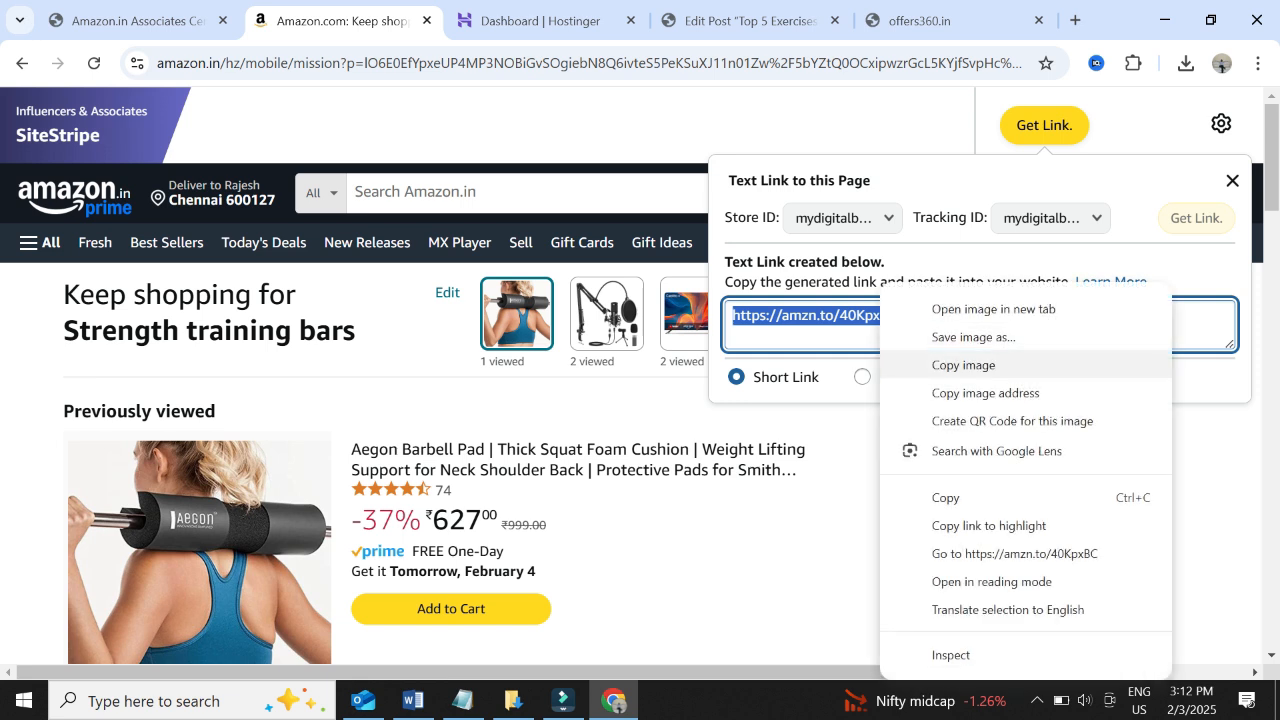
left_click(960, 498)
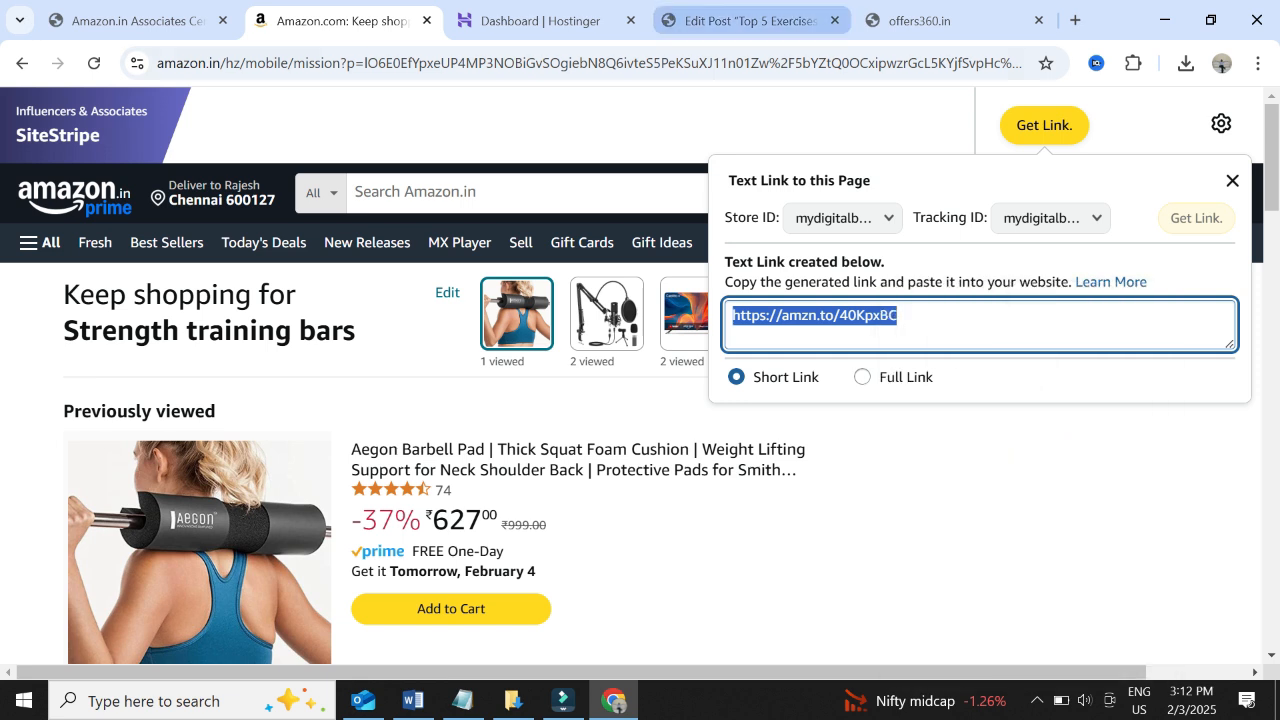
left_click(750, 20)
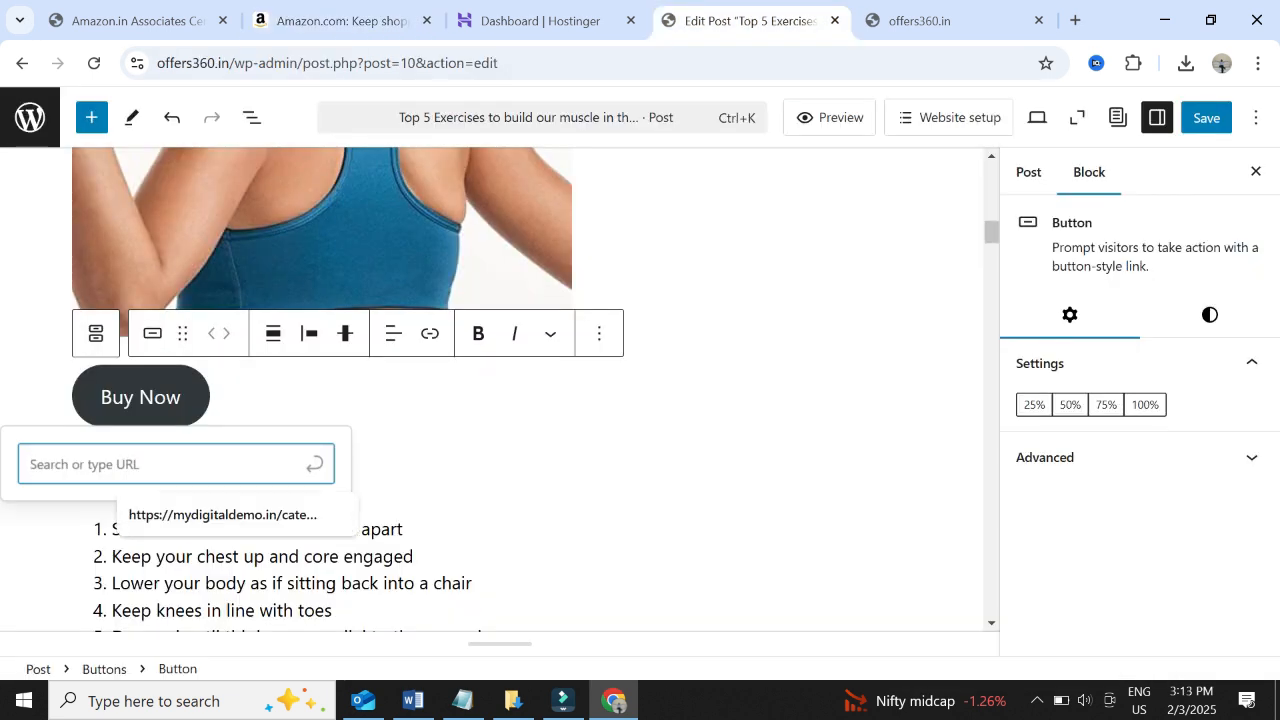
key("ctrl+v")
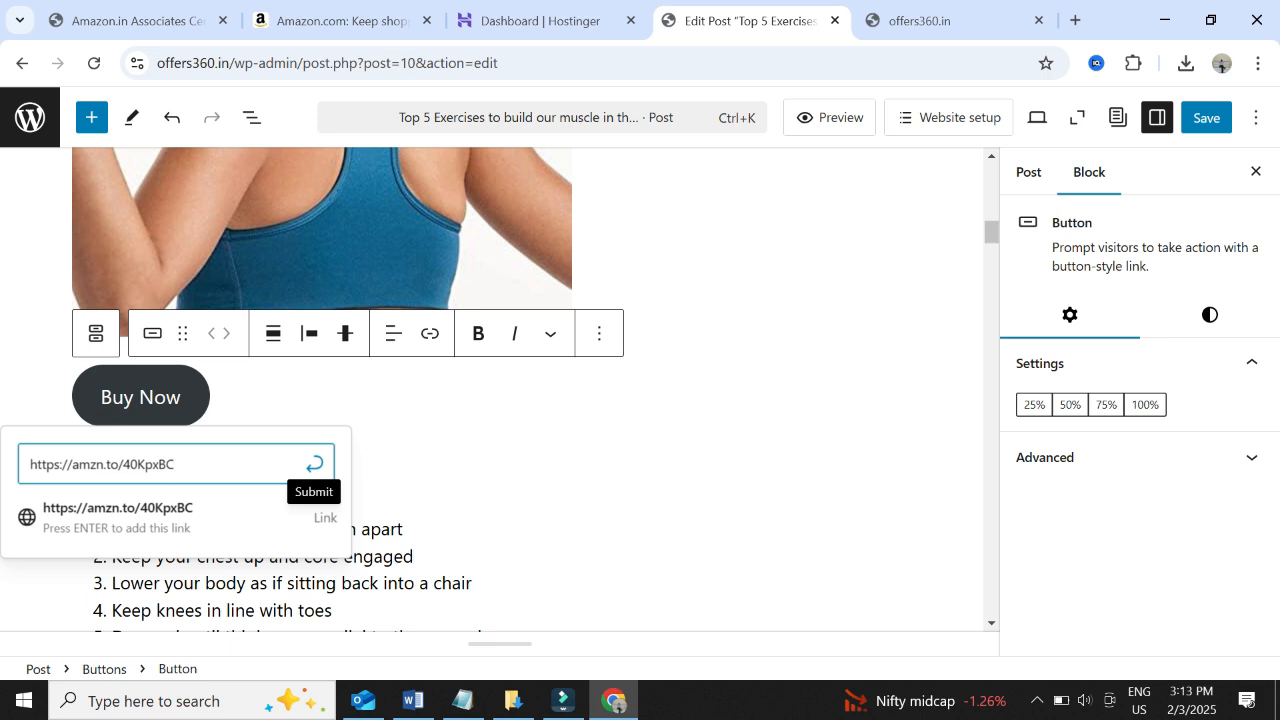
left_click(314, 463)
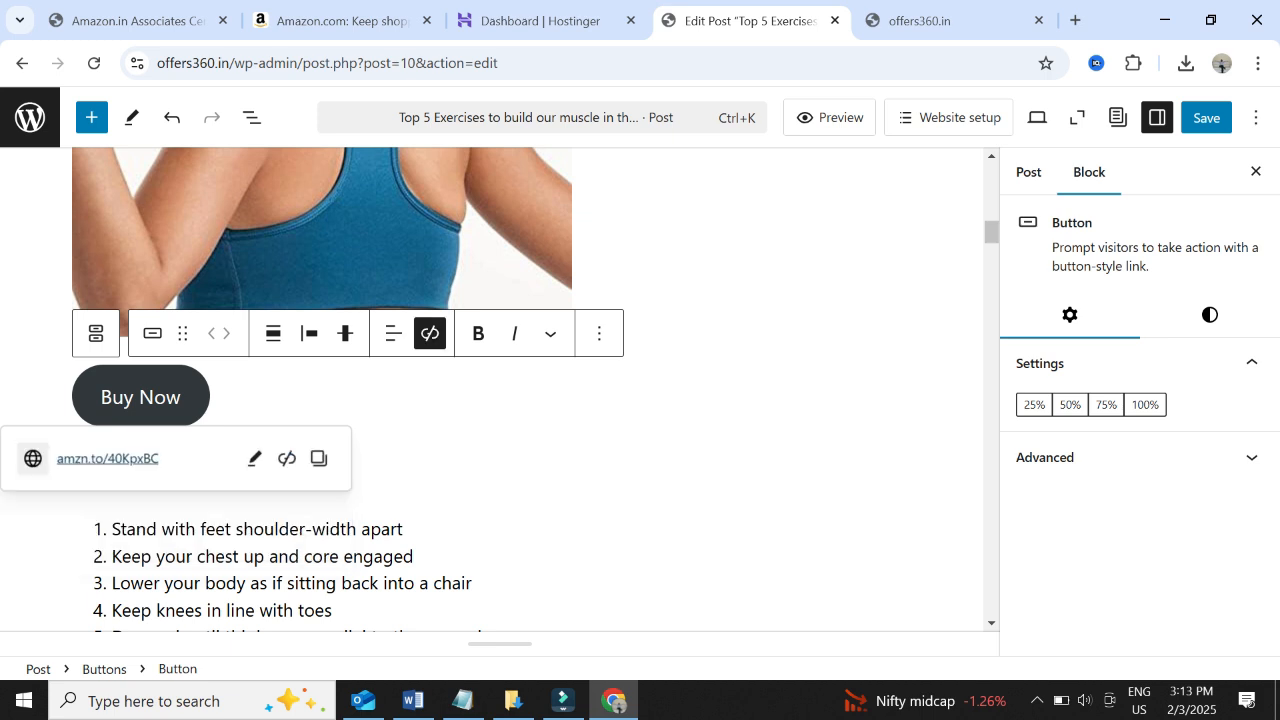
left_click(440, 468)
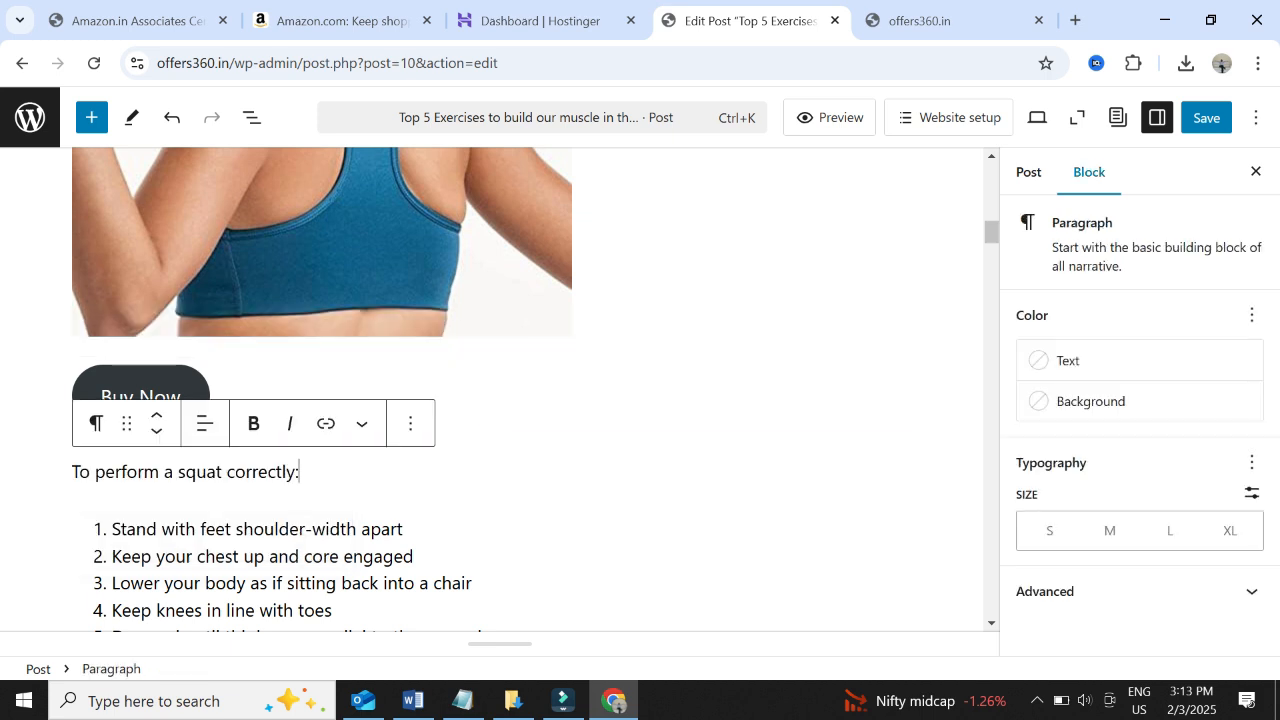
key("ctrl+s")
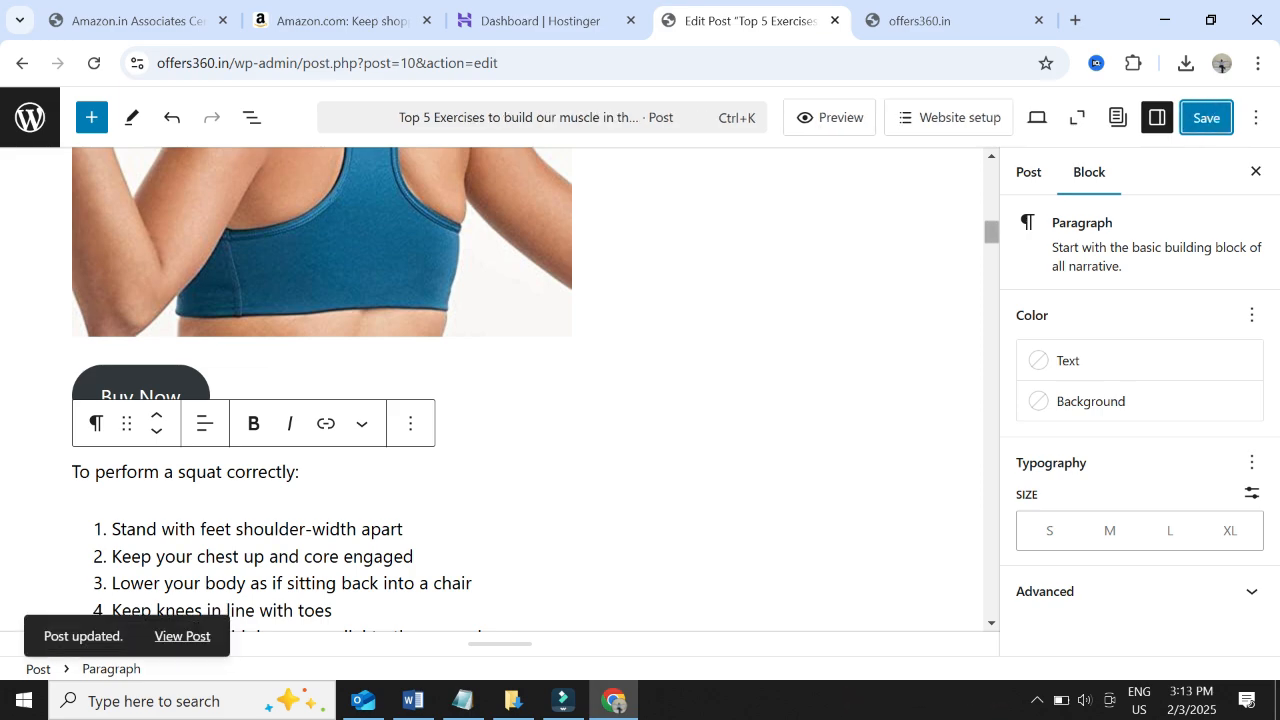
- Switch to the Amazon page and search for "deadlift exercise strap" to match the post's Deadlifts section
scroll(500, 390, "up", 1)
left_click_drag(991, 228, 991, 298)
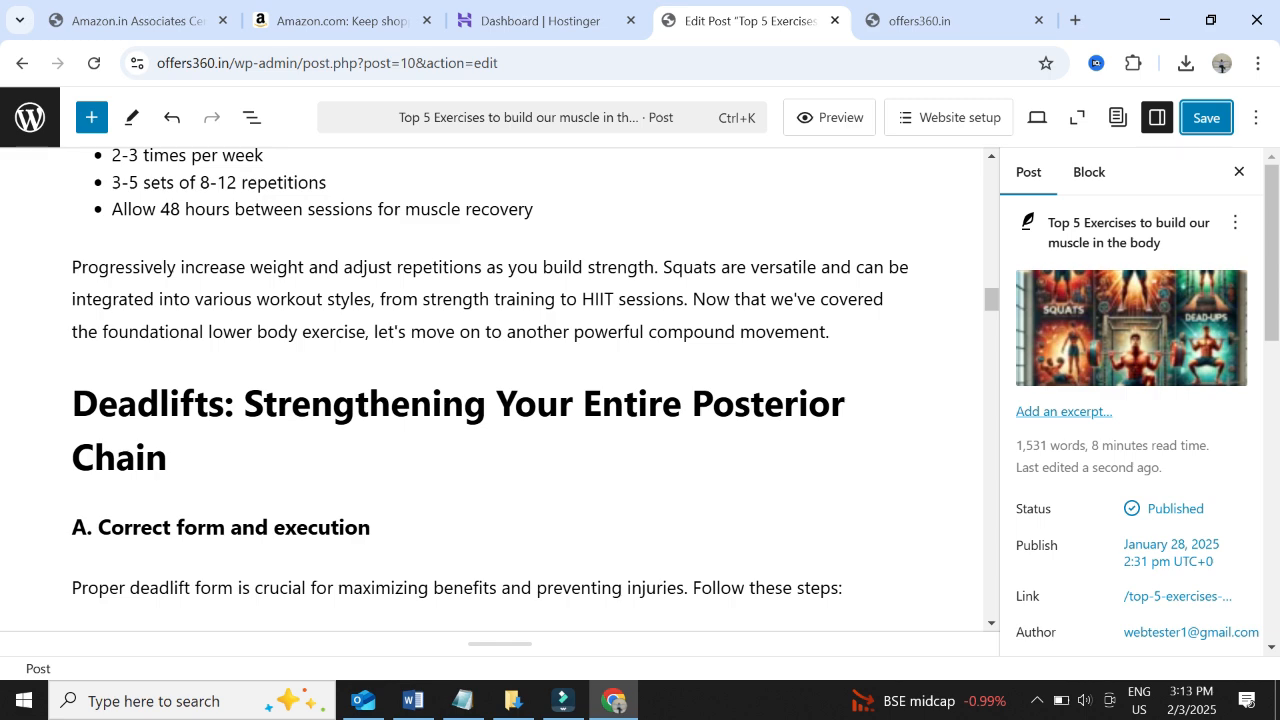
left_click(345, 20)
left_click(478, 192)
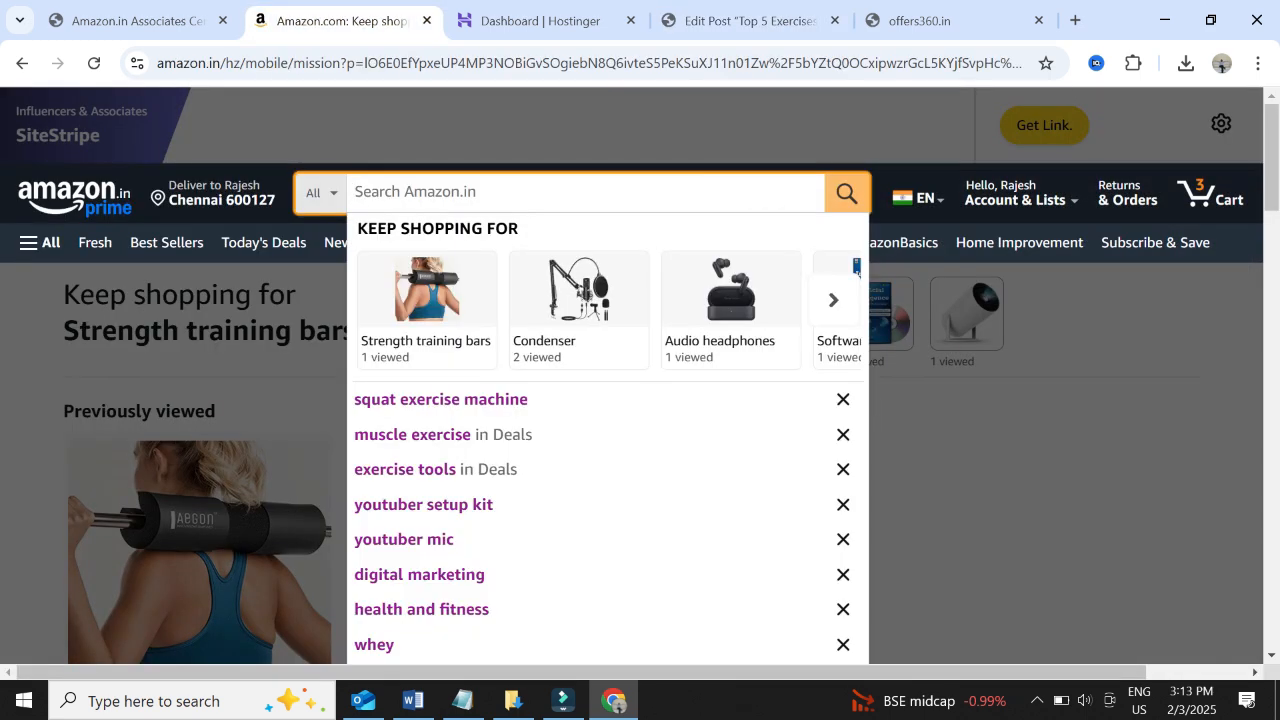
type("deadl")
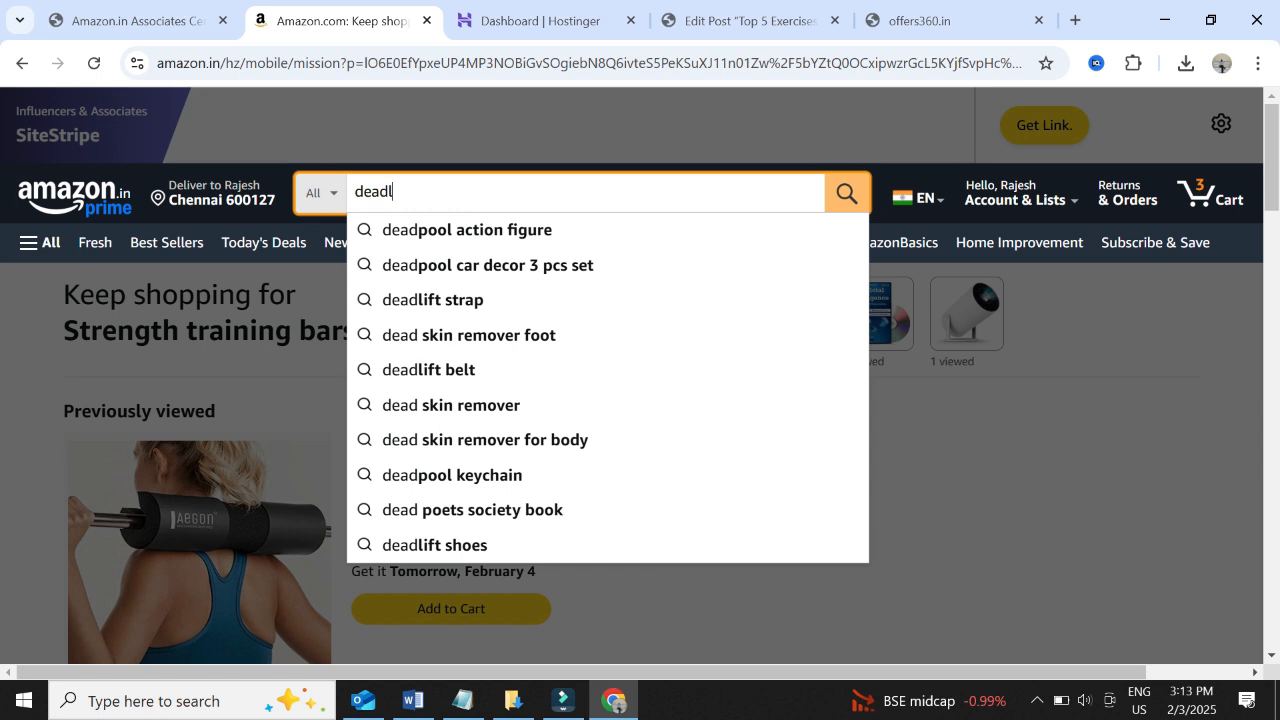
type("ift")
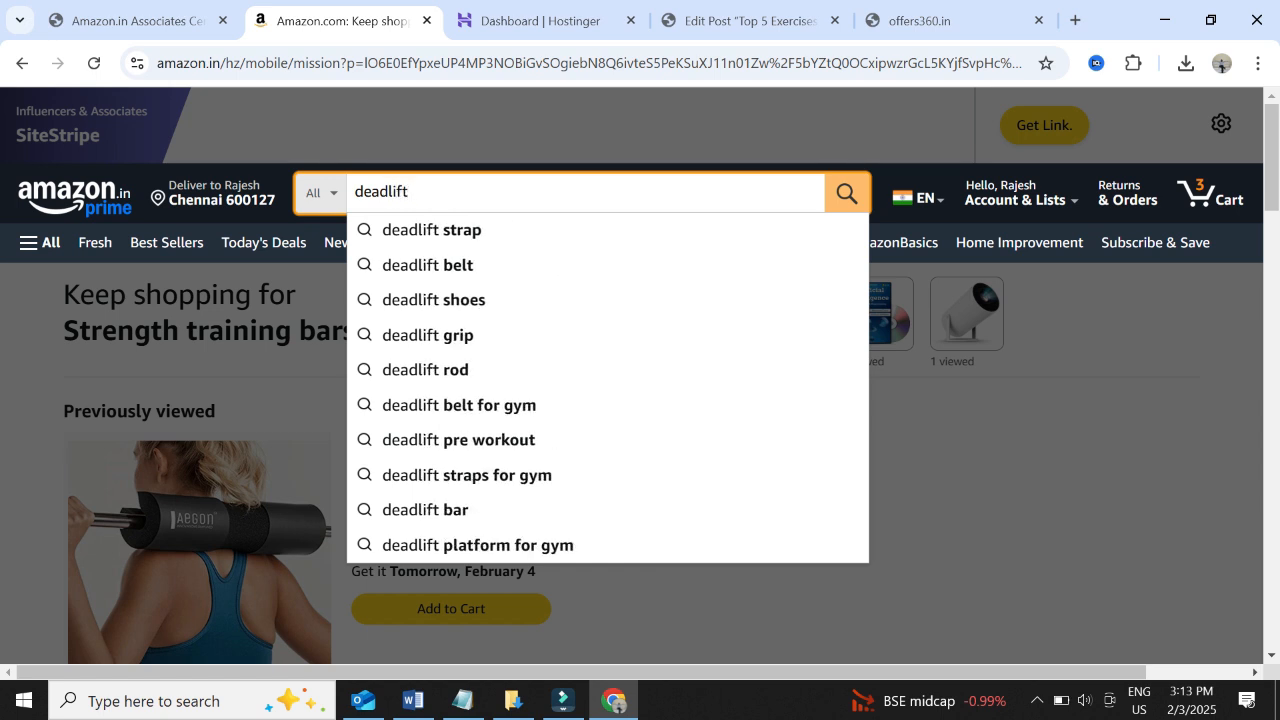
type(" ex")
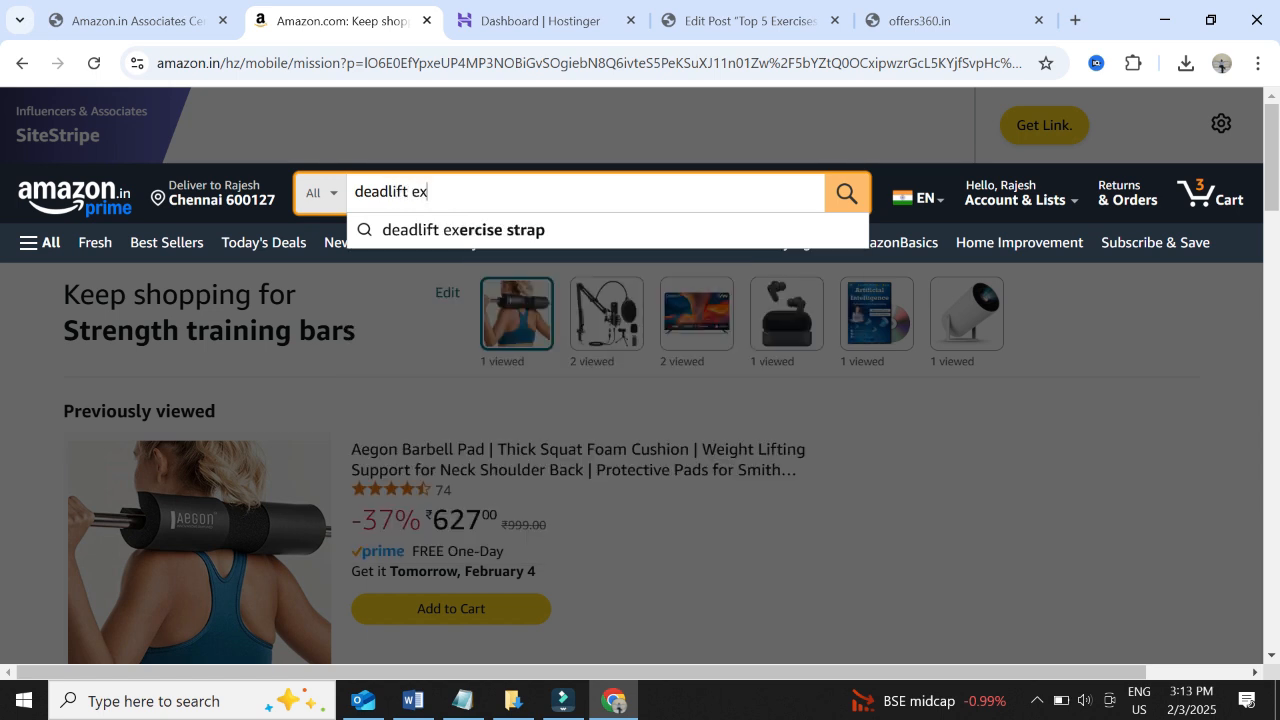
left_click(463, 230)
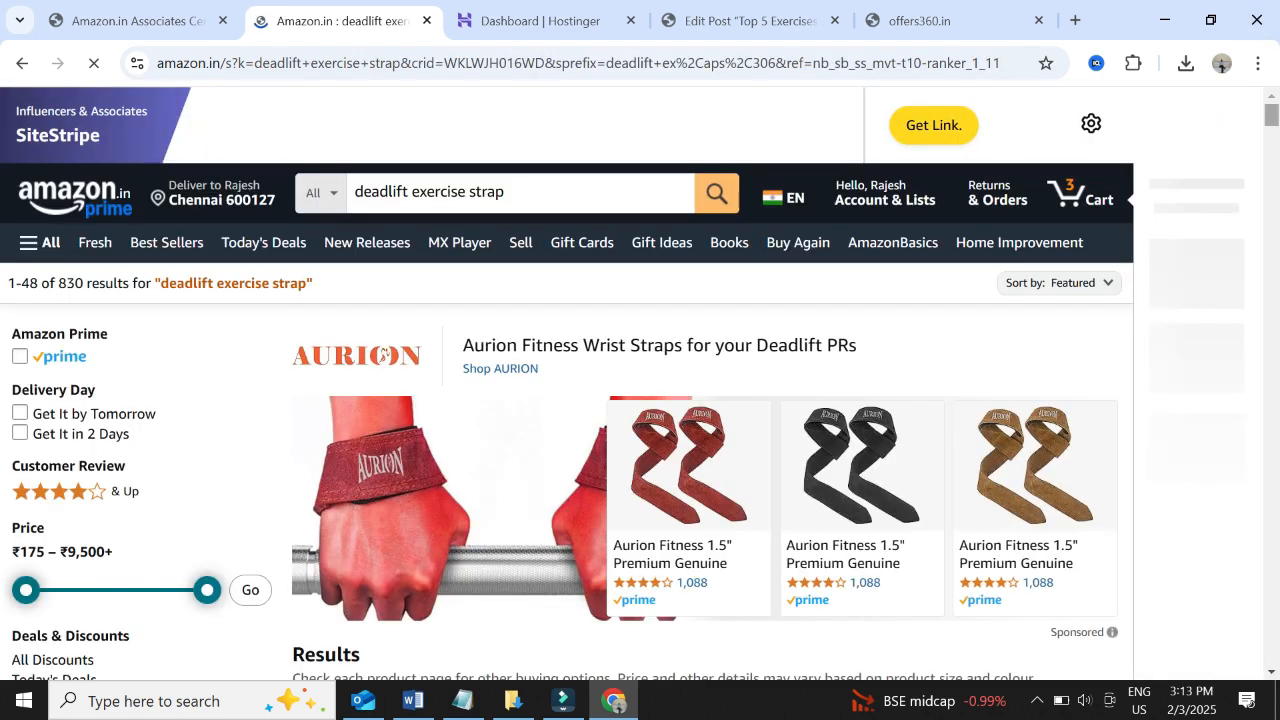
- Open the best-selling Boldfit Weight Lifting Straps from the search results and look over the product page
scroll(567, 383, "down", 3)
scroll(709, 383, "down", 3)
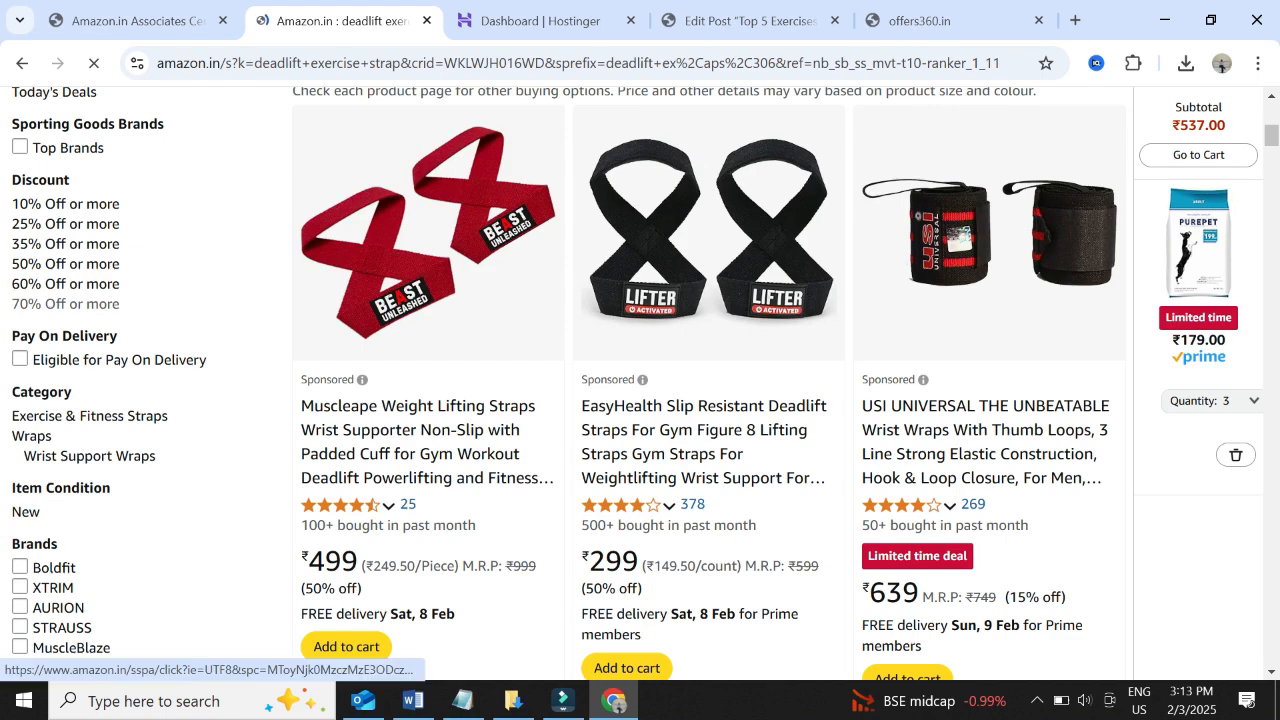
scroll(709, 383, "down", 6)
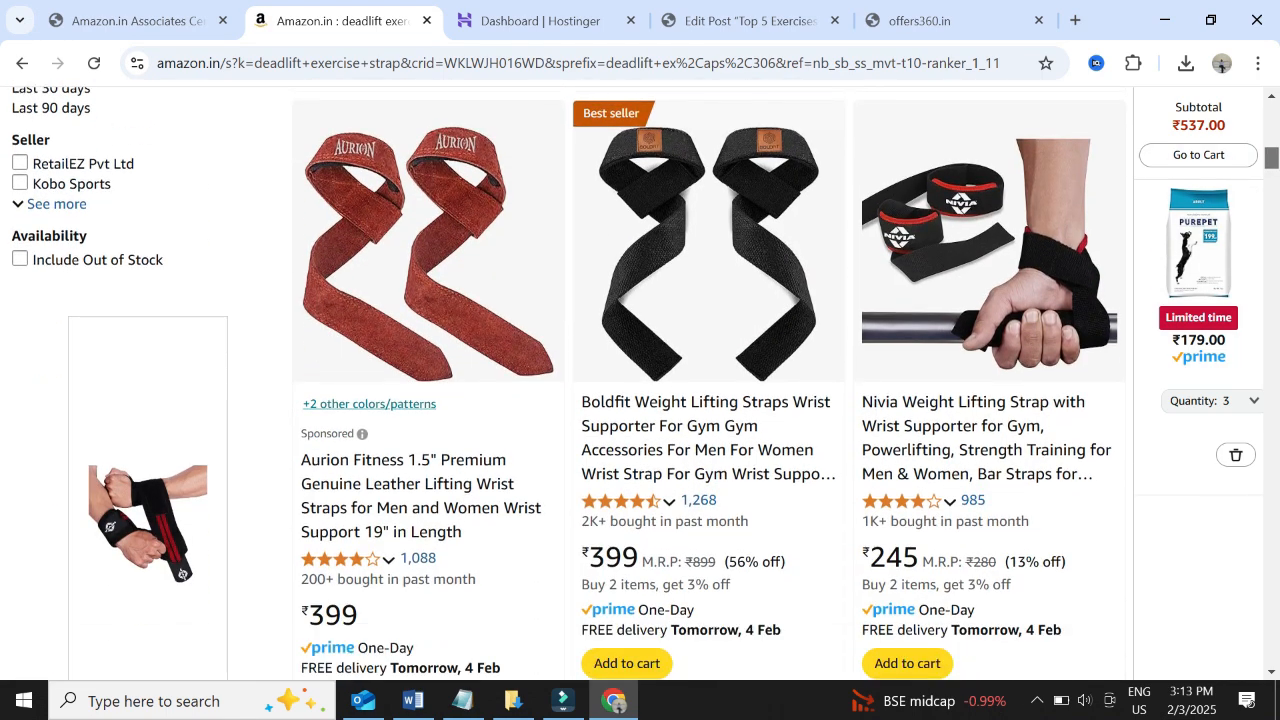
left_click(709, 270)
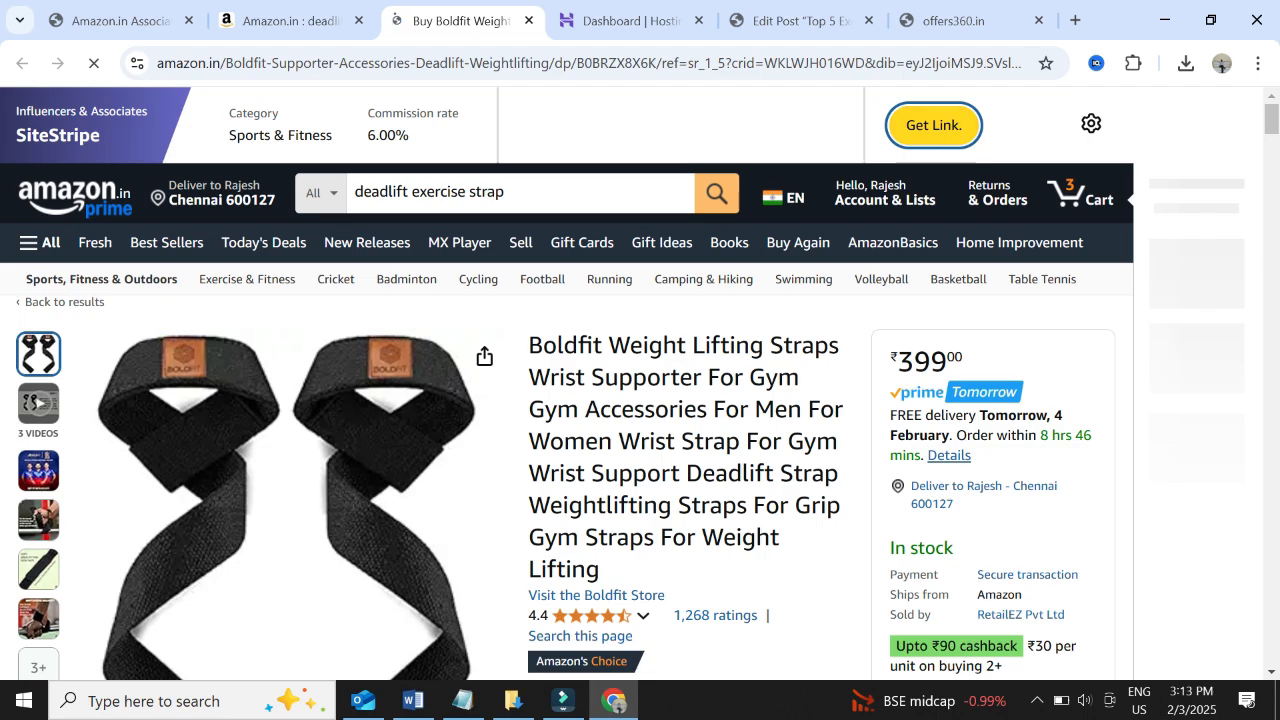
scroll(567, 383, "down", 5)
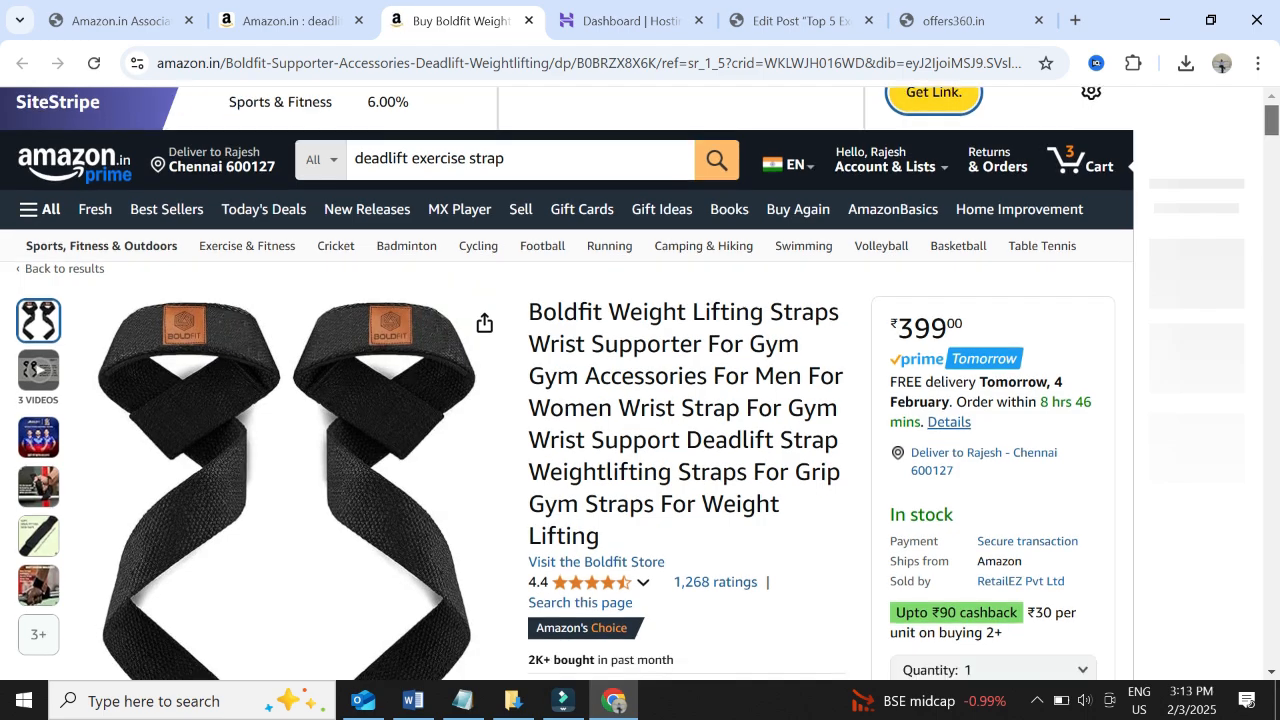
scroll(567, 383, "down", 12)
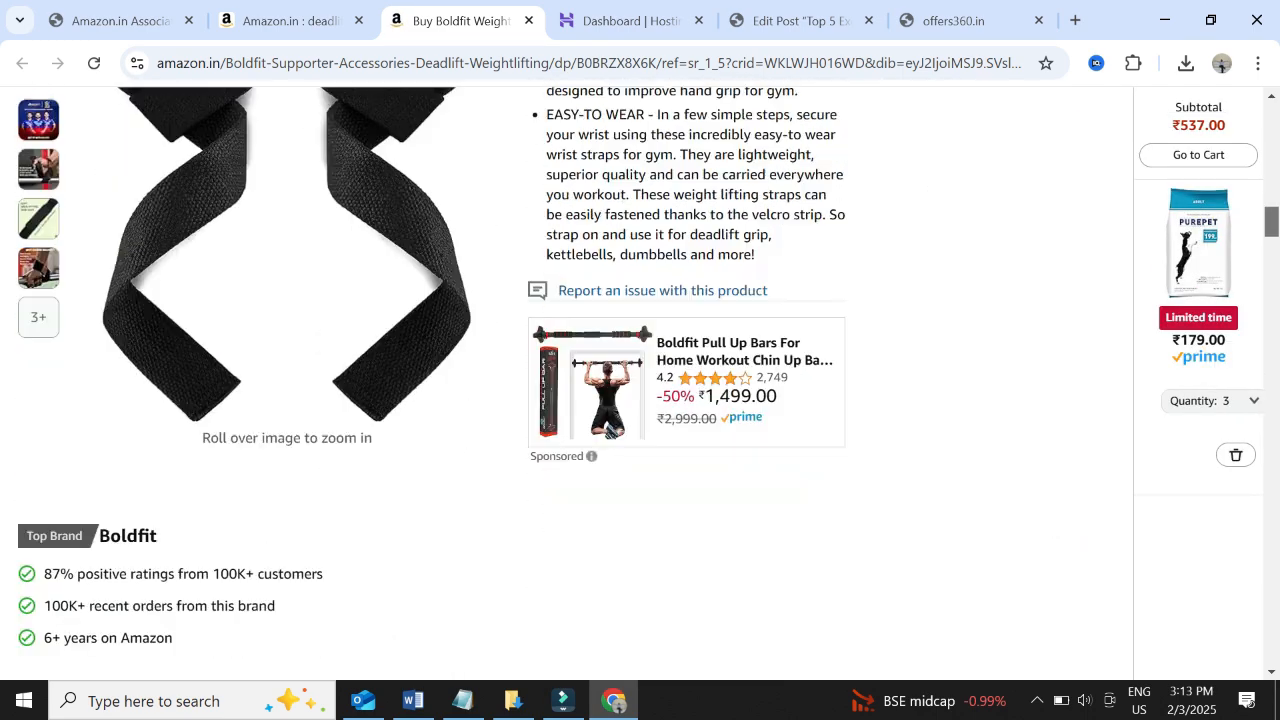
scroll(567, 383, "up", 17)
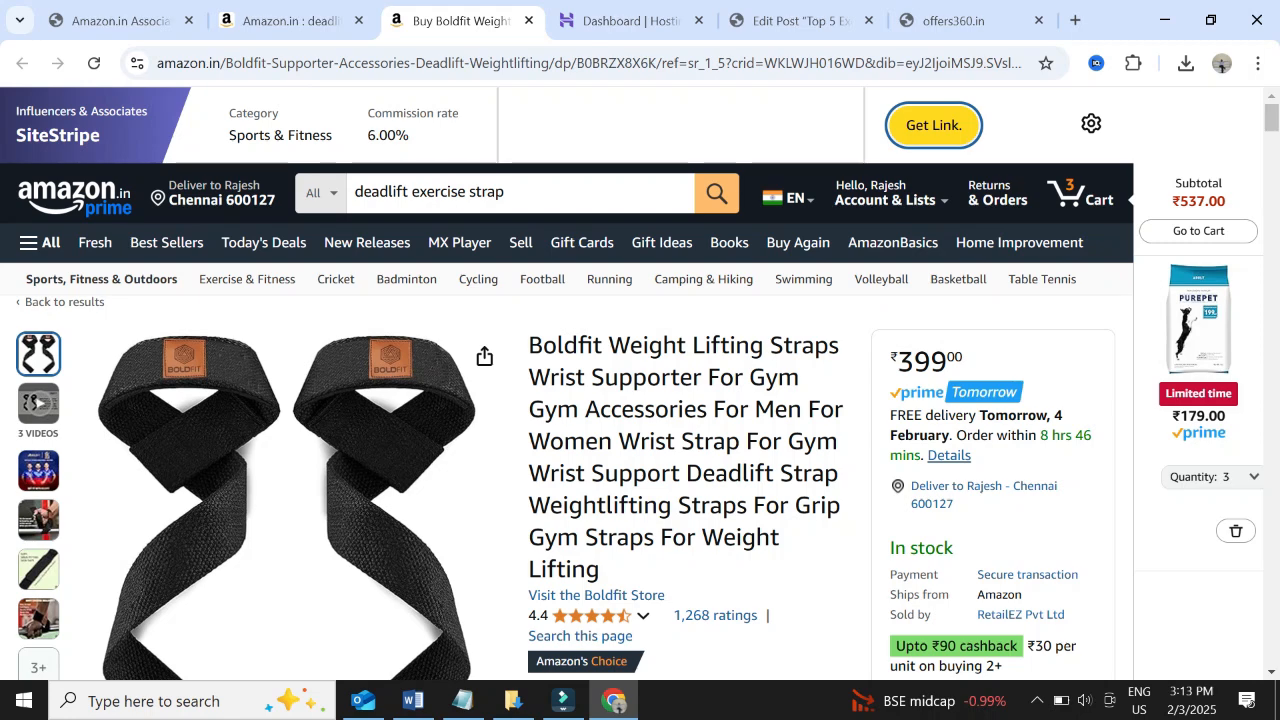
- Generate the SiteStripe short link for the Boldfit straps, copy it and close the link popup
left_click(933, 125)
key("ctrl+c")
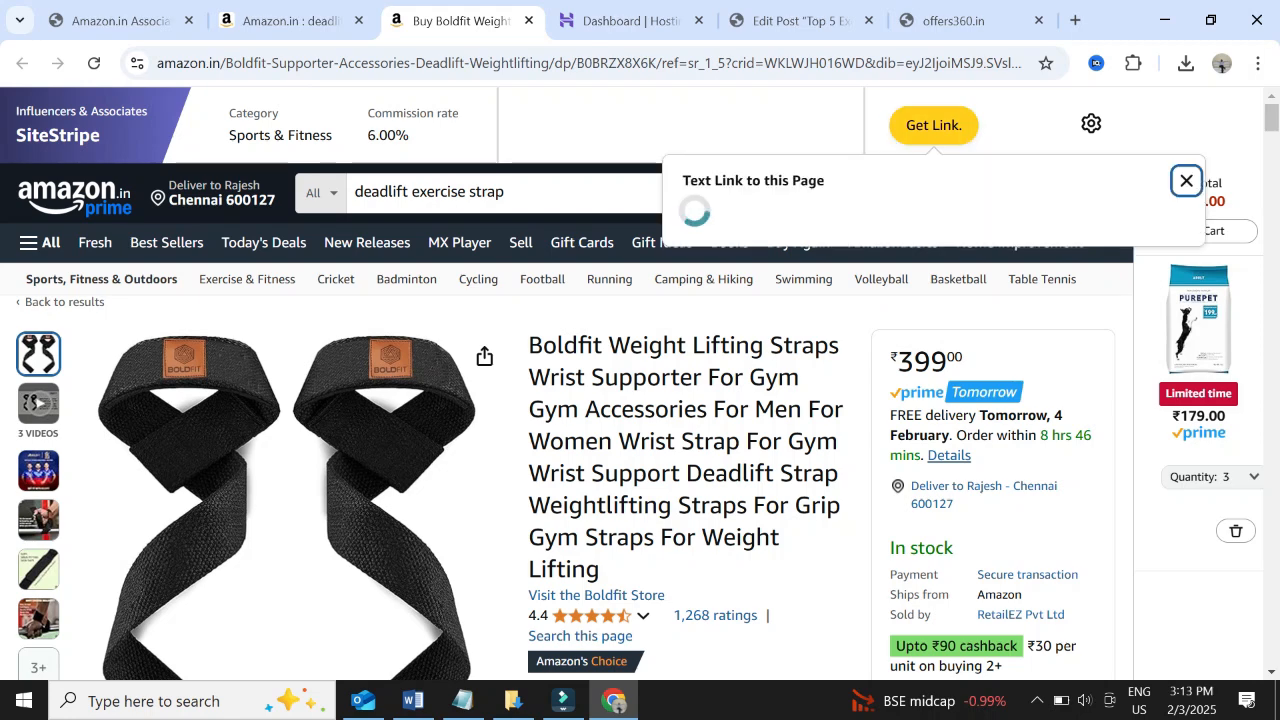
right_click(802, 325)
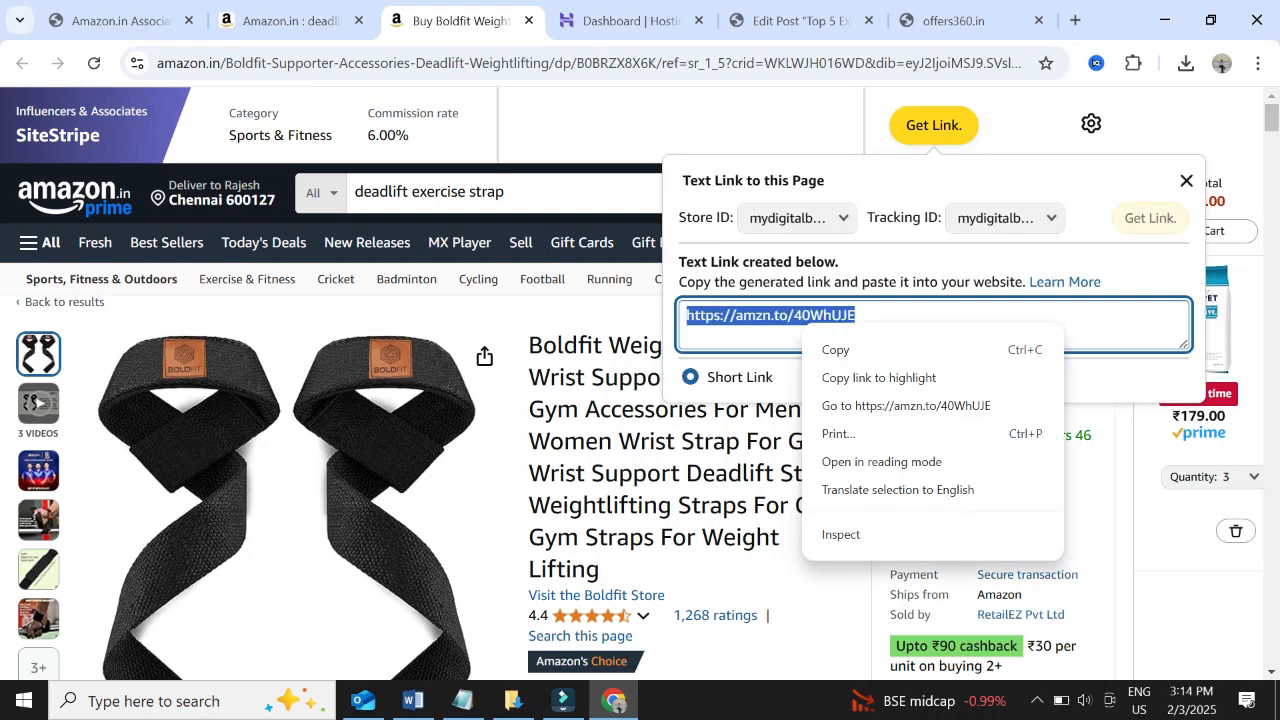
left_click(848, 374)
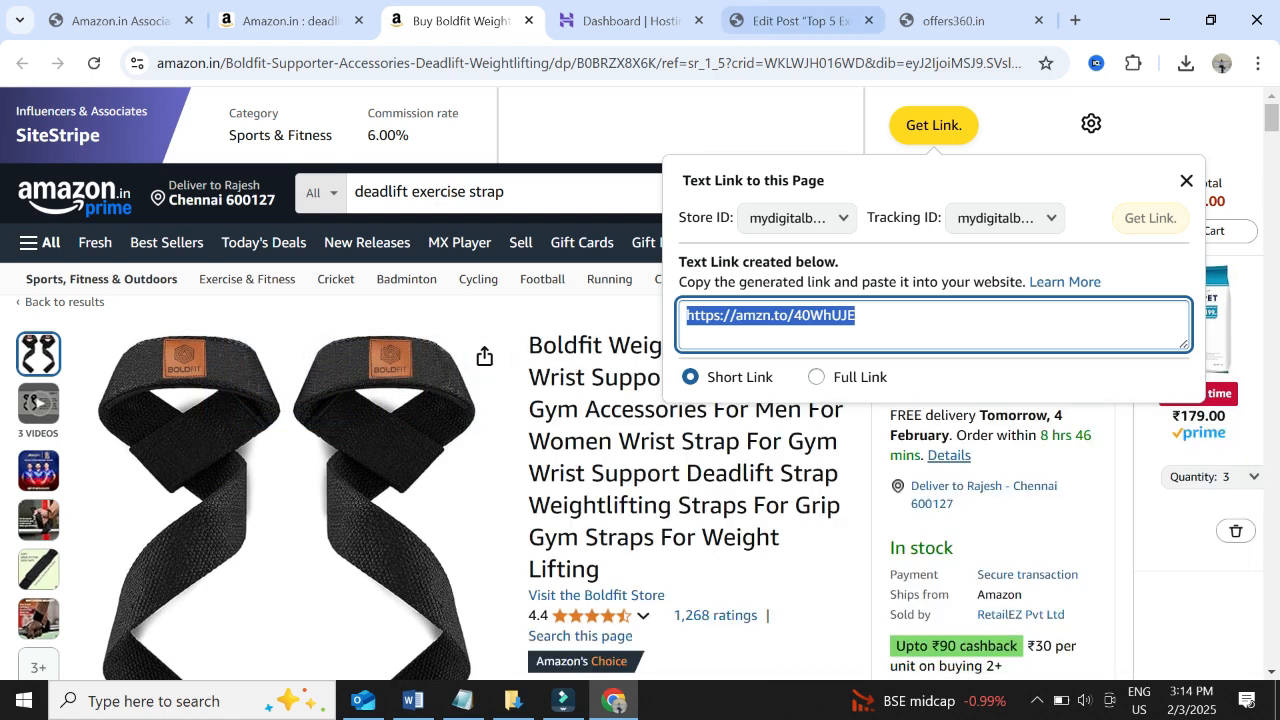
left_click(1186, 181)
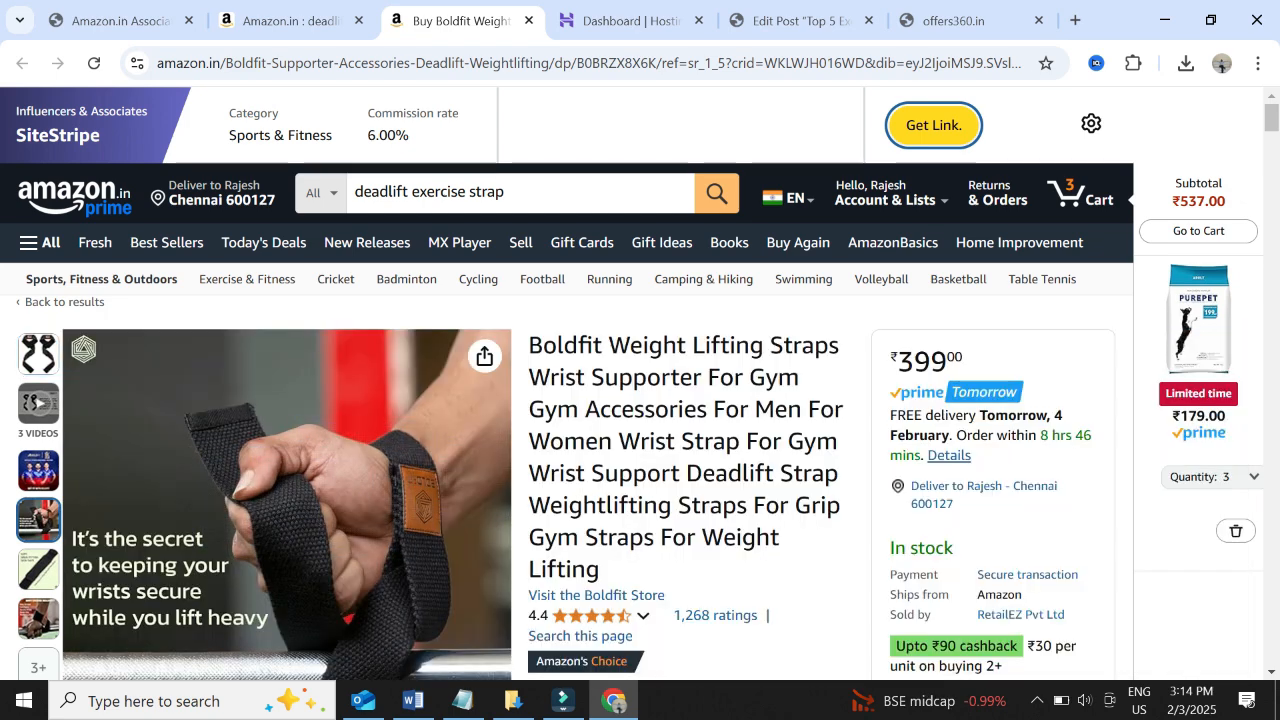
- Save the Boldfit product photo of the strap wrapped around a hand to Downloads as "Dead Lift Strap"
right_click(440, 498)
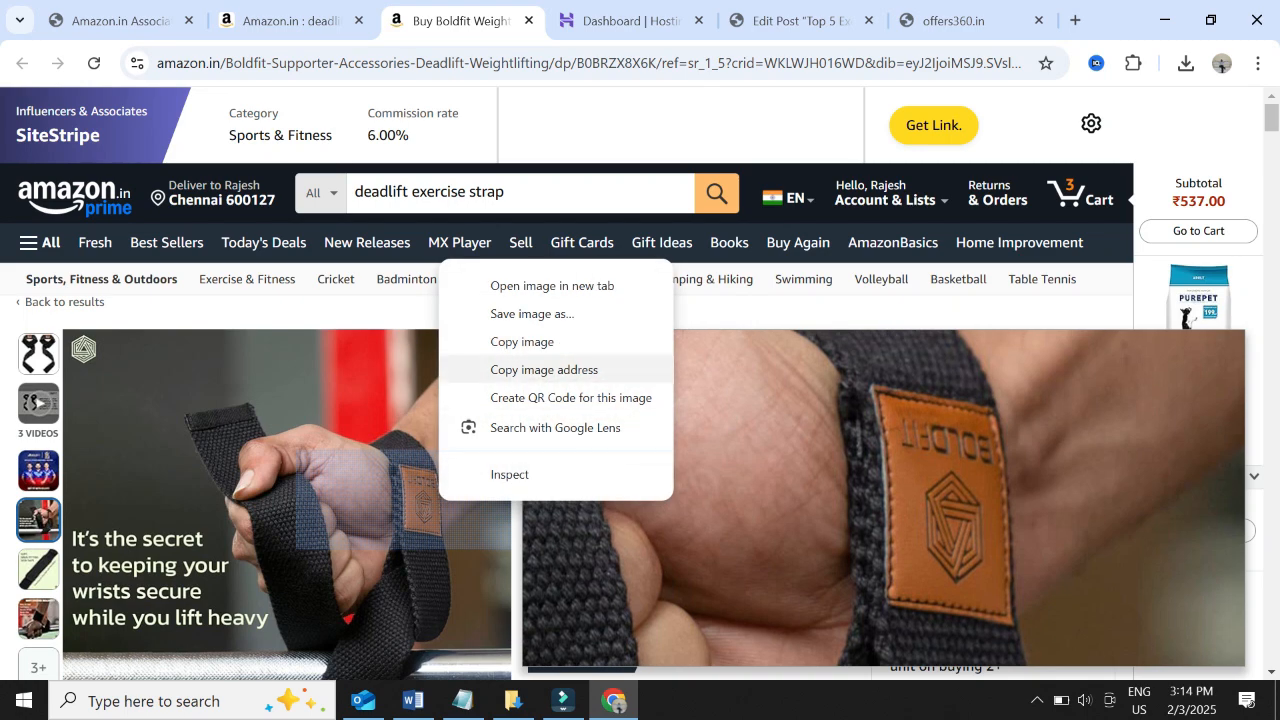
left_click(533, 314)
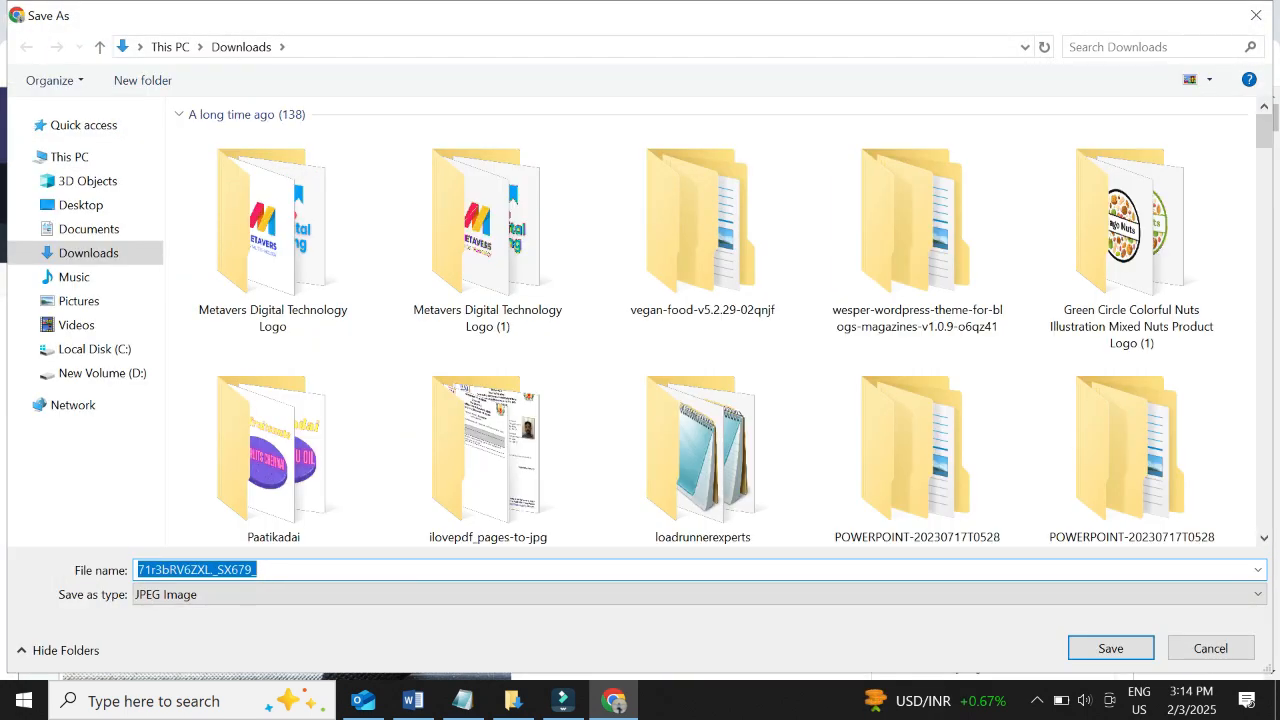
type("Dead Lift Strap")
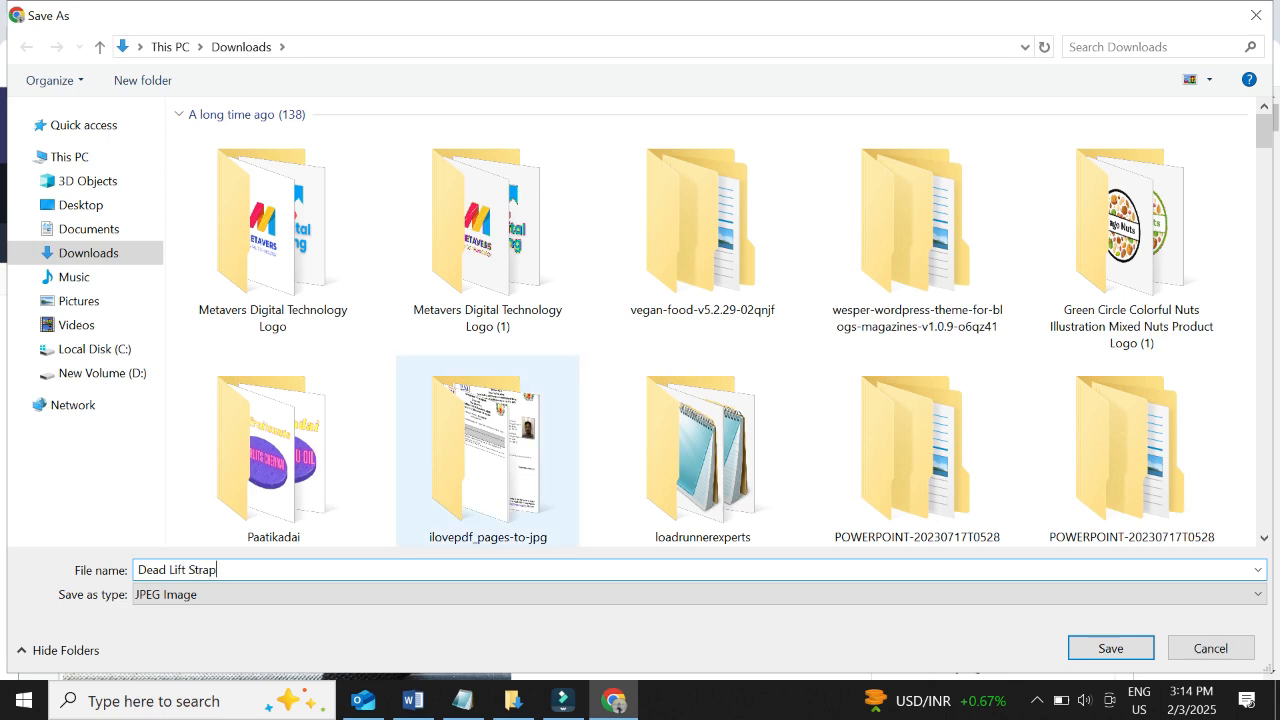
left_click(1110, 648)
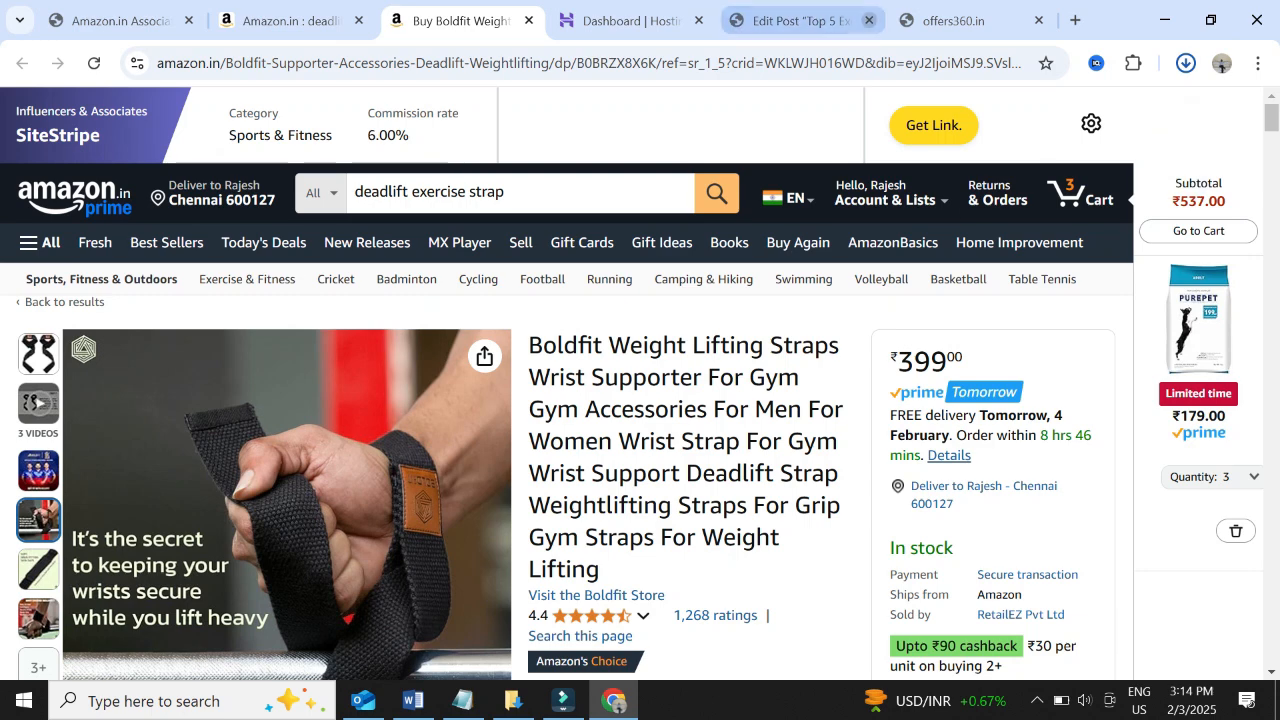
- Switch to the WordPress post and add an empty paragraph directly below the "Deadlifts: Strengthening Your Entire Posterior Chain" heading
left_click(795, 20)
left_click(371, 527)
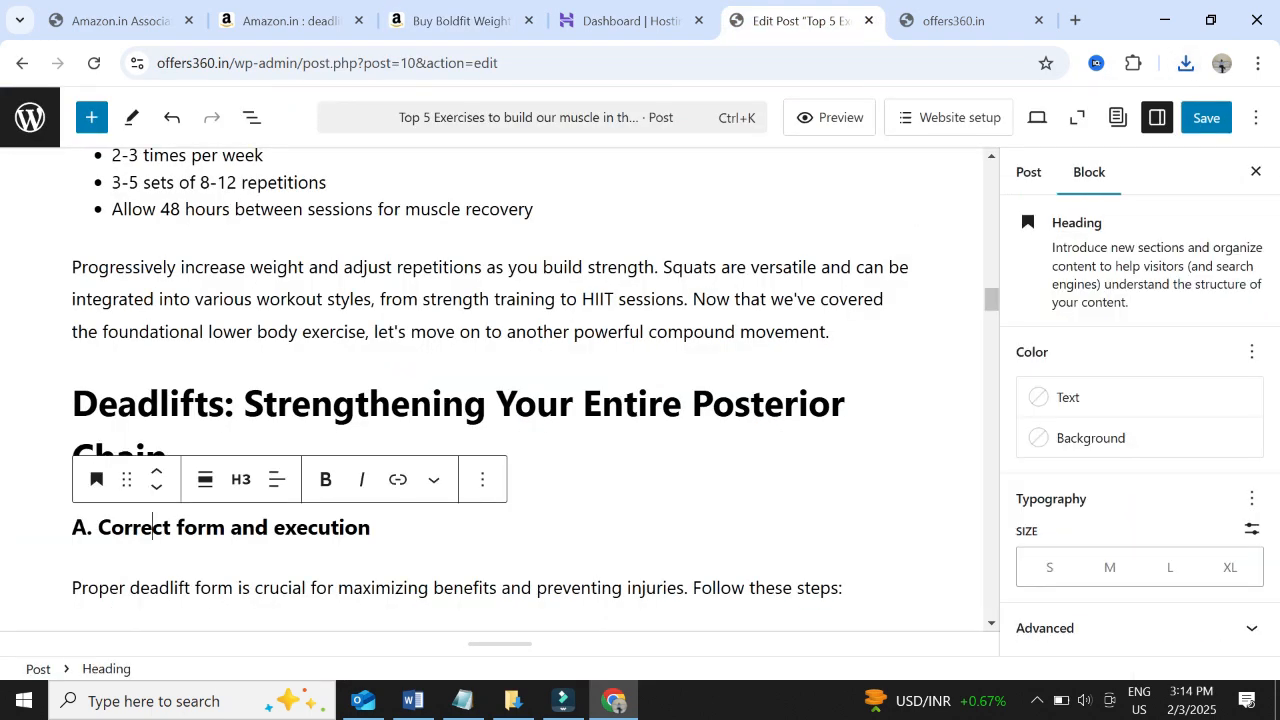
scroll(490, 390, "down", 8)
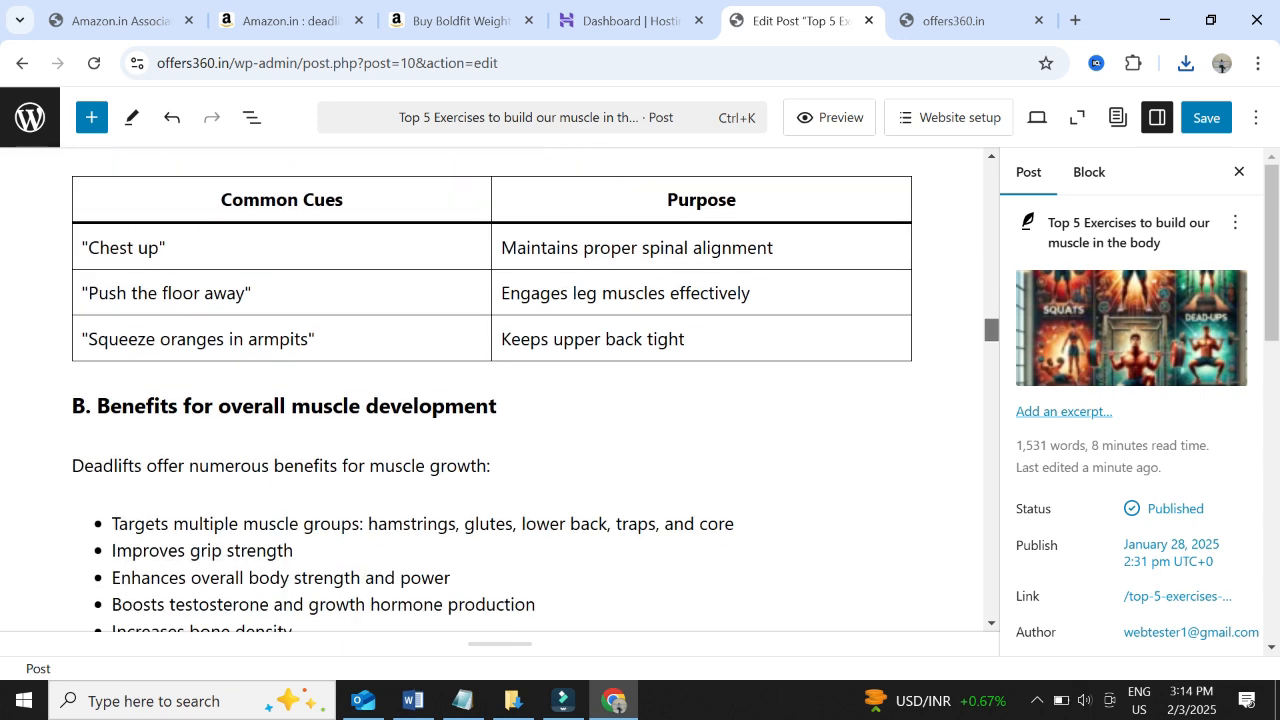
scroll(153, 389, "up", 6)
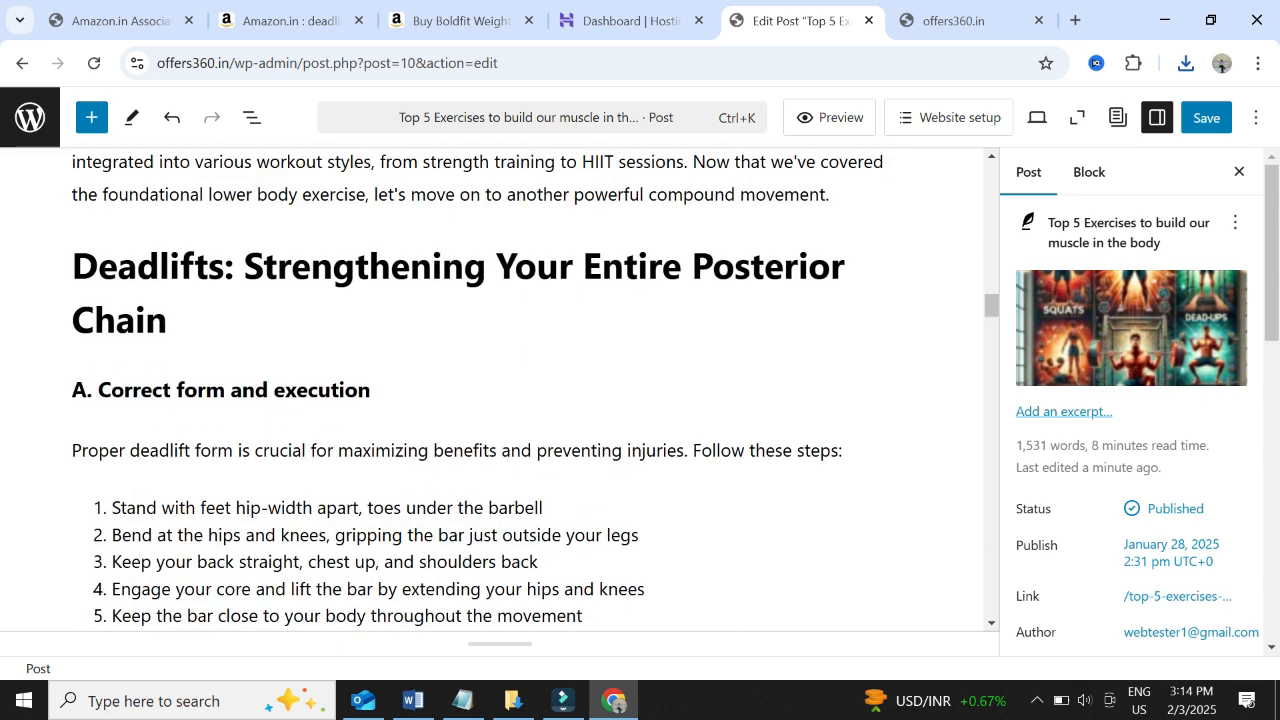
left_click(168, 320)
key("Return")
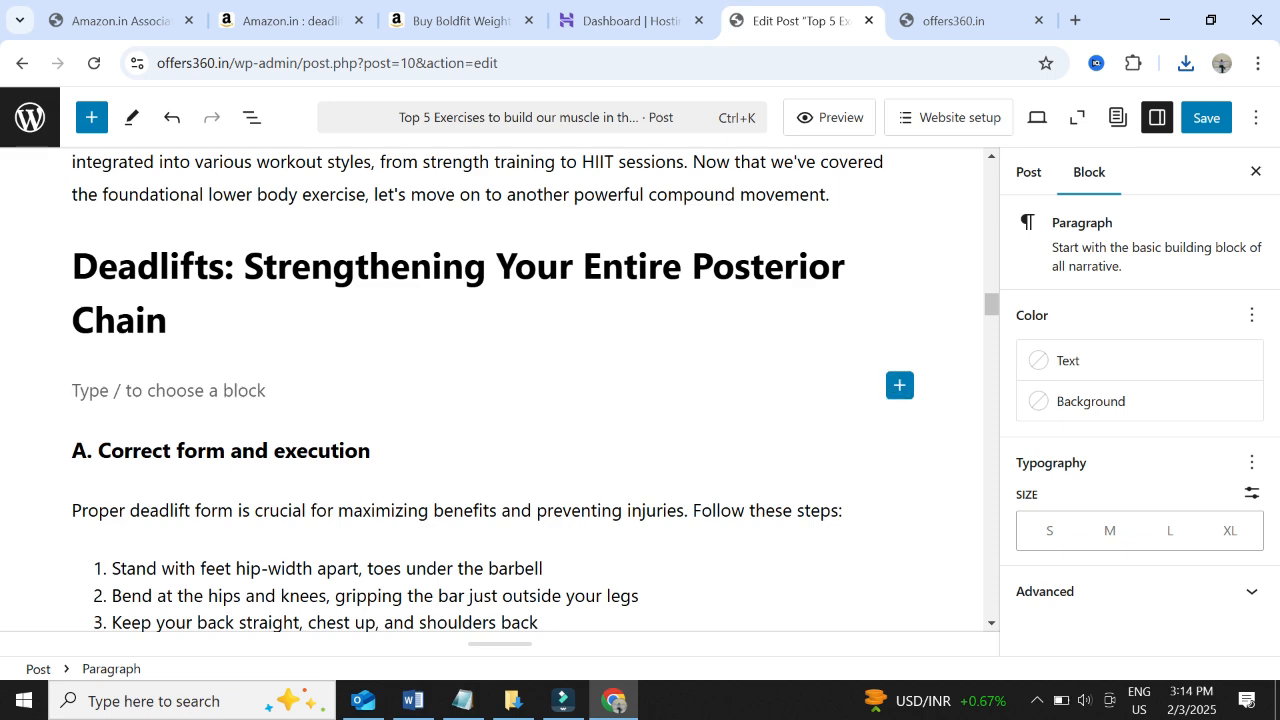
- Insert an Image block in the empty paragraph and upload the saved deadlift strap photo from Downloads
left_click(900, 385)
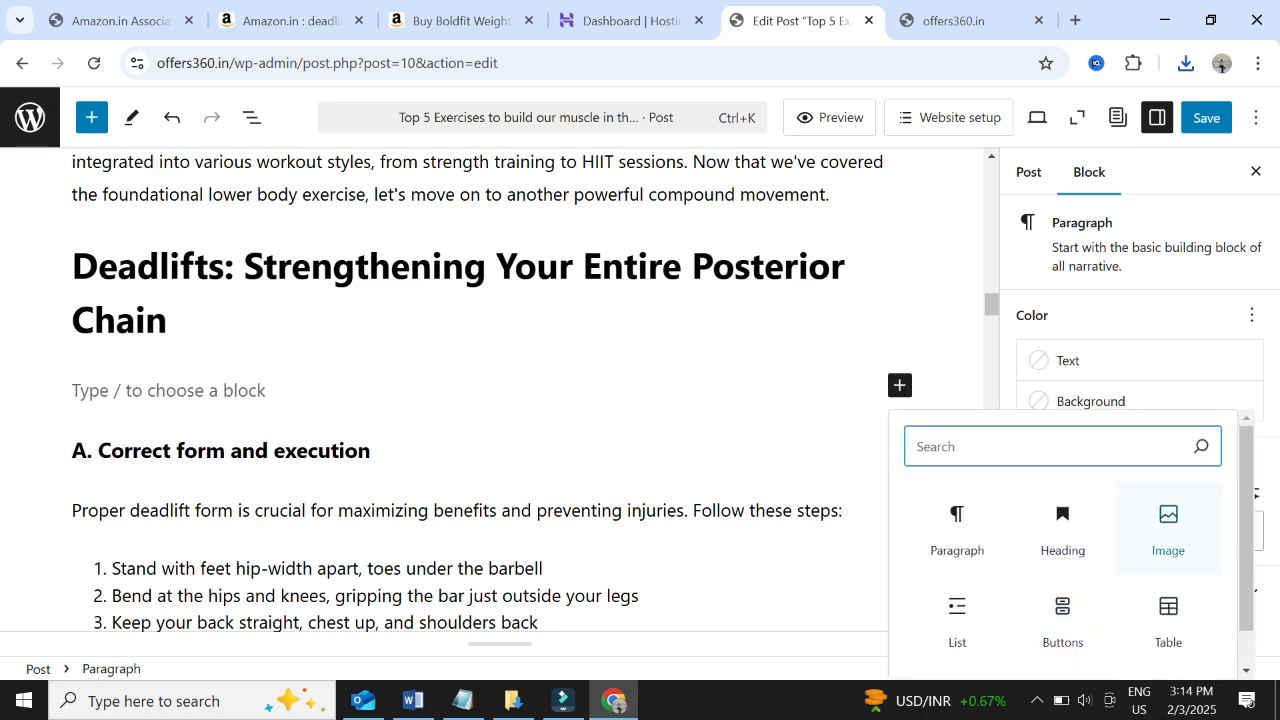
left_click(1168, 528)
left_click(128, 491)
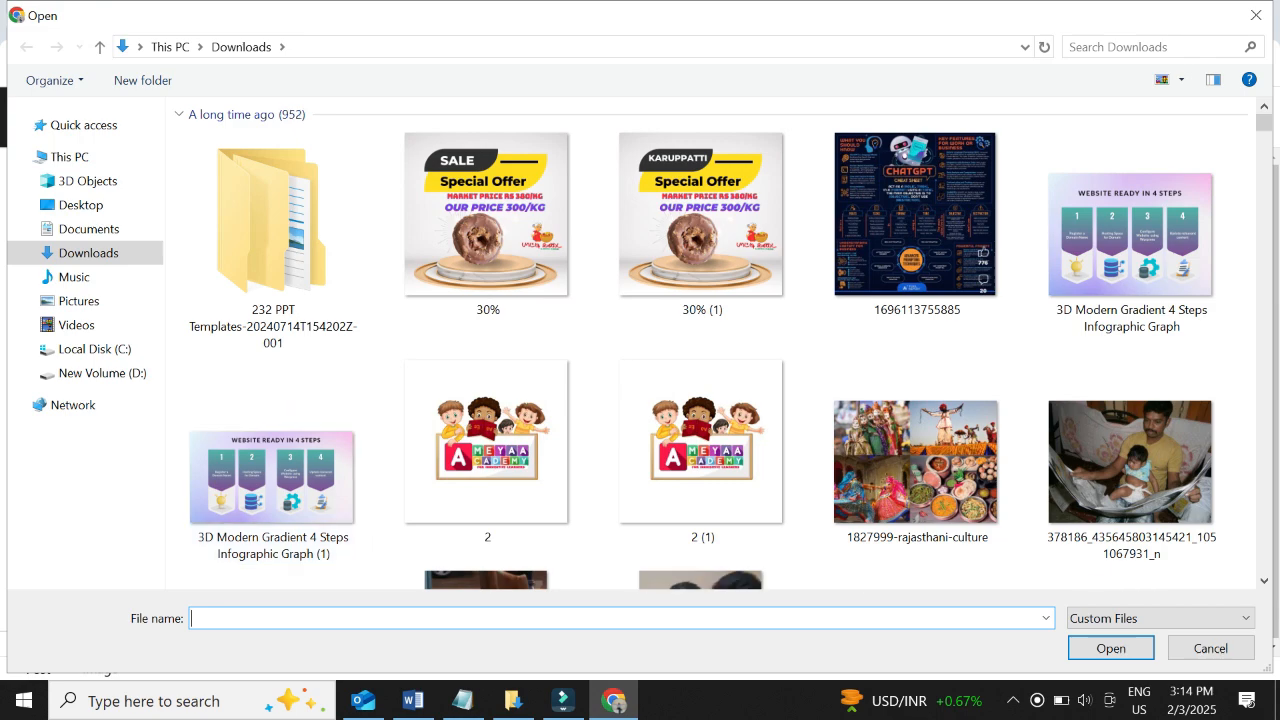
left_click_drag(1264, 122, 1264, 568)
double_click(487, 490)
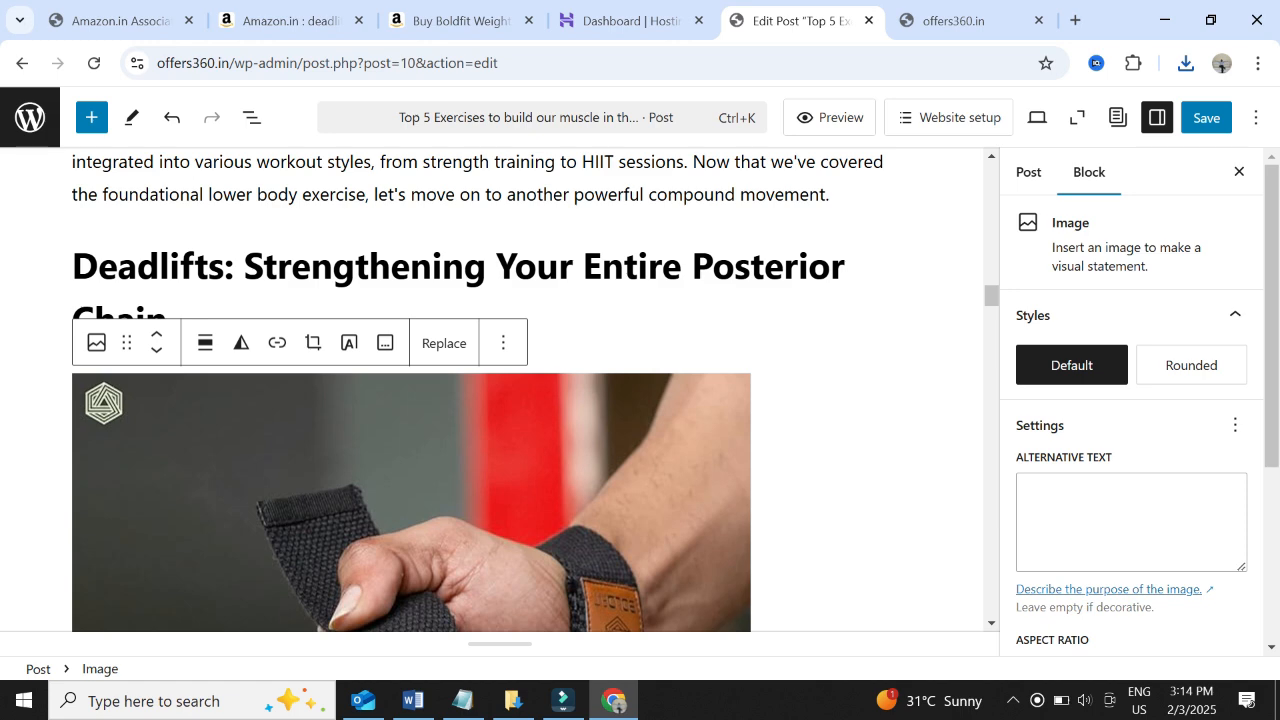
- Add an empty paragraph between the deadlift strap image and the "A. Correct form and execution" heading
left_click_drag(991, 296, 991, 321)
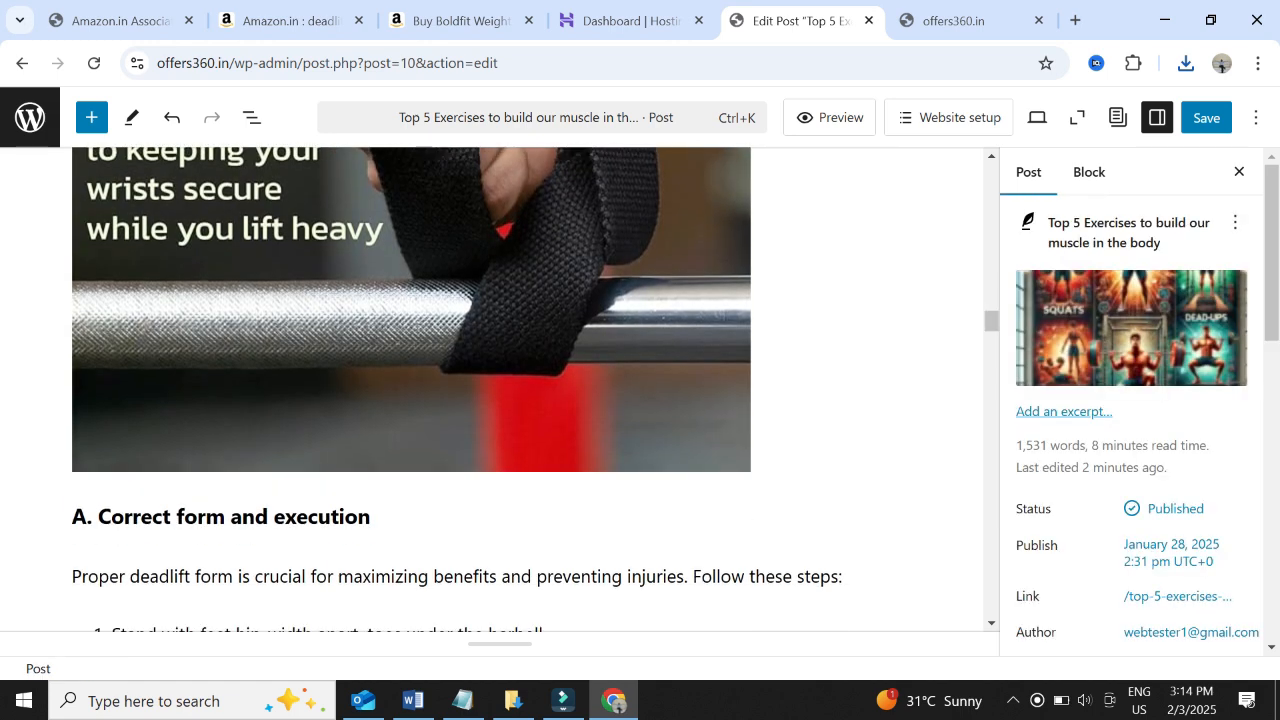
left_click(99, 517)
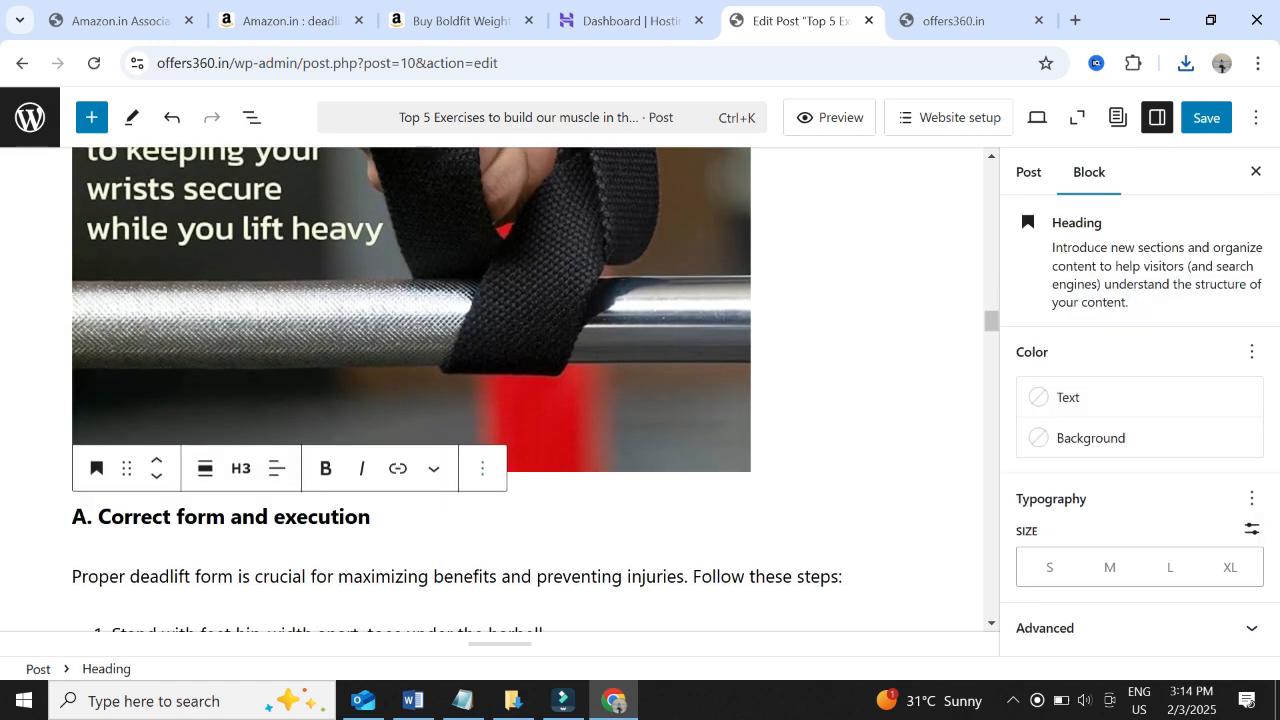
key("Up")
left_click(371, 517)
key("Return")
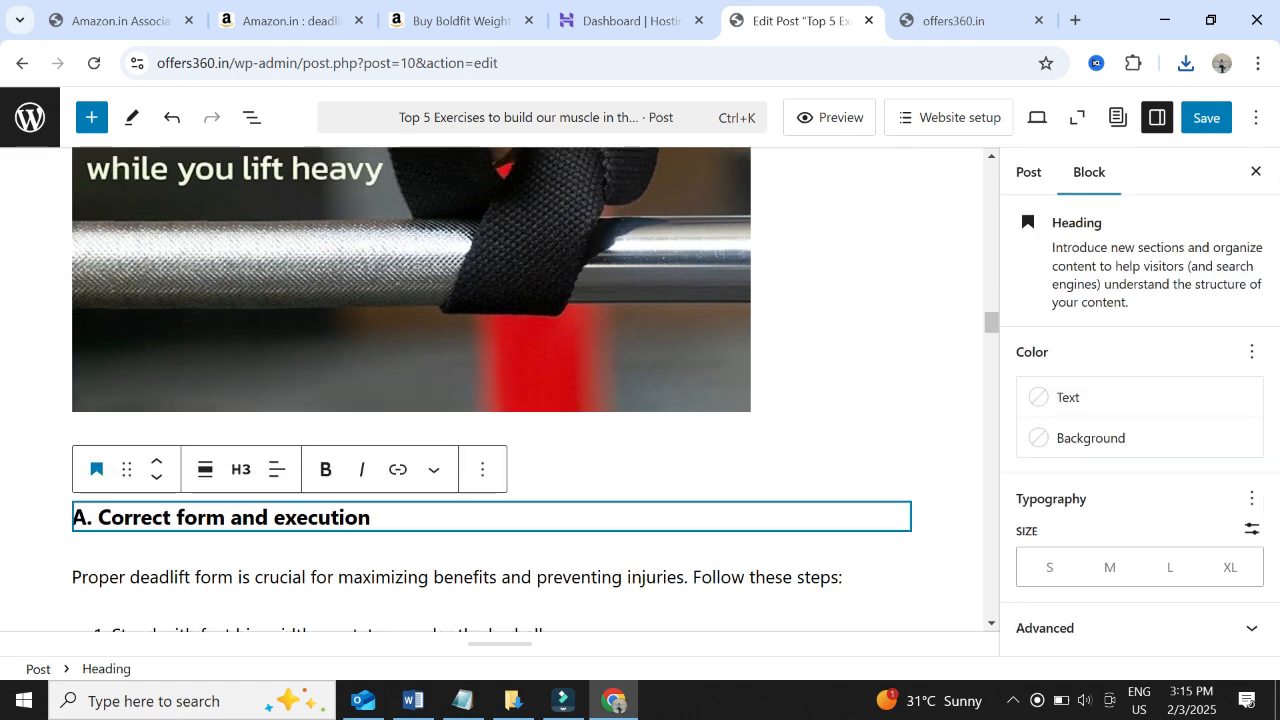
left_click(38, 462)
left_click(168, 457)
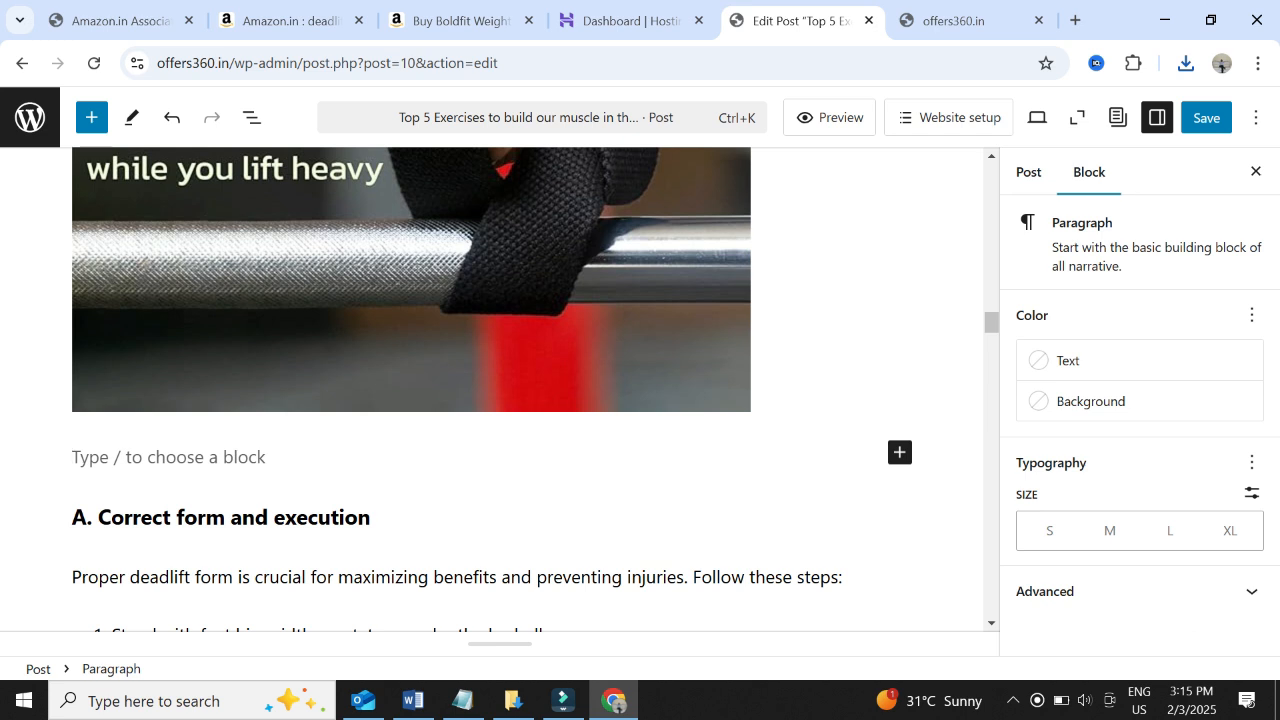
- Insert a Buttons block in the empty paragraph and label its button "Buy now"
left_click(900, 452)
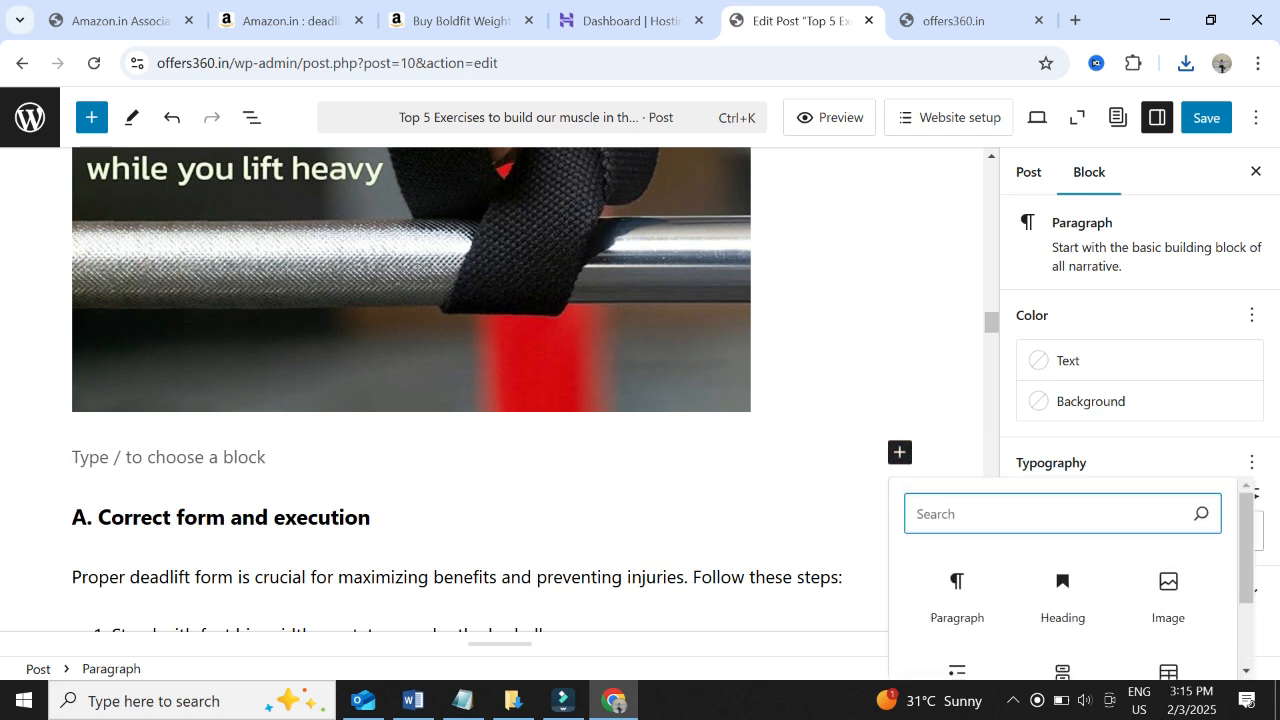
type("button")
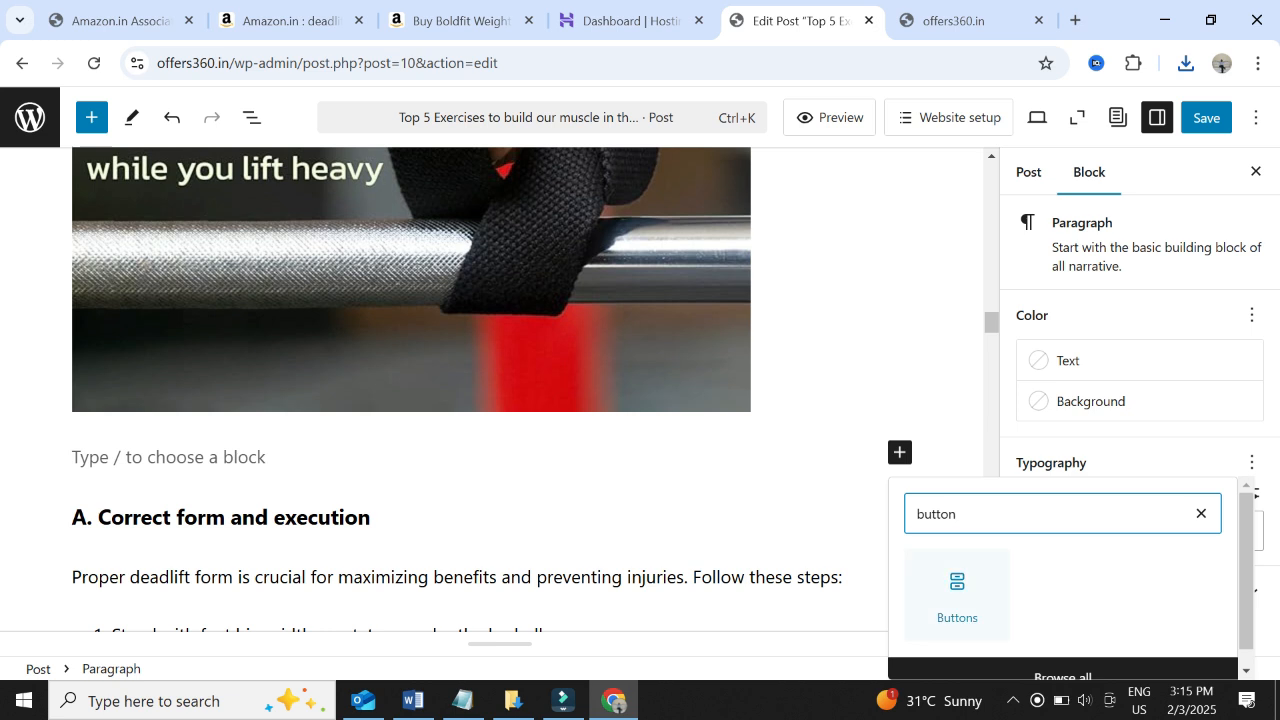
key("Tab")
key("Return")
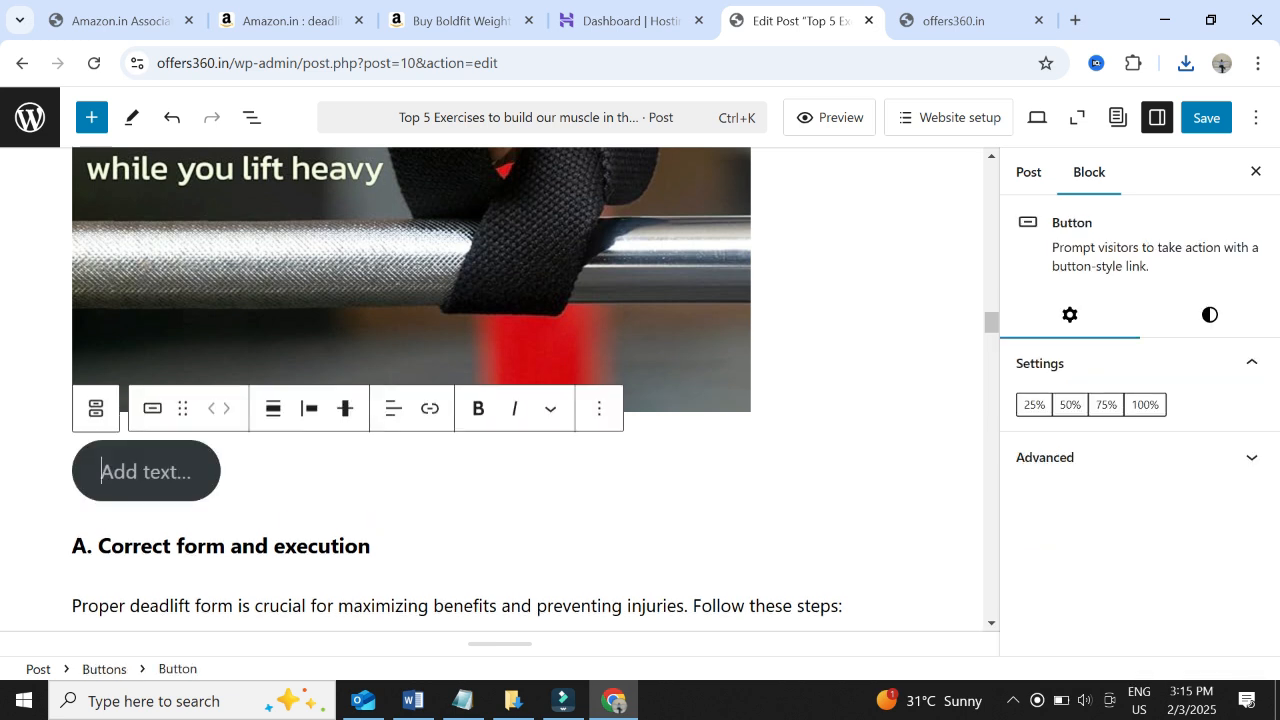
type("Buy ")
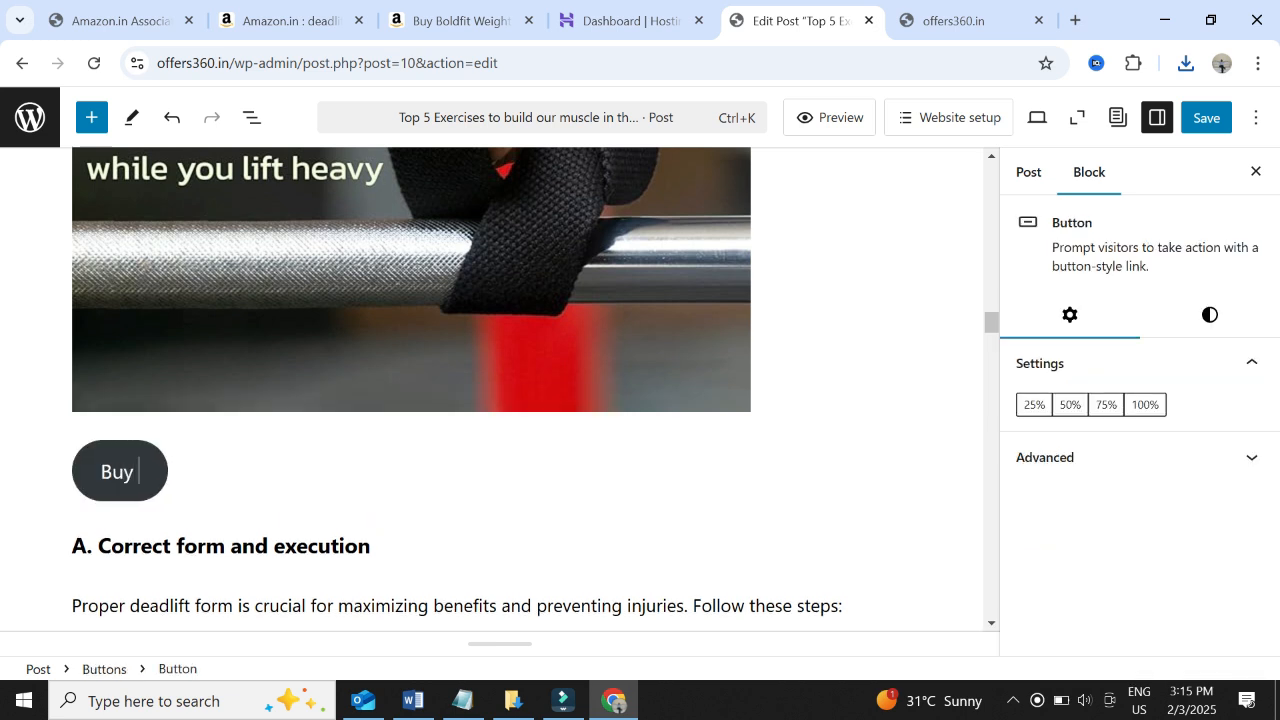
type("now")
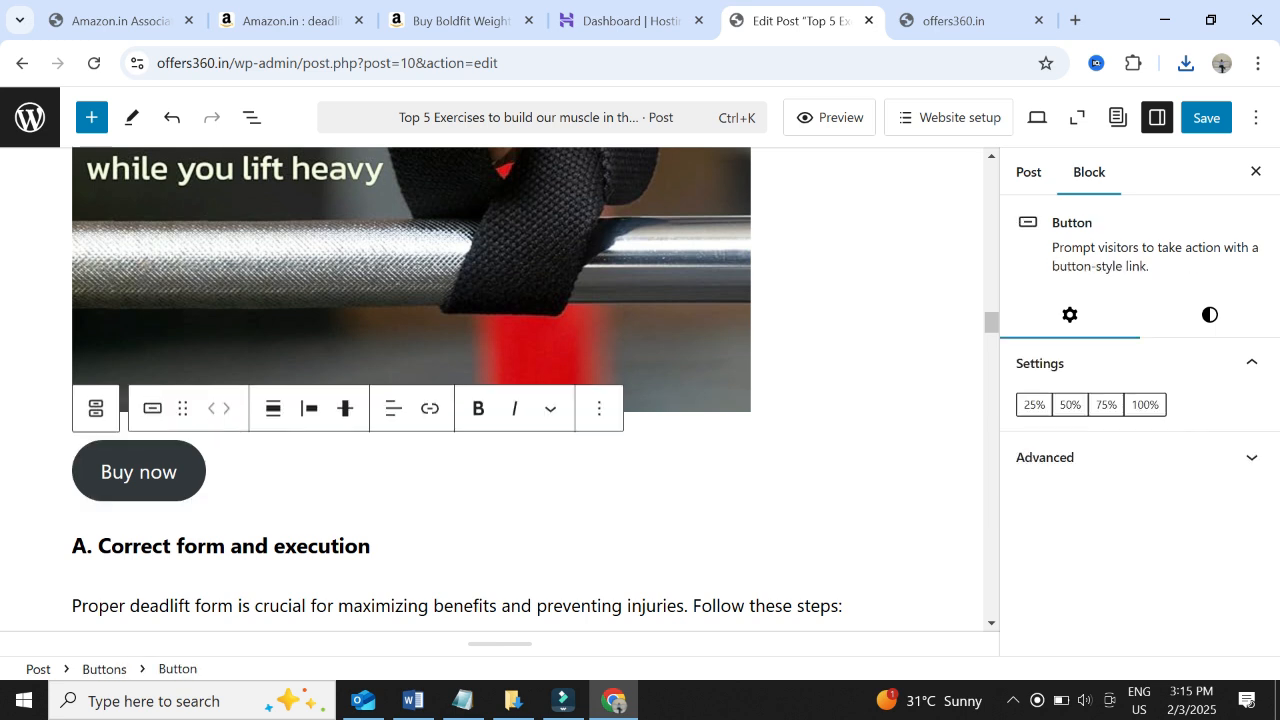
left_click(123, 471)
left_click(429, 408)
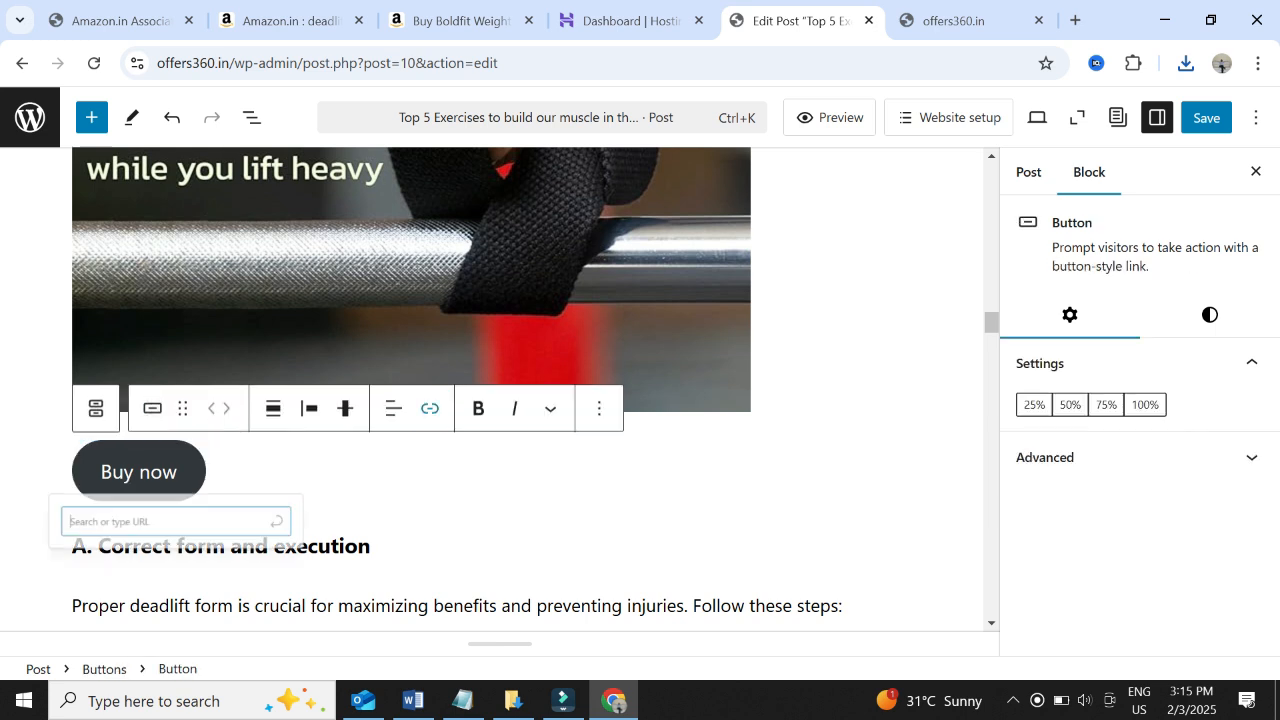
key("ctrl+v")
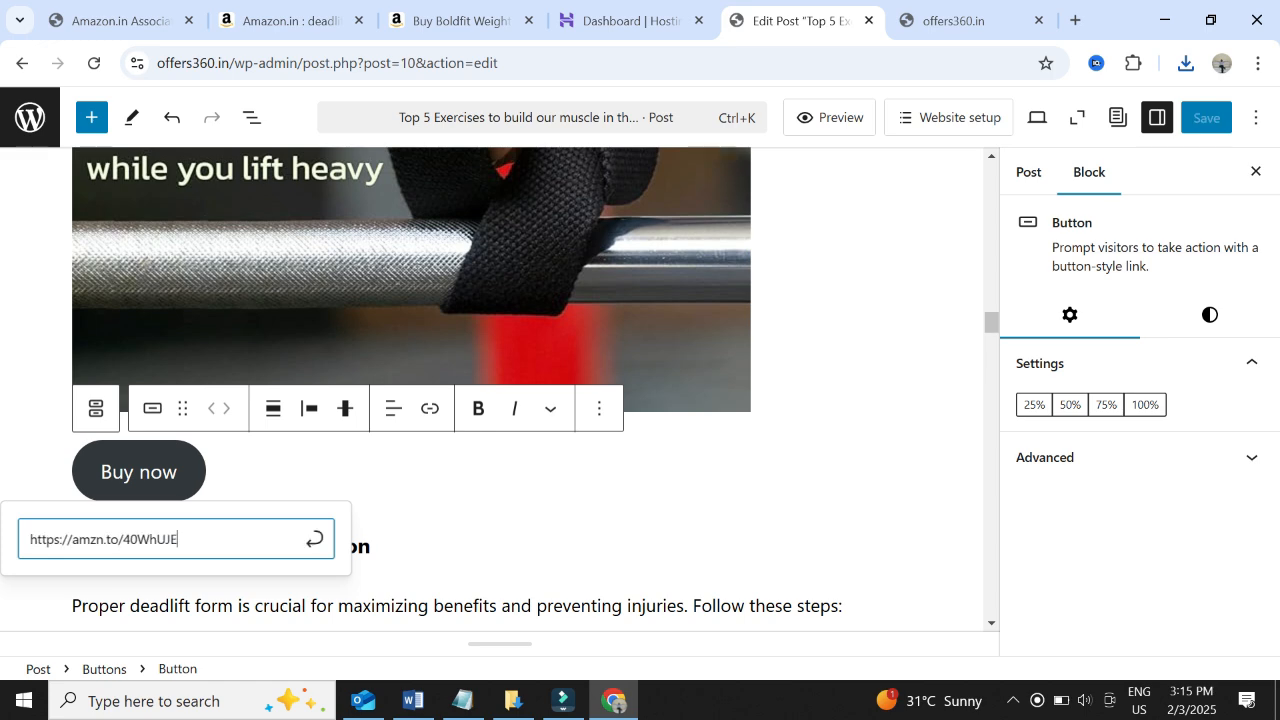
key("Return")
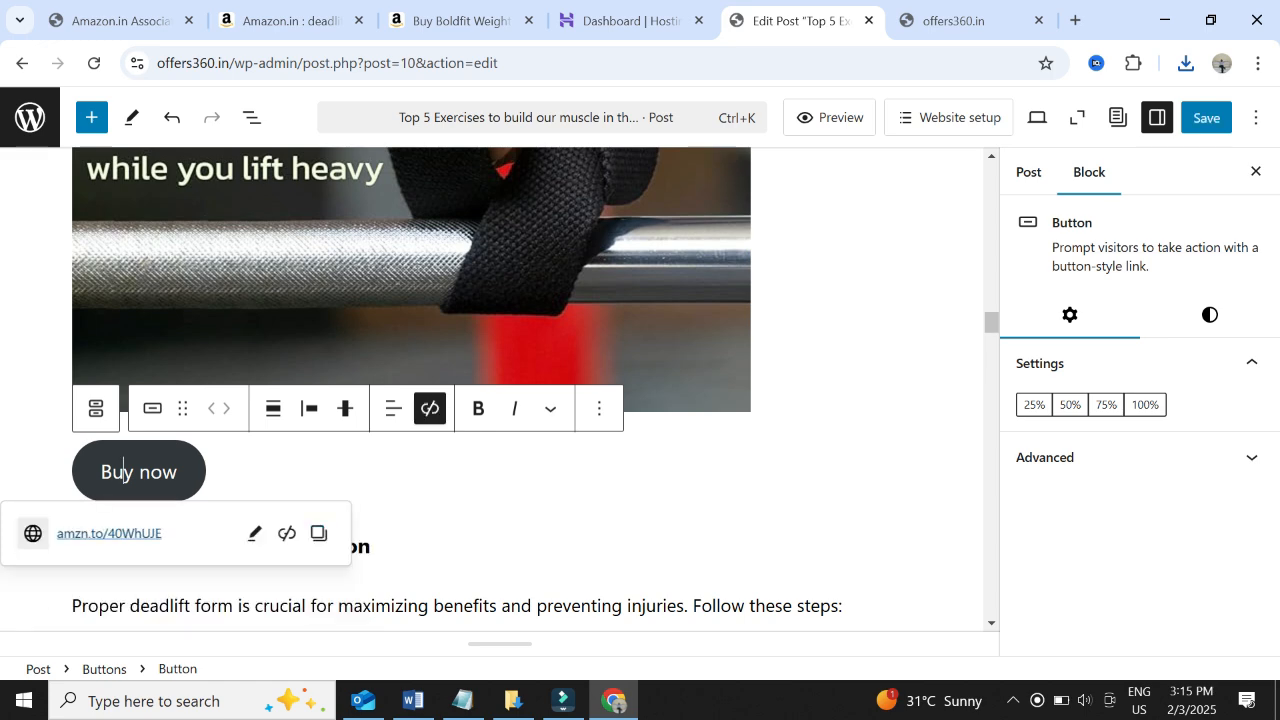
left_click(480, 540)
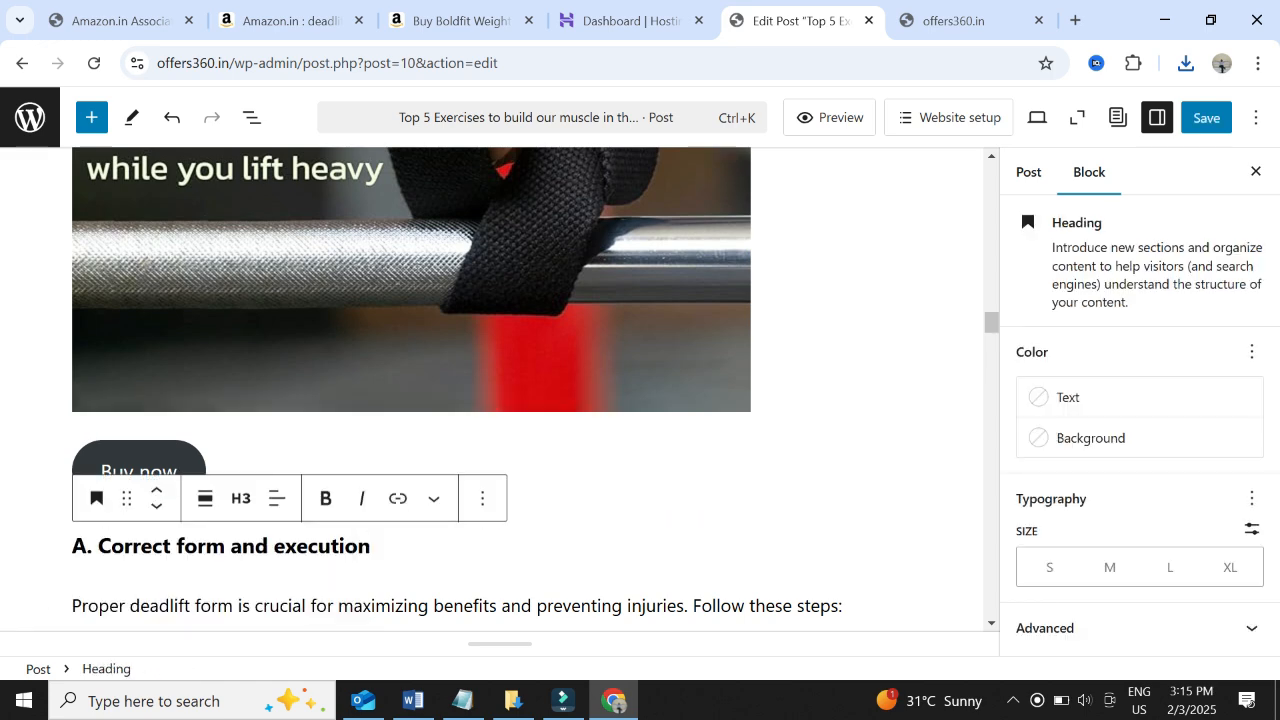
- Add a paragraph reading "Dead Lift Strap" between the Deadlifts heading and the strap image
left_click_drag(991, 322, 991, 294)
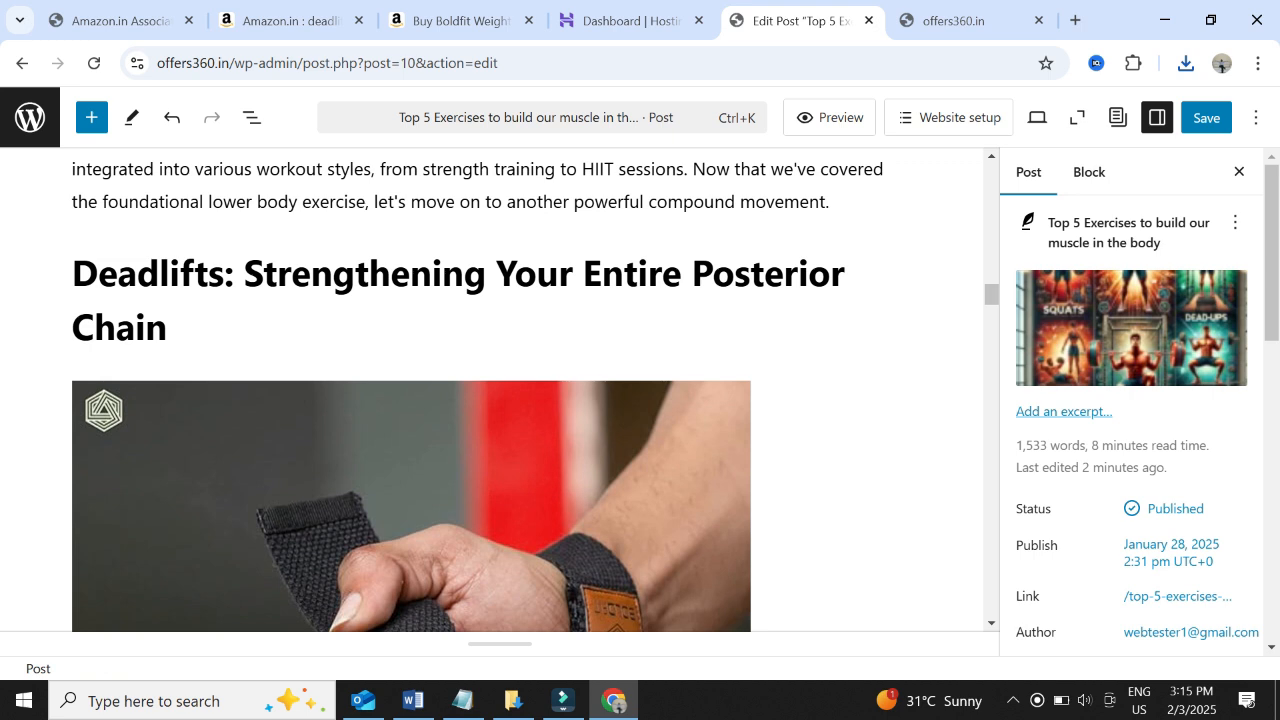
left_click(172, 328)
key("Return")
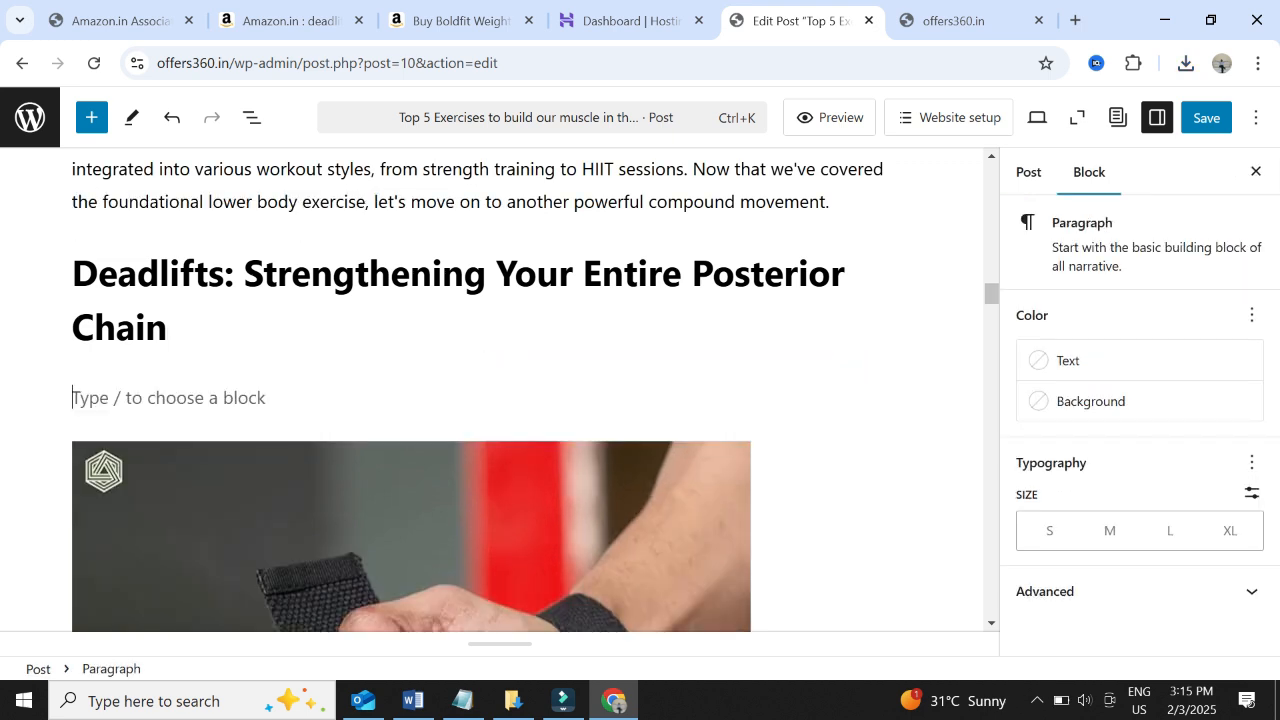
type("Dead Lift Strap")
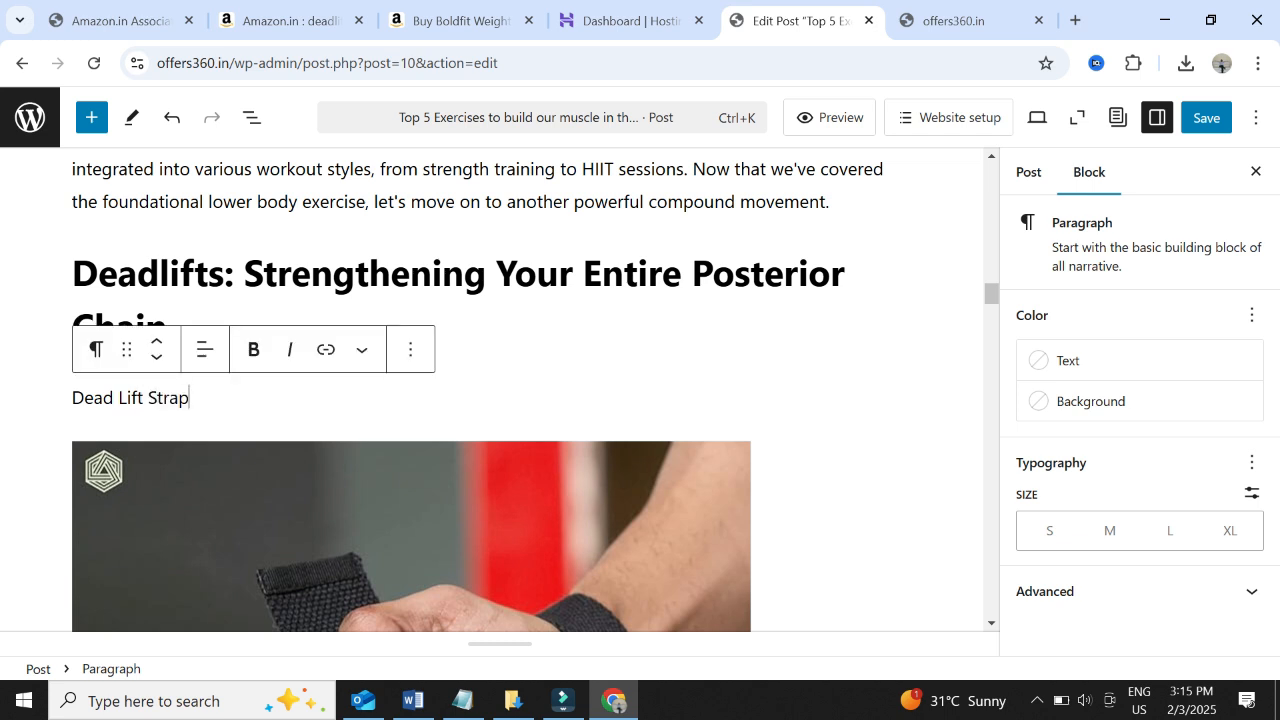
key("Down")
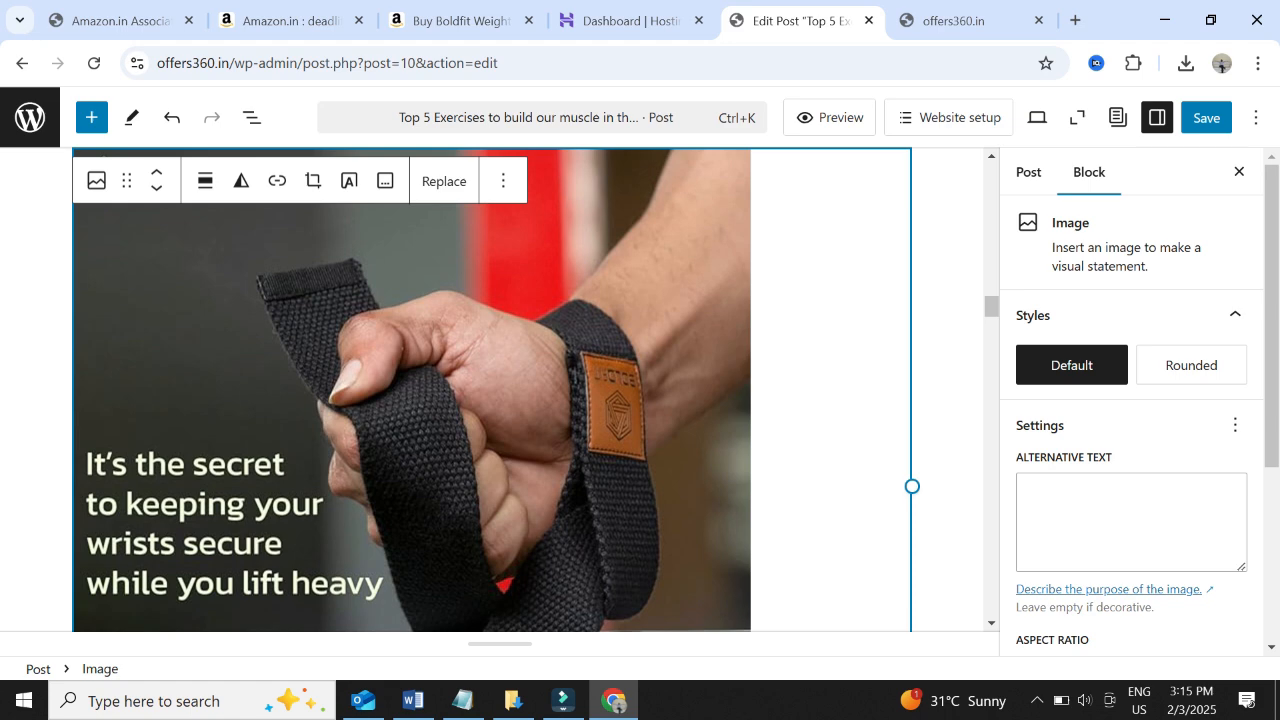
- Make the "Dead Lift Strap" caption line above the image bold
left_click_drag(991, 307, 991, 290)
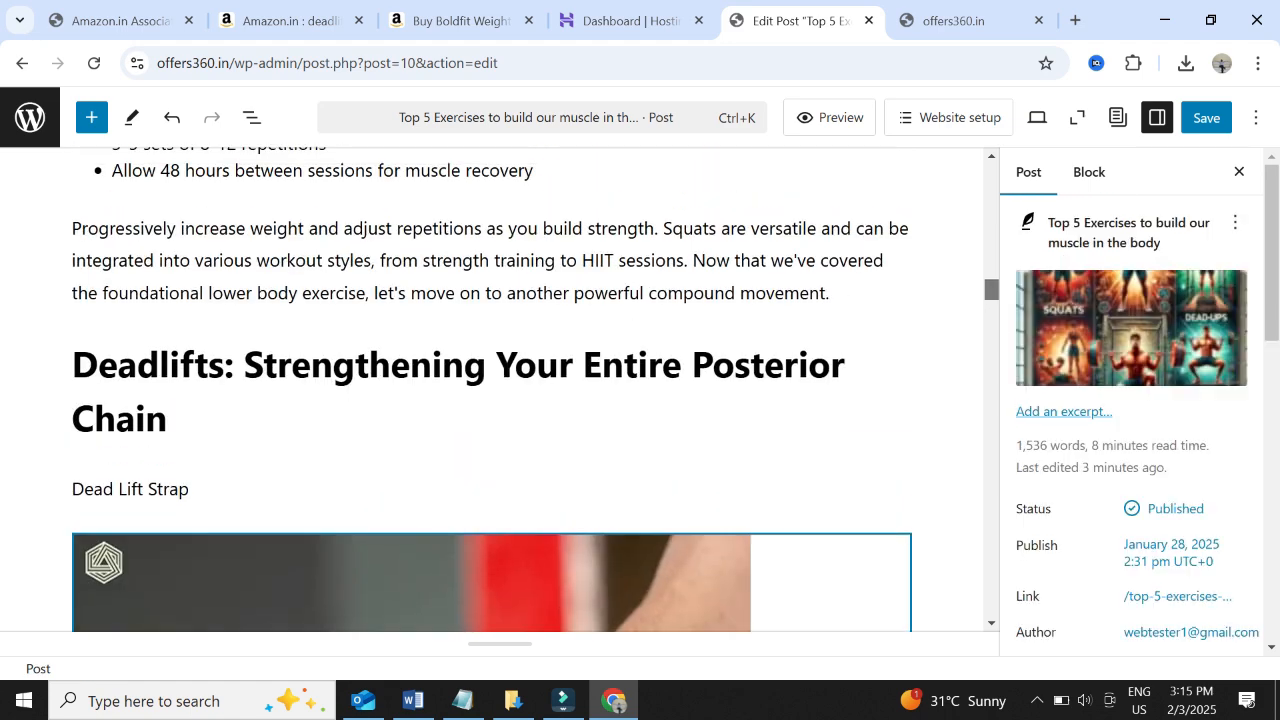
triple_click(96, 489)
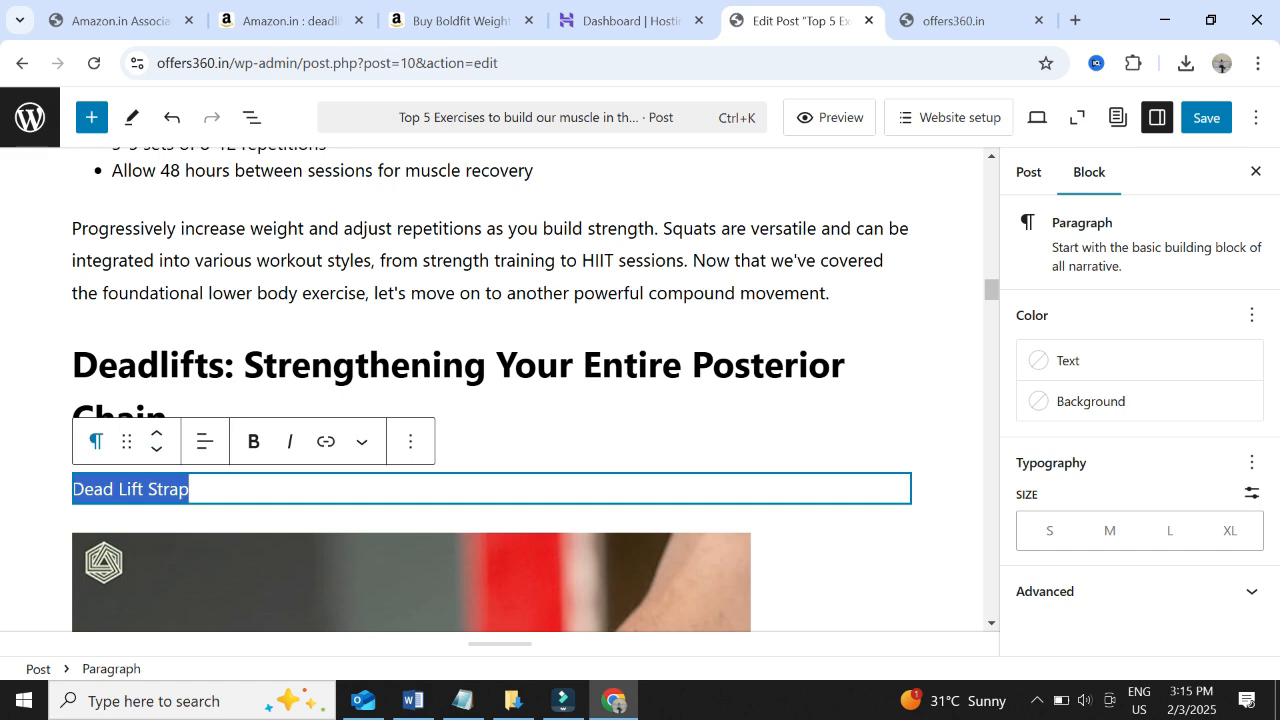
left_click(96, 441)
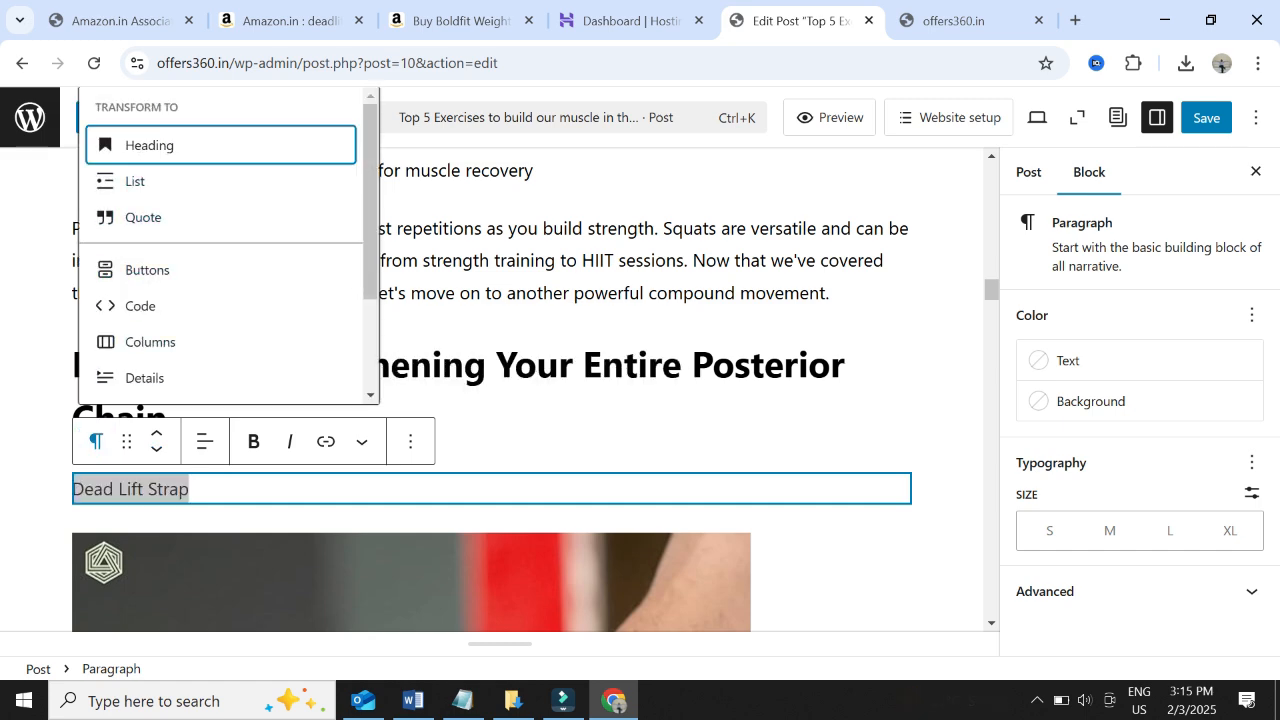
left_click_drag(370, 250, 370, 252)
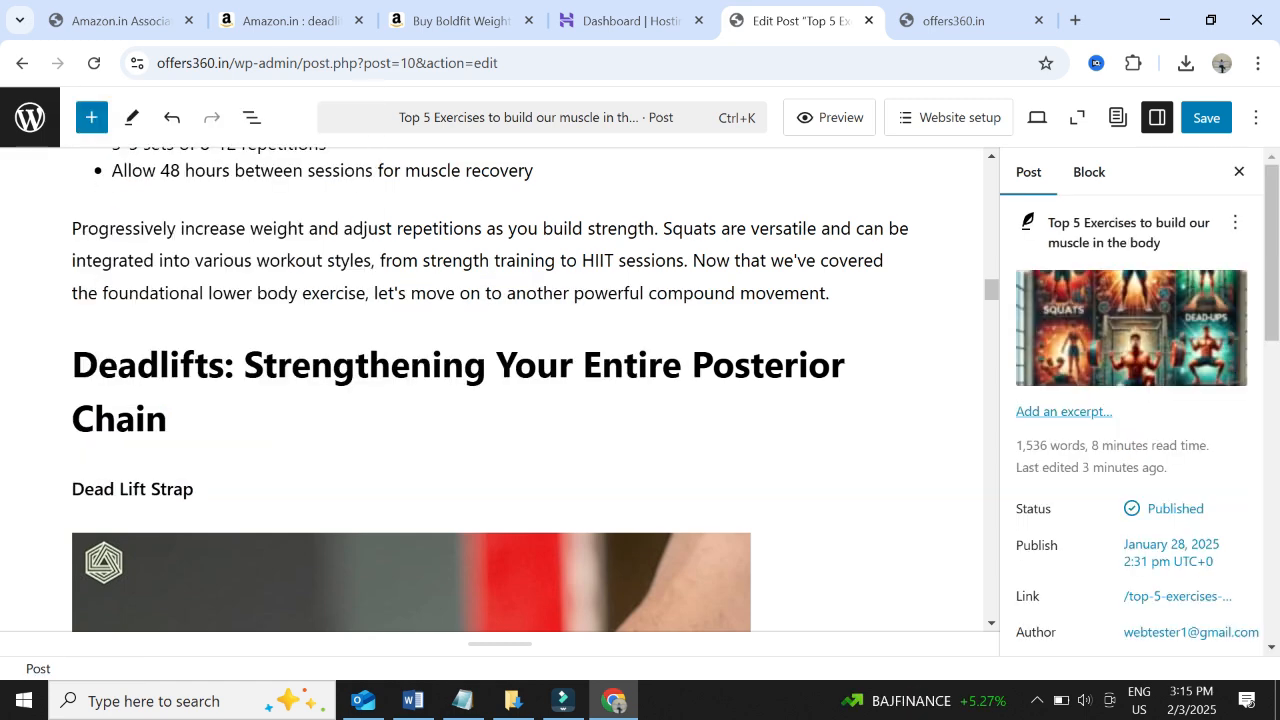
- Check the deadlift image and its "Buy now" button in the editor and save the post
scroll(500, 390, "down", 8)
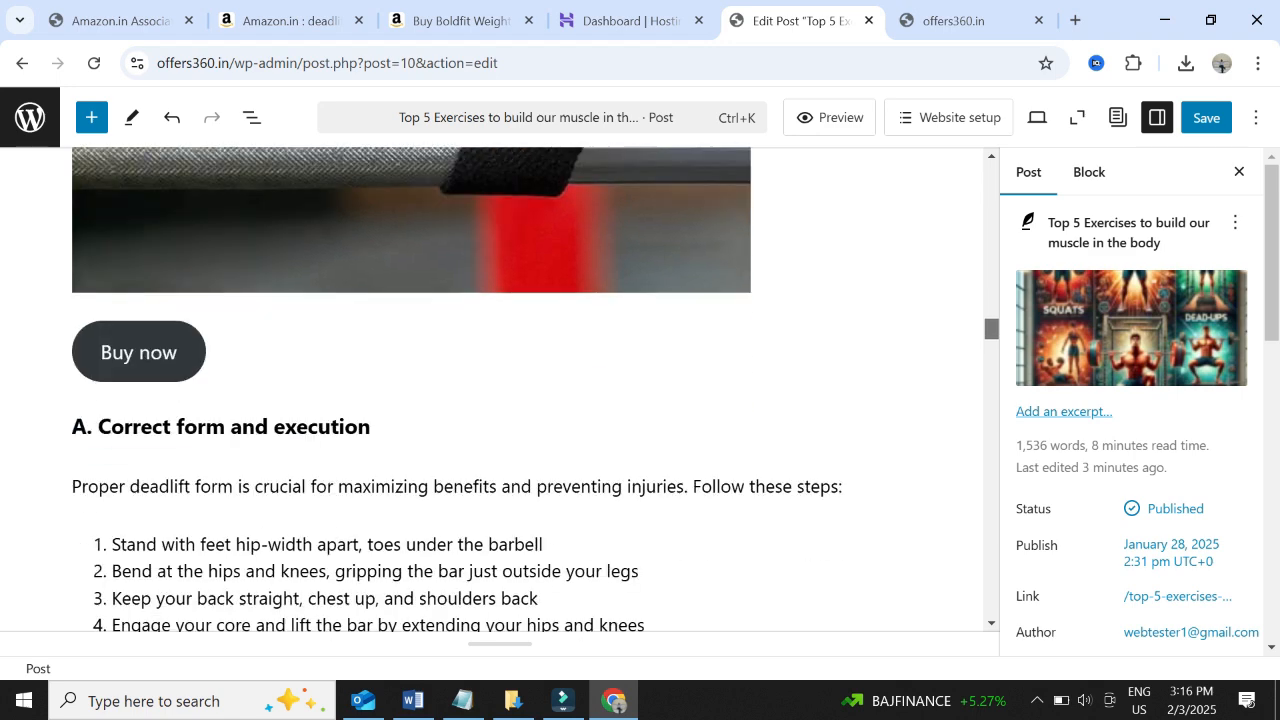
scroll(500, 390, "down", 1)
scroll(500, 390, "up", 2)
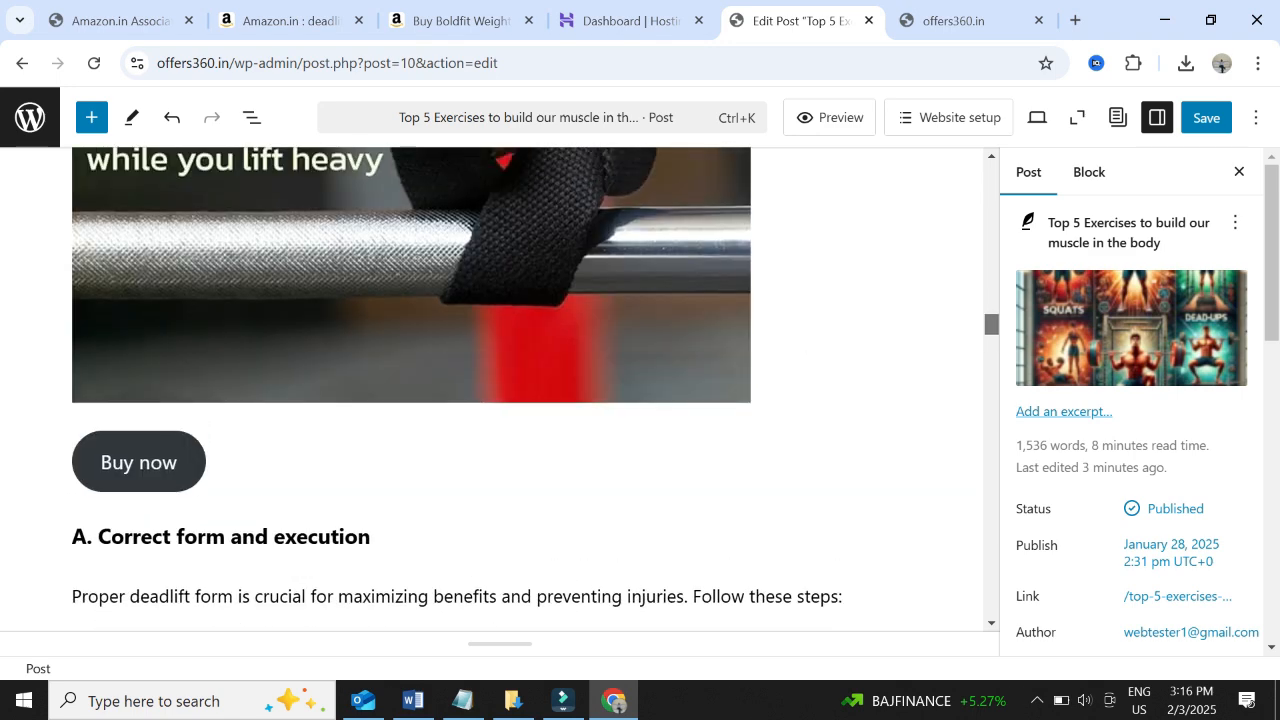
scroll(500, 390, "down", 1)
key("ctrl+s")
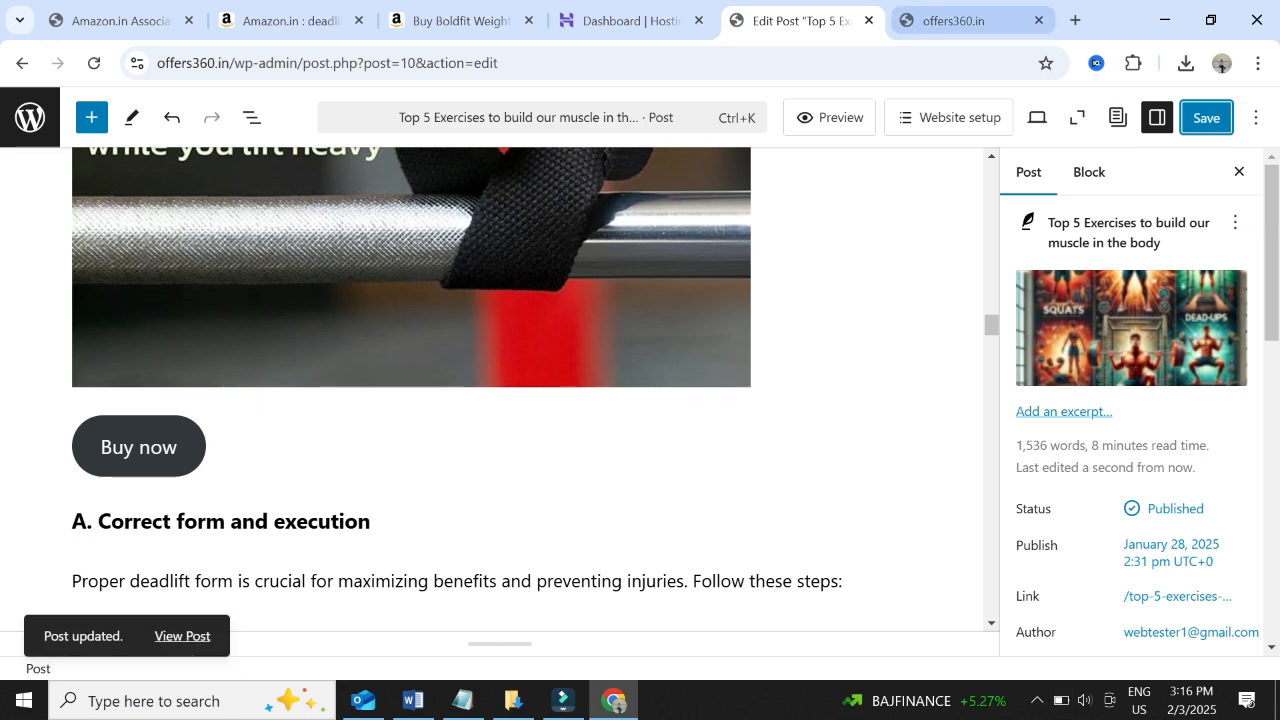
- Switch to the offers360.in site, reload it and open the "Top 5 Exercises to build our muscle in the body" post
left_click(965, 20)
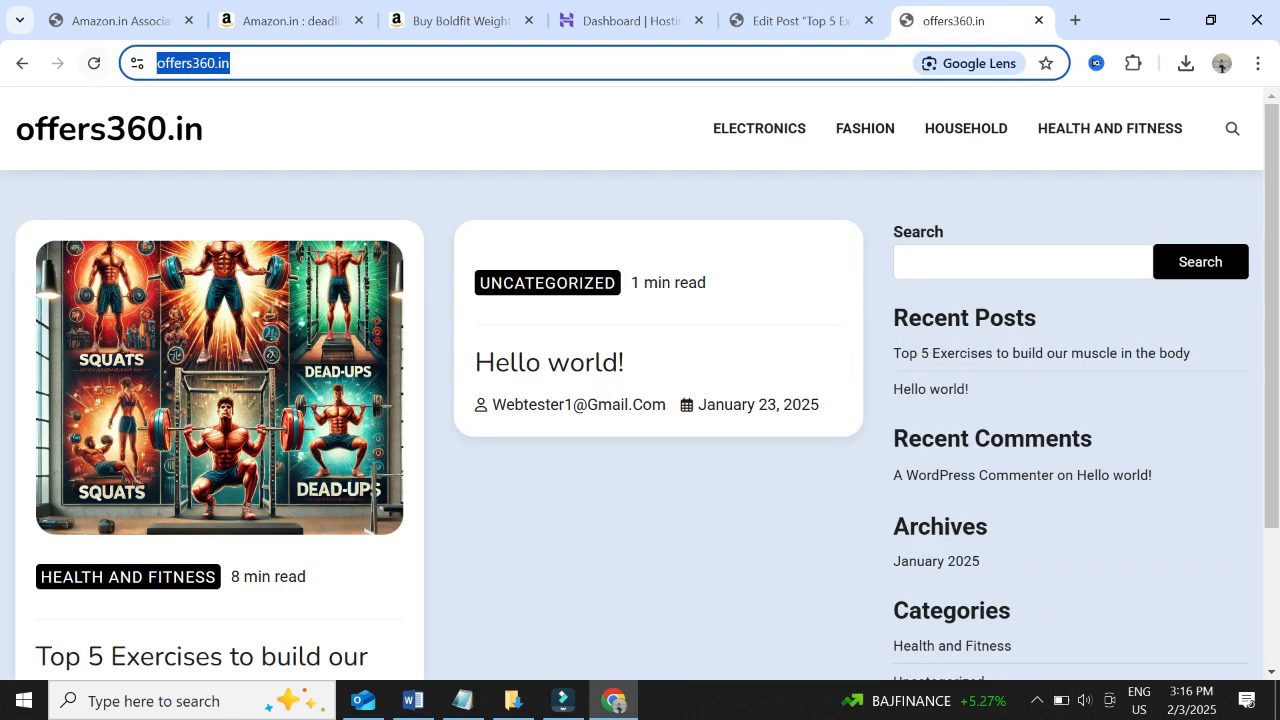
key("F5")
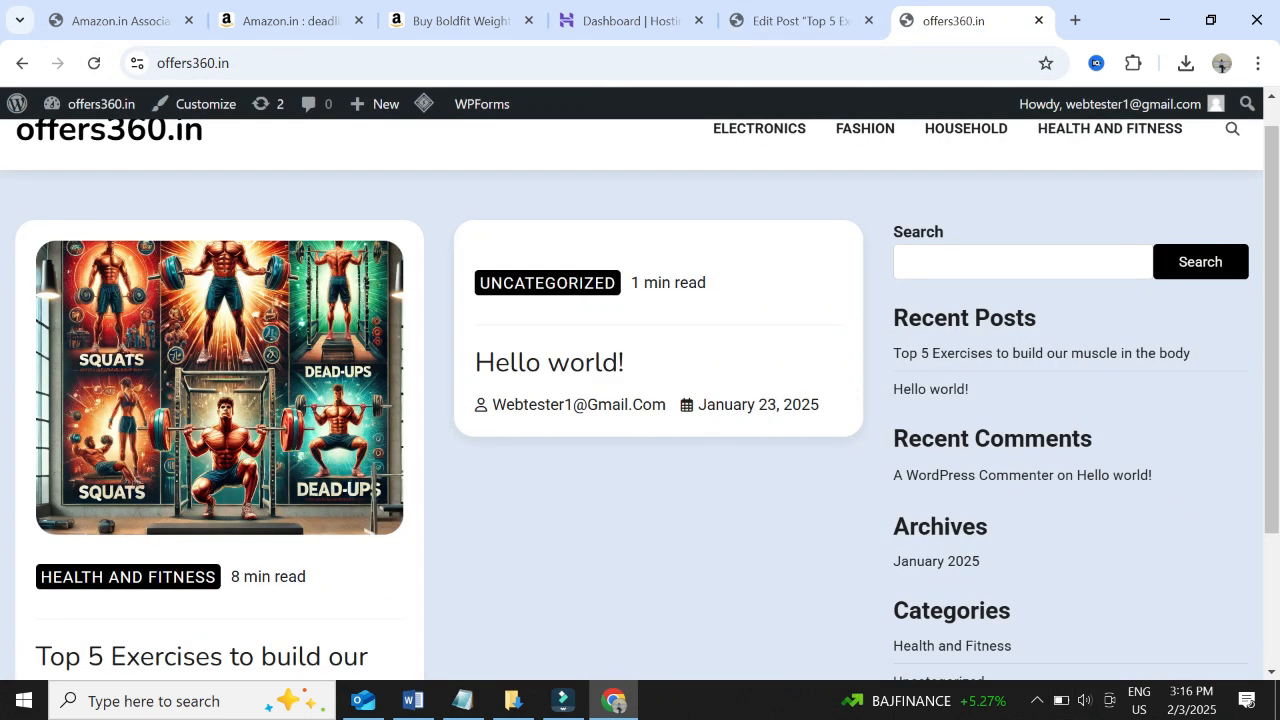
left_click(270, 450)
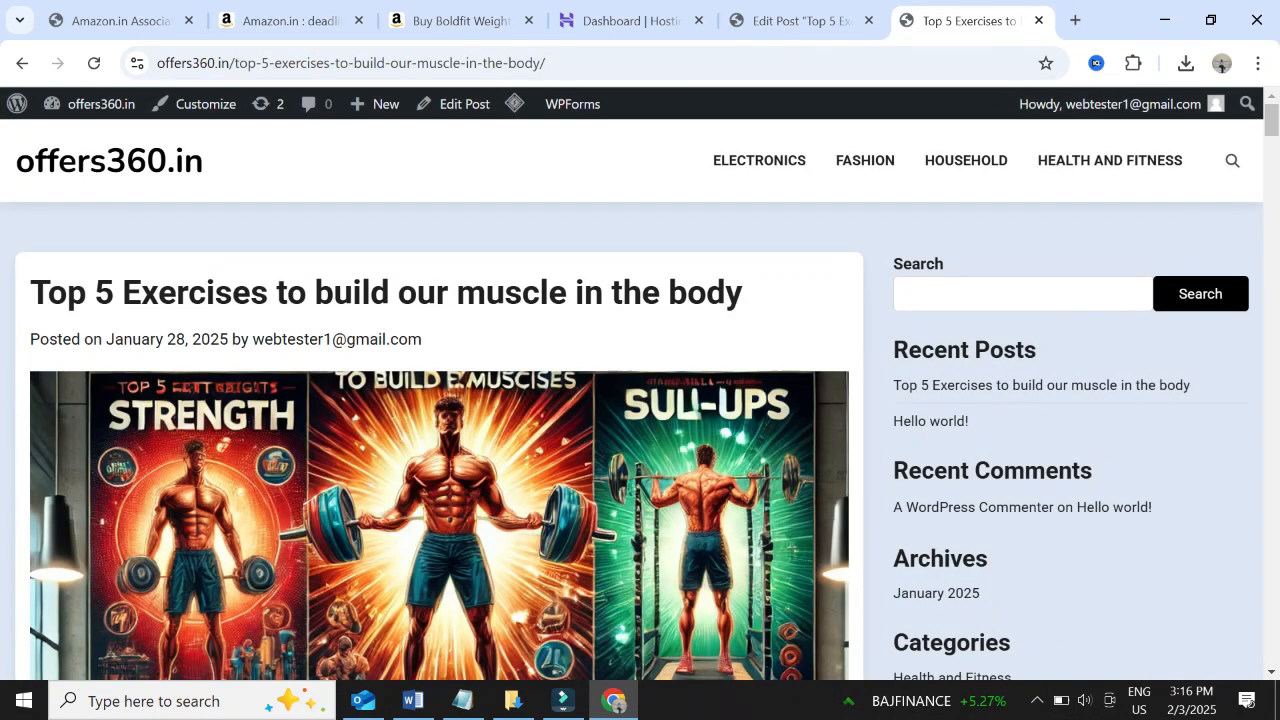
- Find the Thick Squat Foam Cushion in the live post, follow its affiliate link and look over the Amazon page
scroll(640, 400, "down", 4)
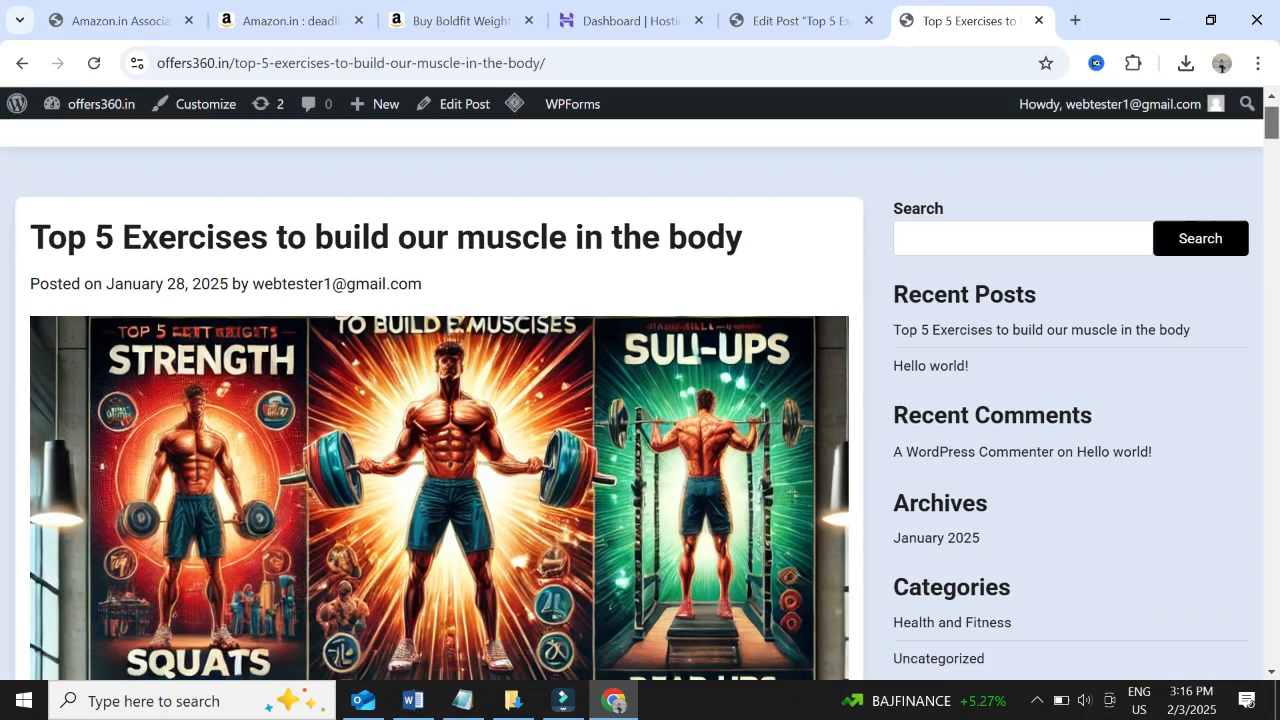
scroll(440, 400, "down", 4)
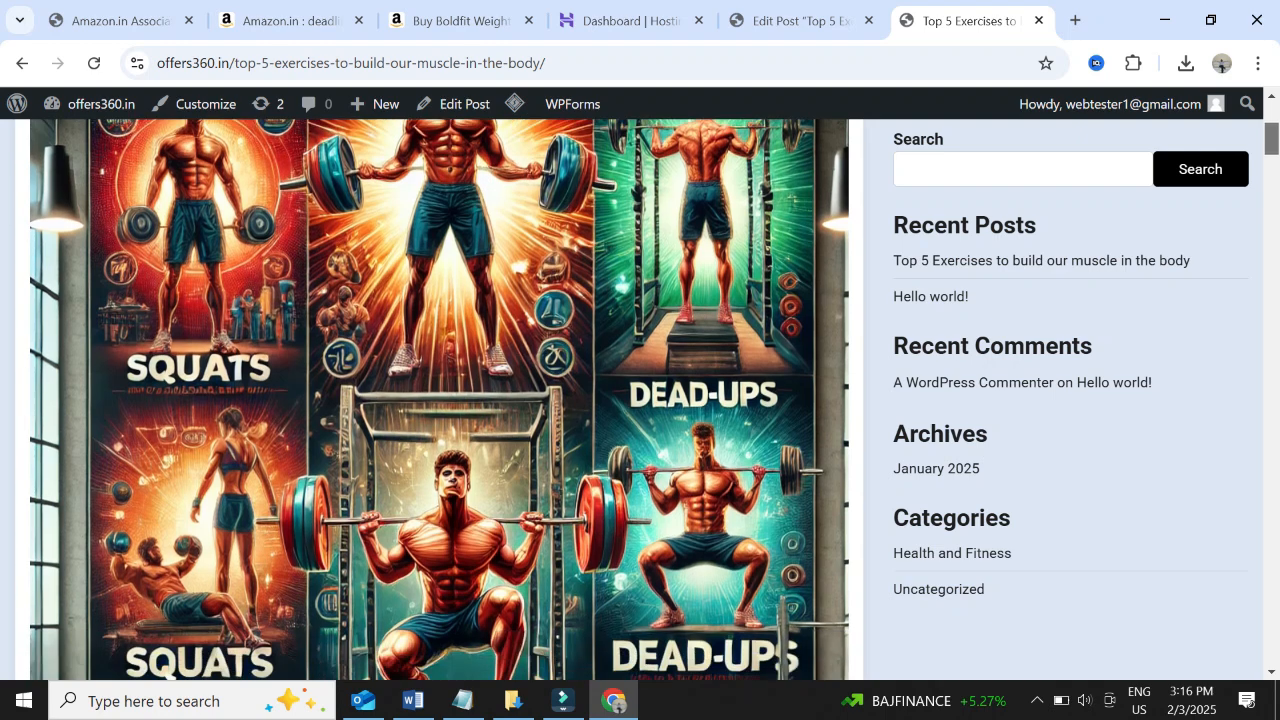
scroll(440, 400, "down", 6)
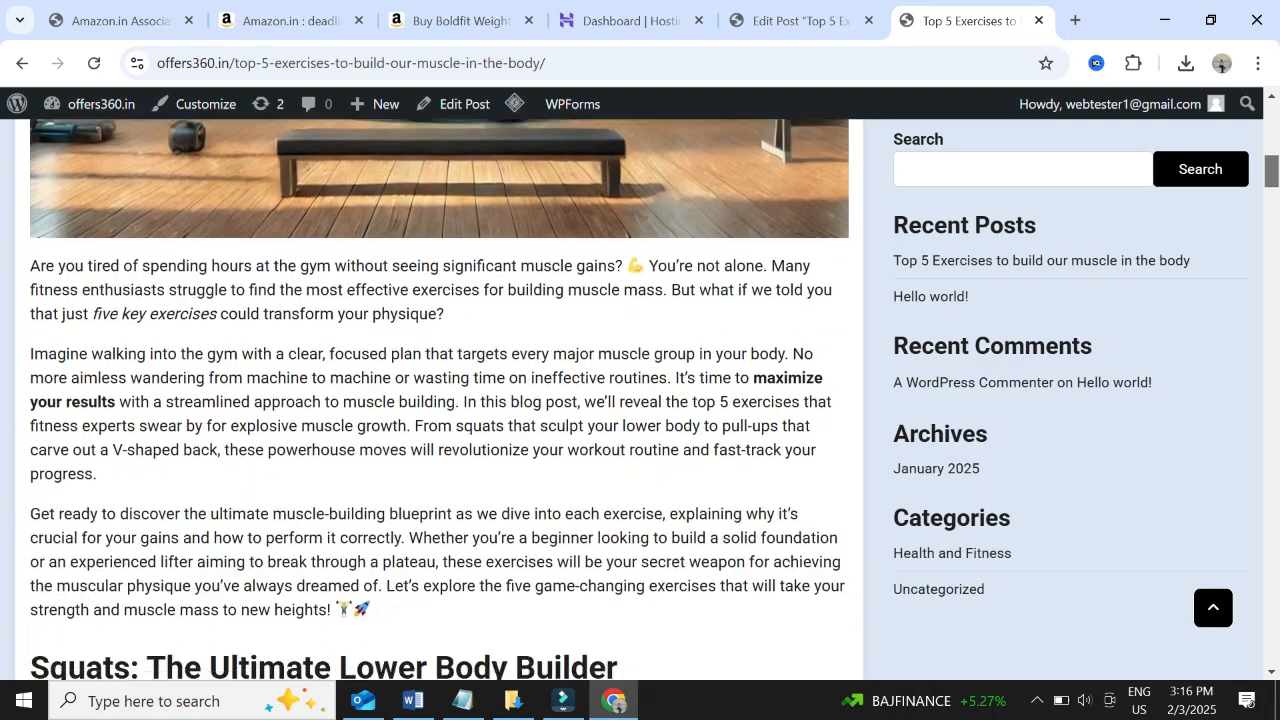
scroll(440, 400, "down", 4)
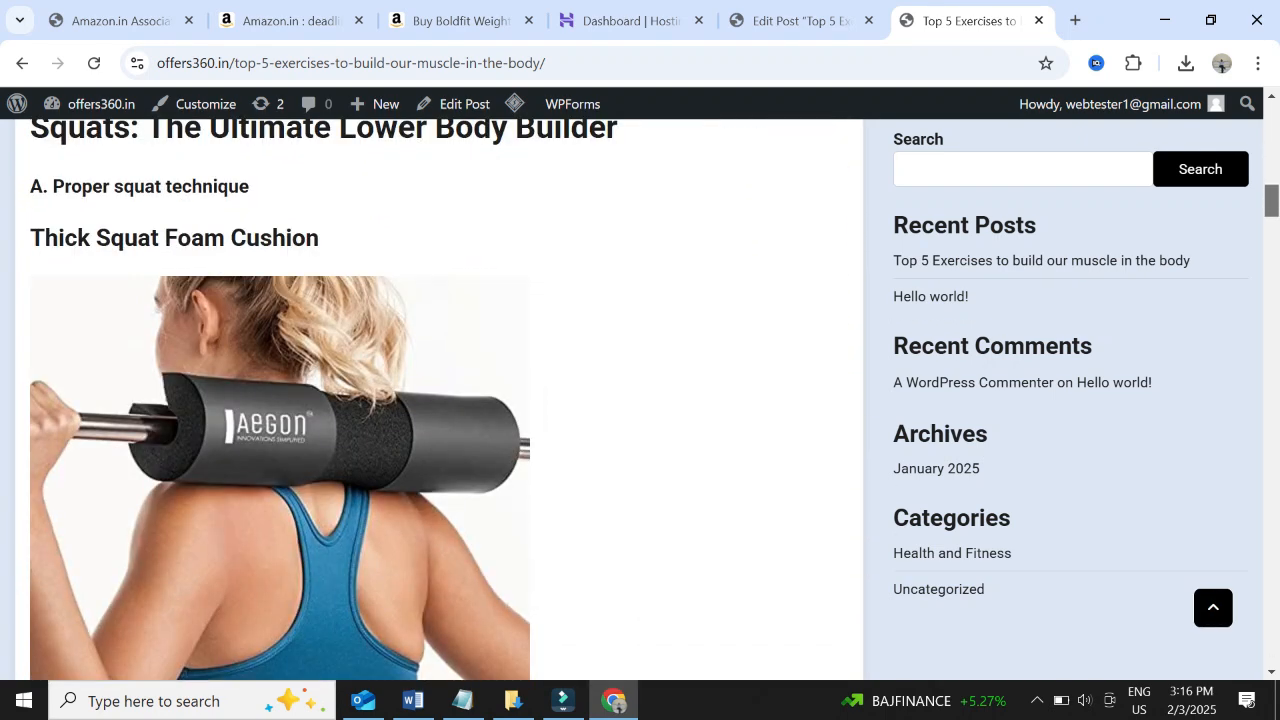
scroll(440, 400, "up", 2)
scroll(90, 600, "down", 1)
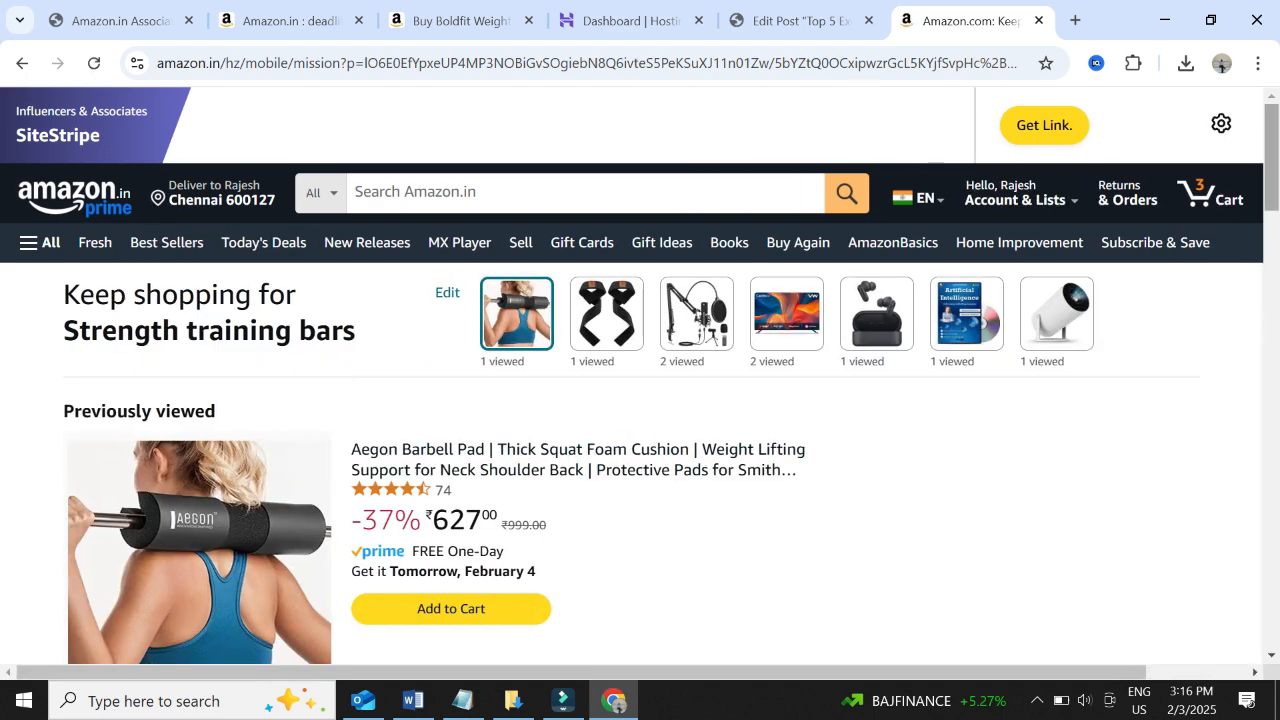
scroll(640, 400, "down", 3)
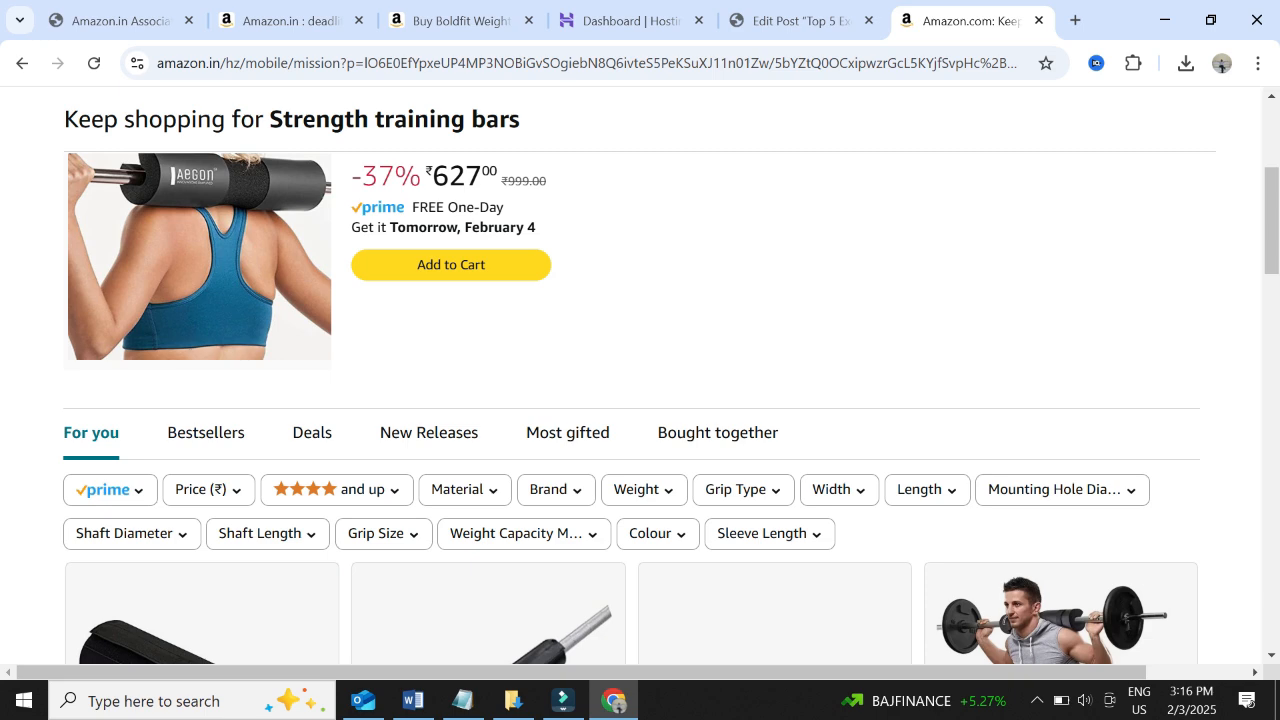
scroll(640, 375, "up", 3)
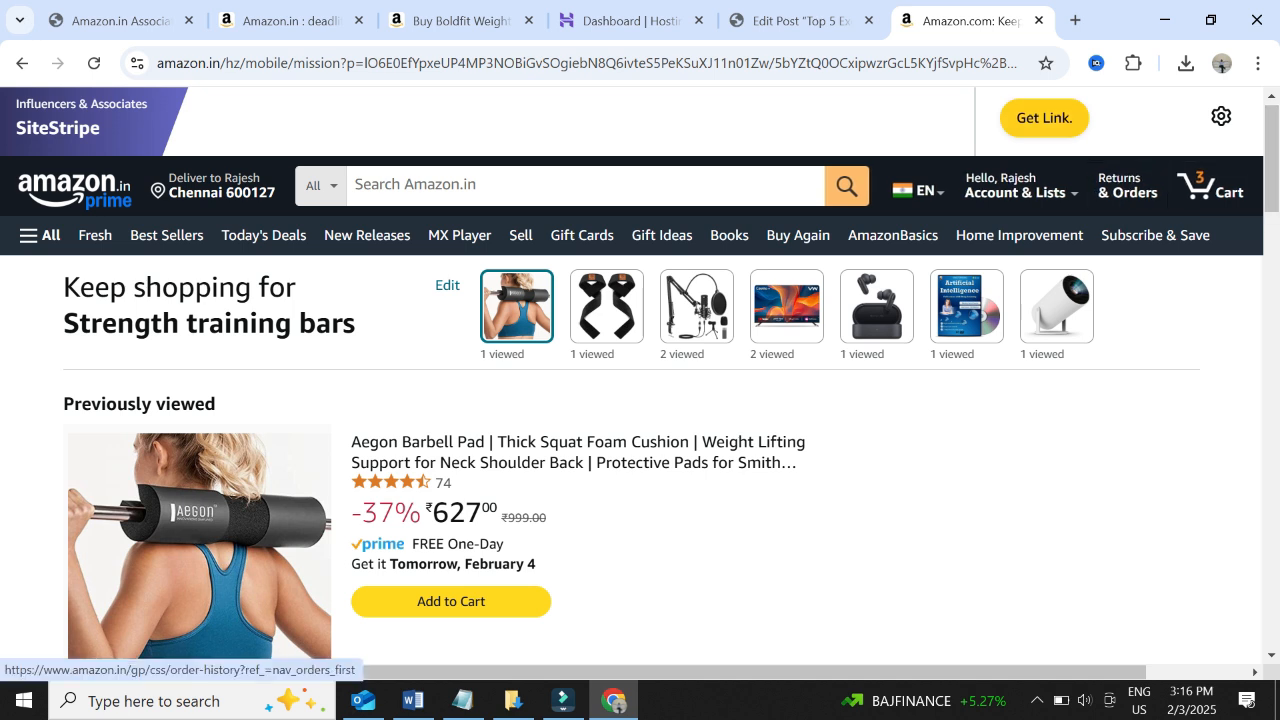
- Open the Associates Earnings report from the SiteStripe settings and review its chart, fees and bounties summaries
left_click(1221, 117)
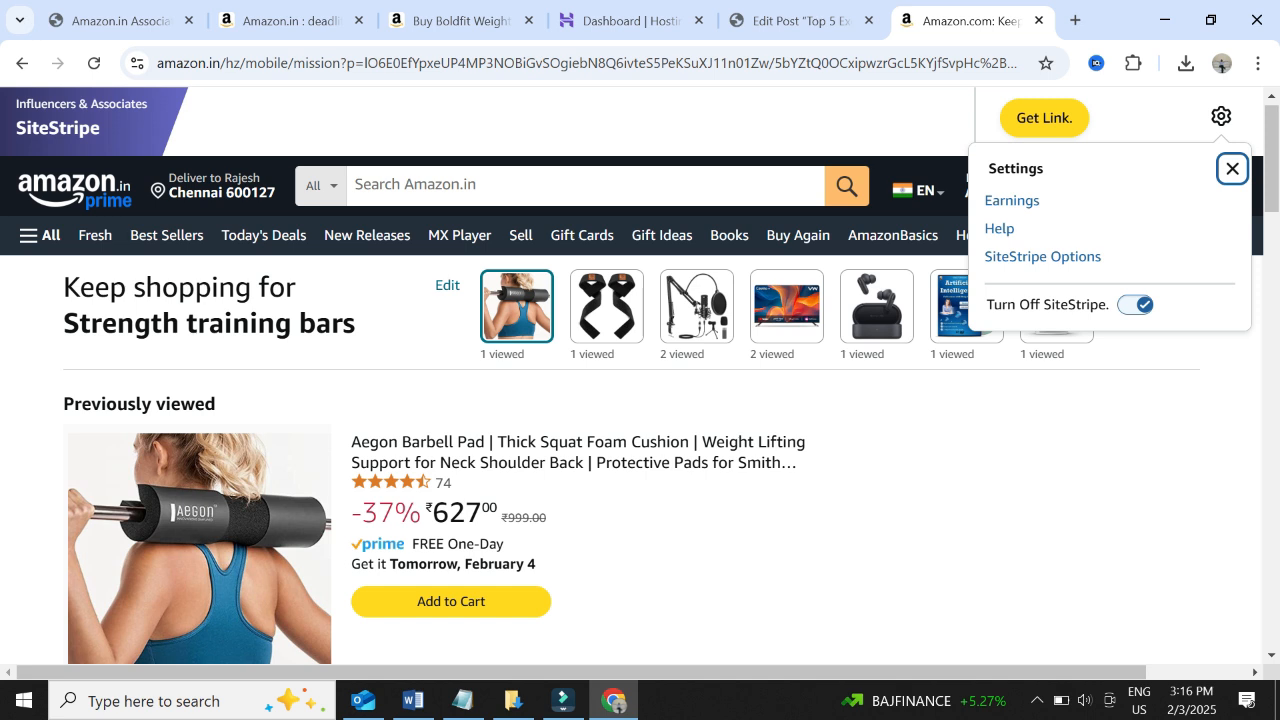
left_click(1012, 200)
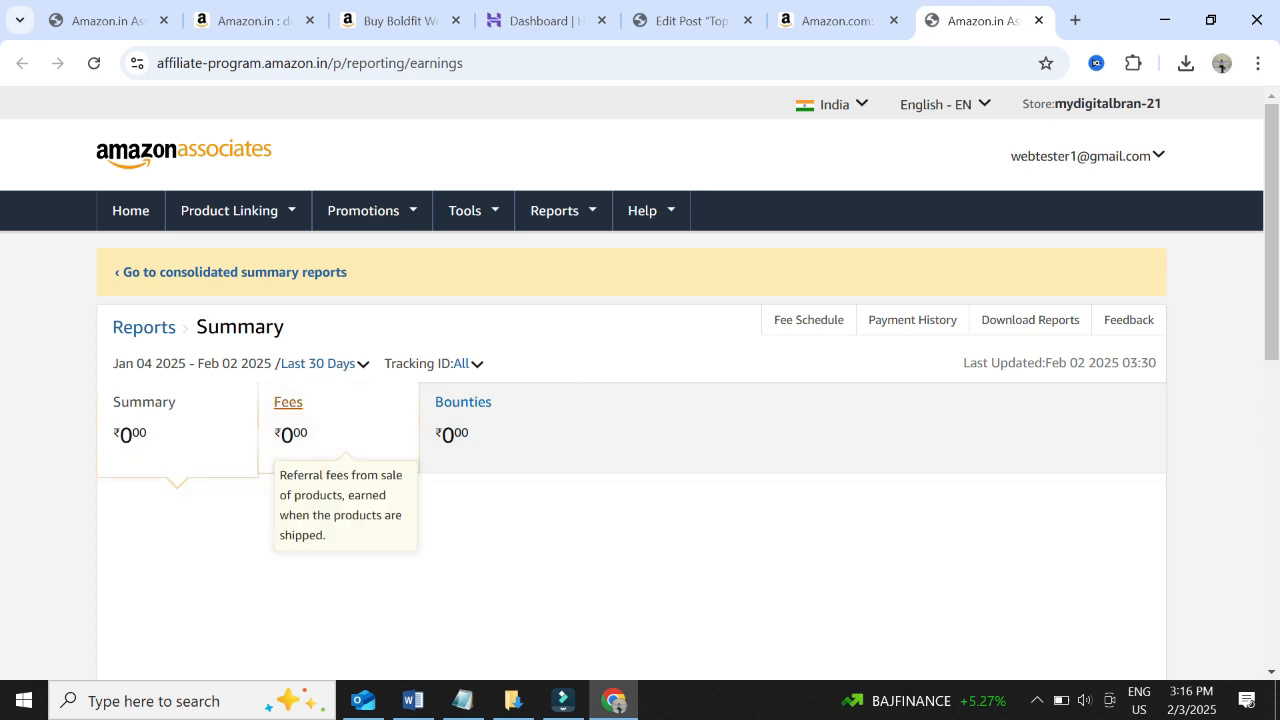
scroll(640, 383, "down", 3)
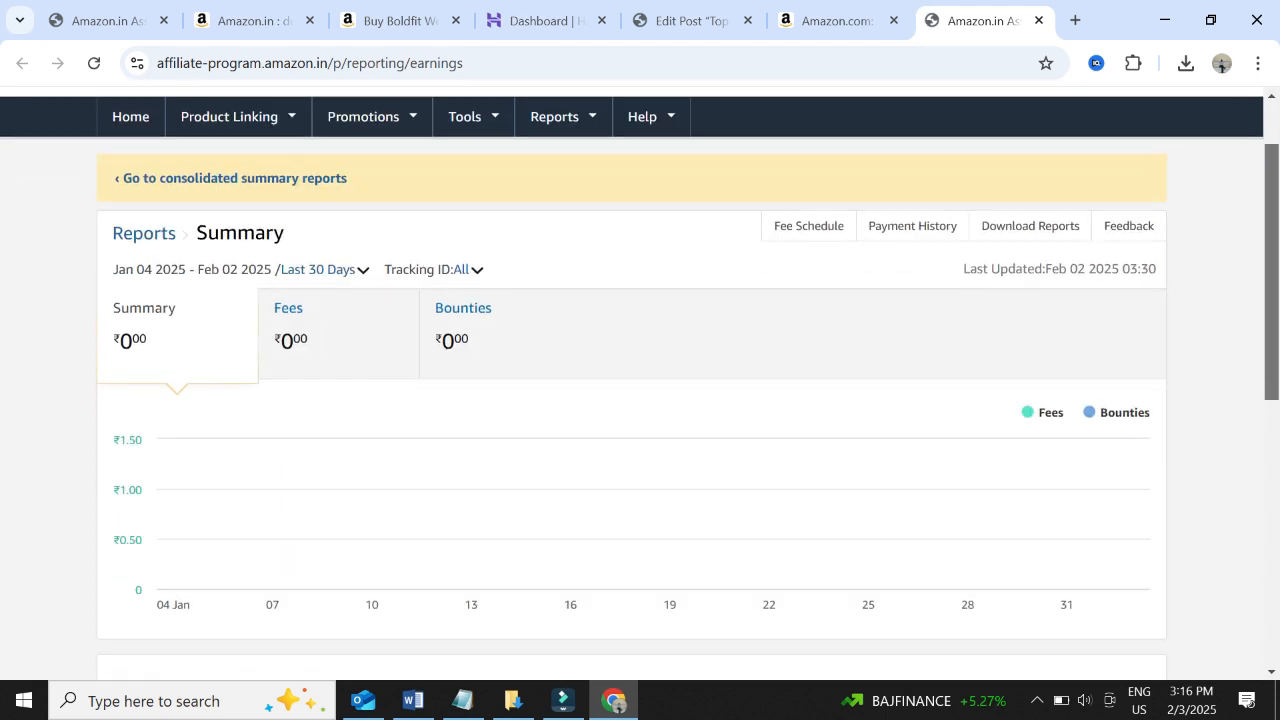
scroll(640, 383, "down", 4)
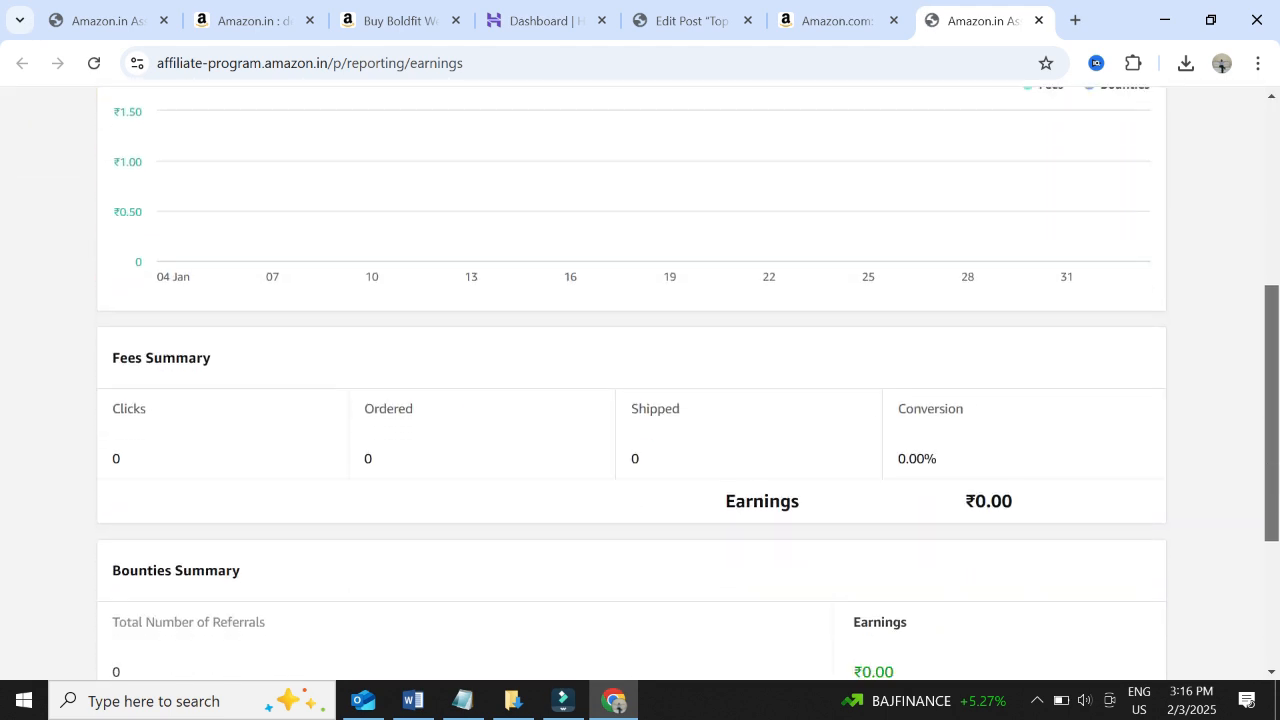
scroll(640, 383, "up", 2)
scroll(640, 383, "up", 4)
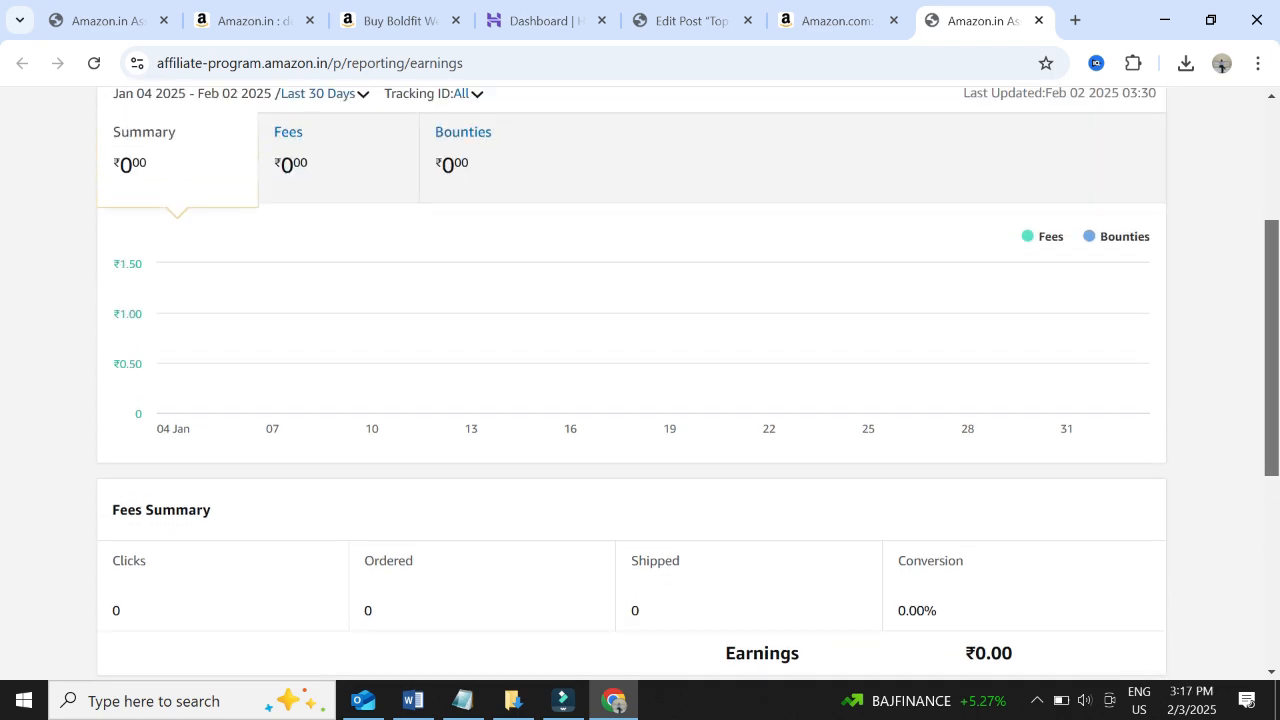